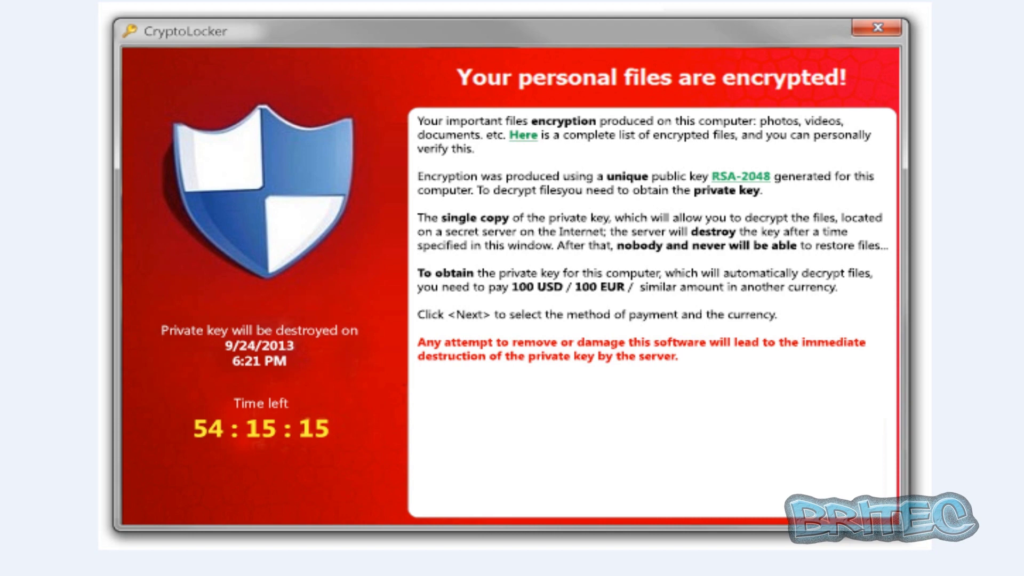
# - Examine the Doboeocnovsvpj.exe process and the two brace-named {112C4A02-…} processes in Windows Task Manager, and close it
pyautogui.hotkey('ctrl', 'shift', 'Escape')
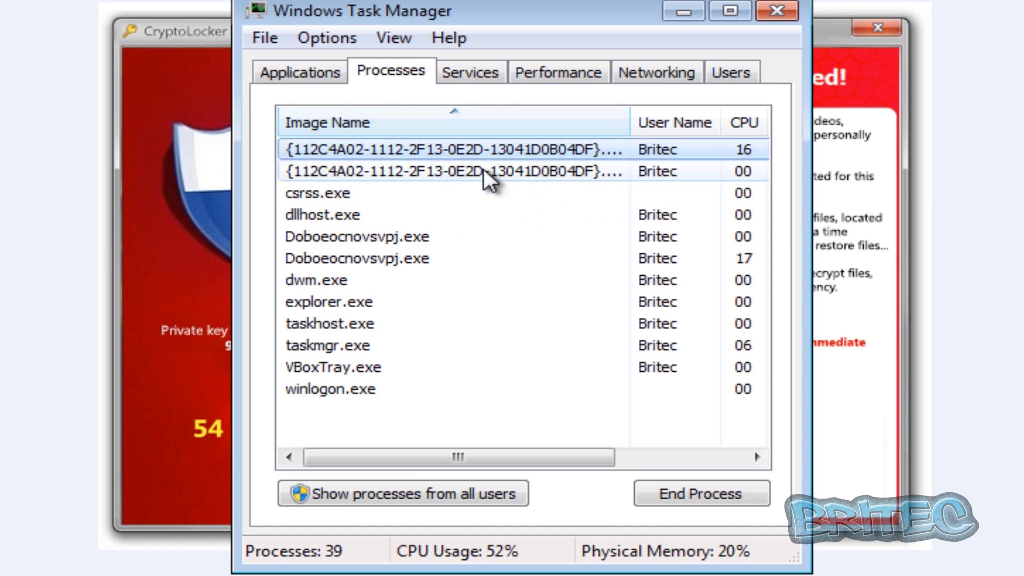
pyautogui.click(340, 239)
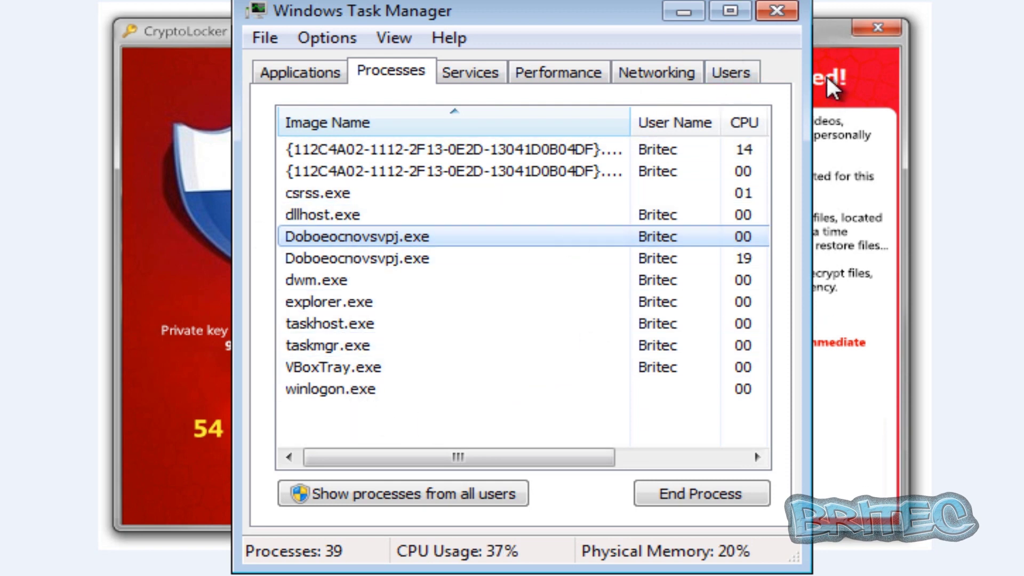
pyautogui.click(386, 149)
pyautogui.click(388, 172)
pyautogui.click(387, 149)
pyautogui.click(389, 172)
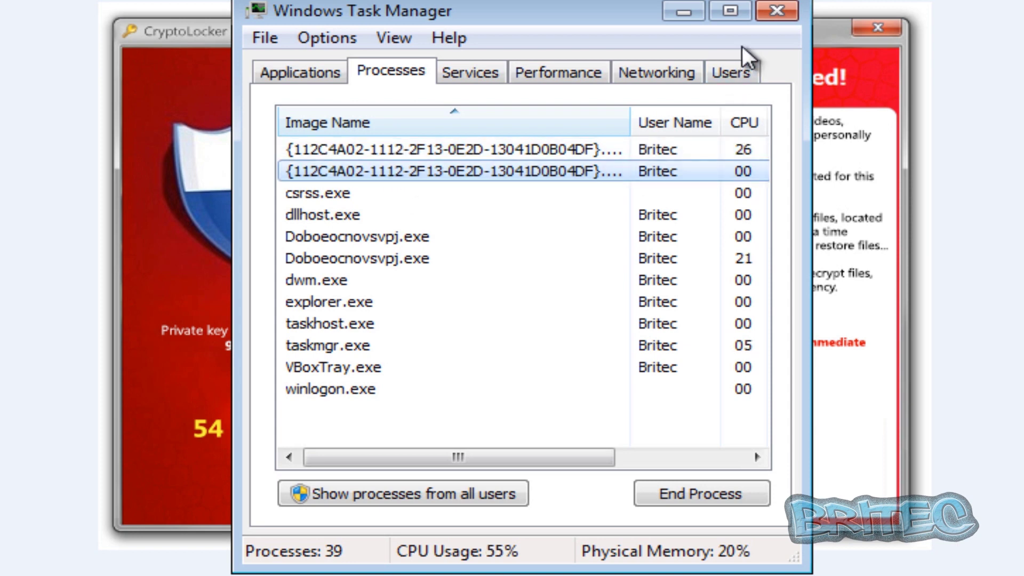
pyautogui.click(776, 12)
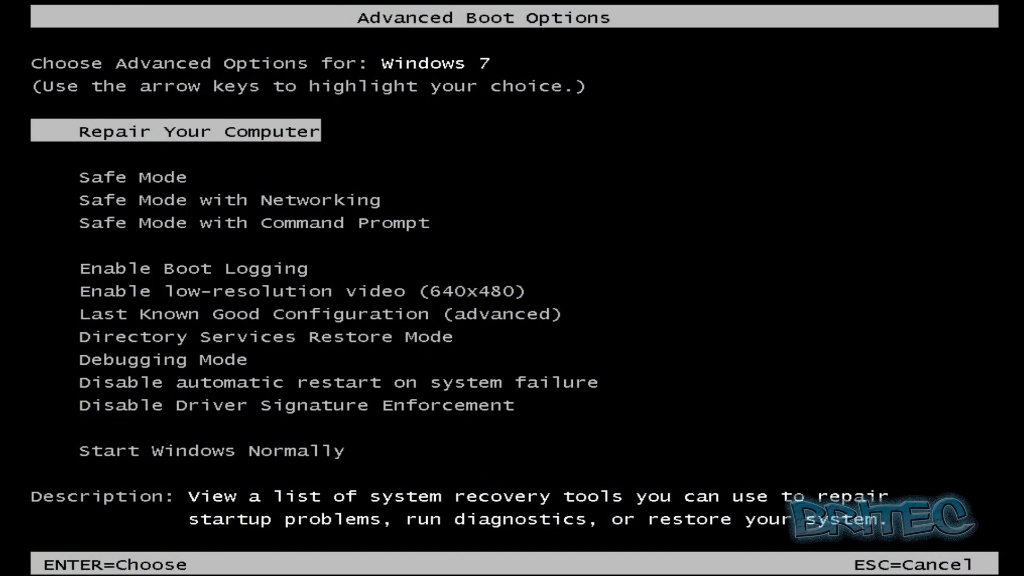
# - Start Windows 7 in Safe Mode from the advanced boot options and close the Windows Help and Support window
pyautogui.press('Down')
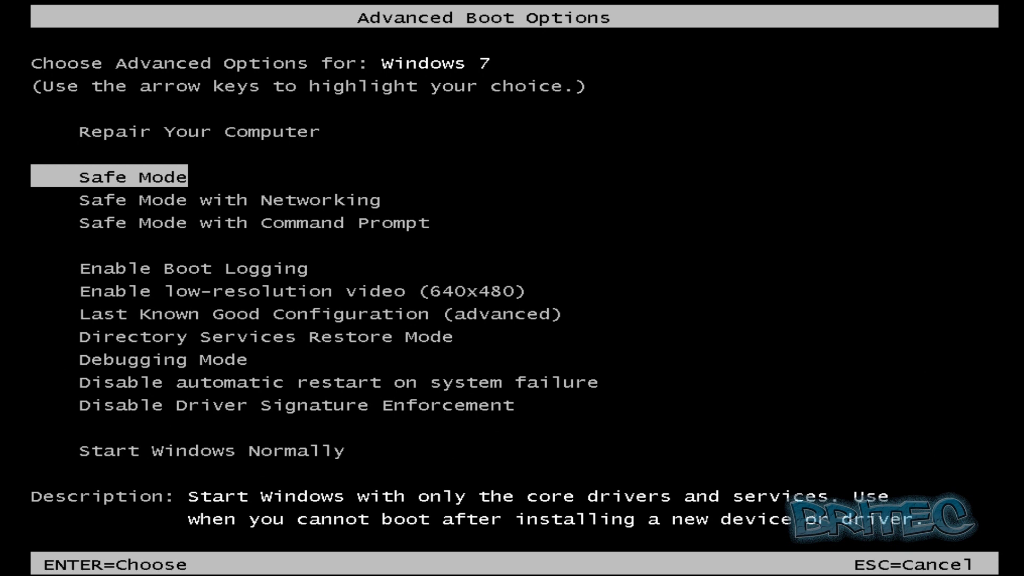
pyautogui.press('Return')
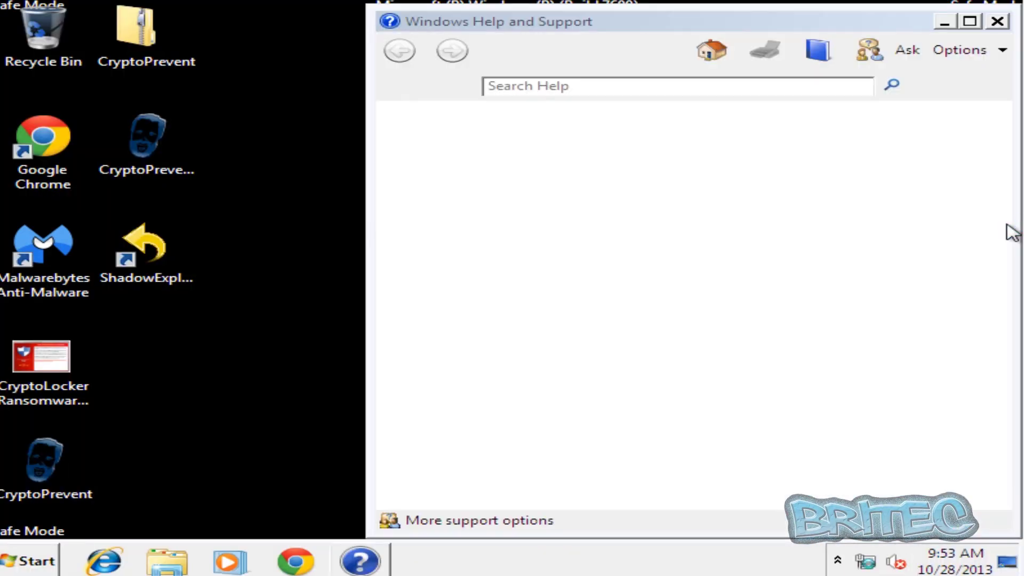
pyautogui.click(999, 23)
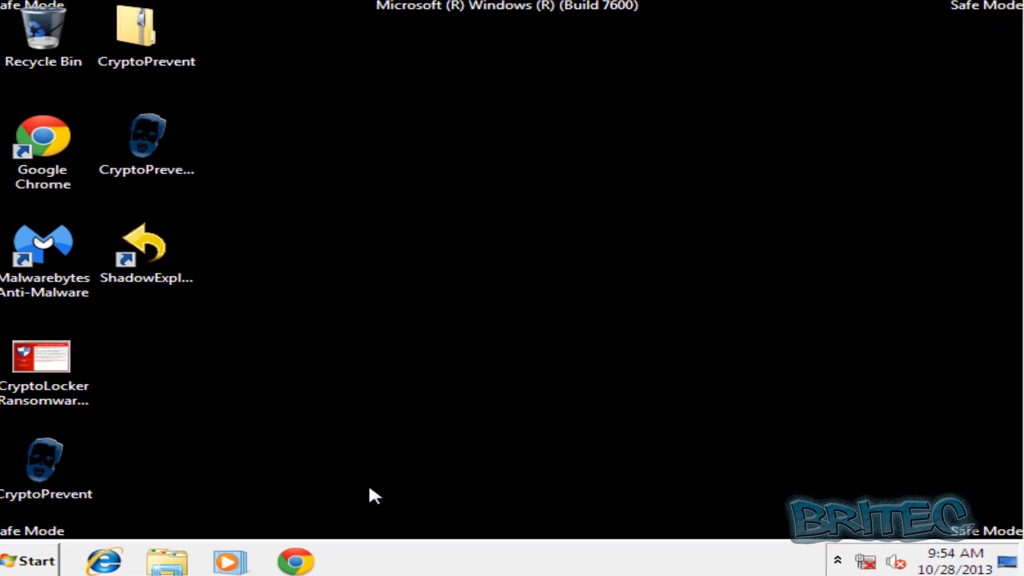
# - Search for regedit and launch the Registry Editor
pyautogui.click(26, 562)
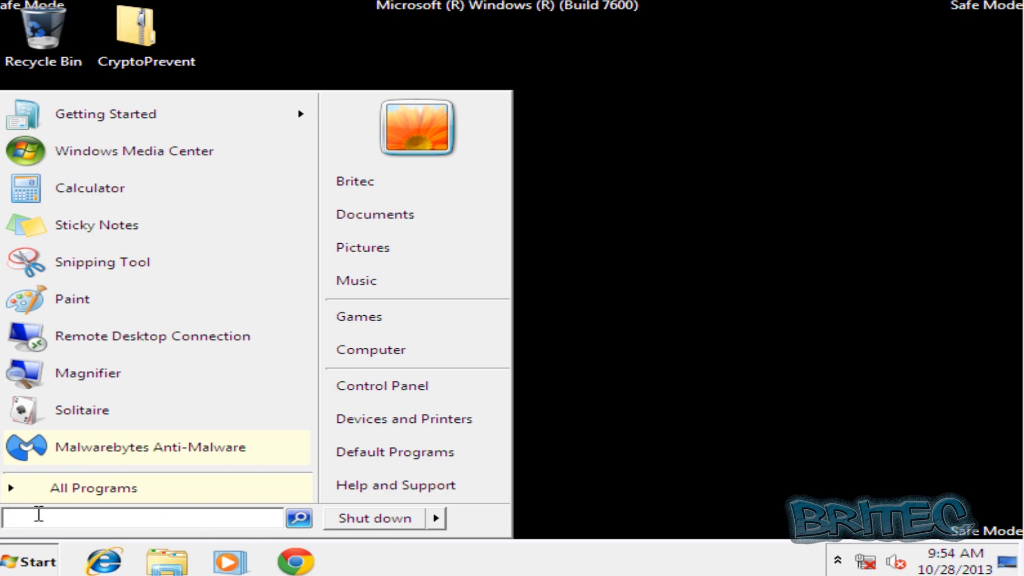
pyautogui.write('regedit')
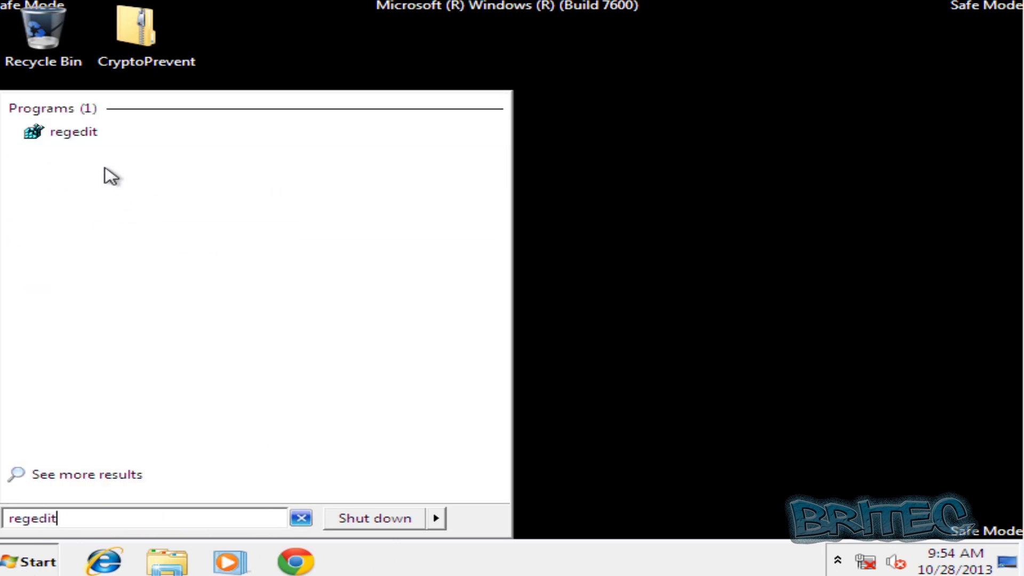
pyautogui.click(79, 136)
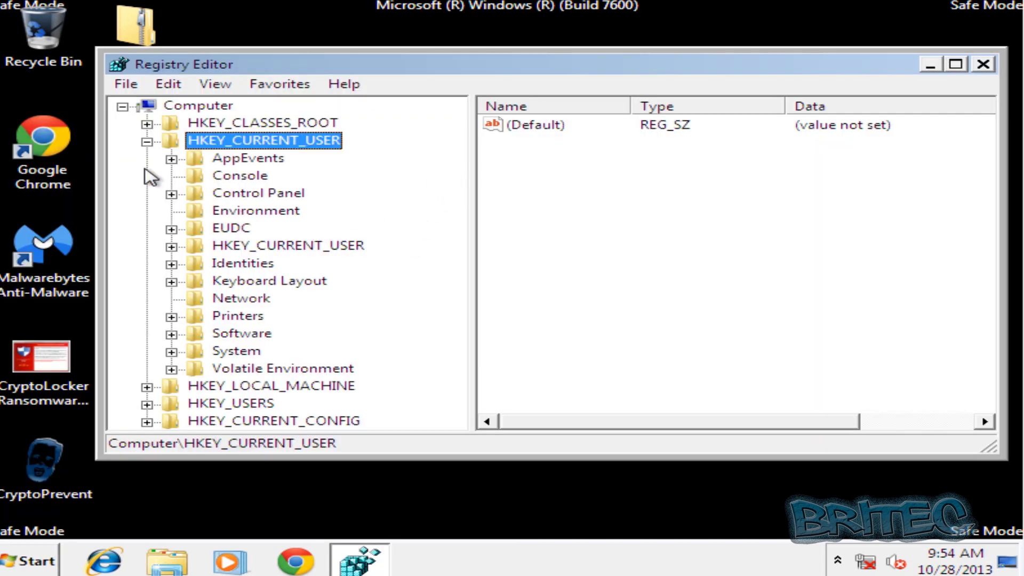
# - Expand the Software key under HKEY_CURRENT_USER in the registry tree
pyautogui.click(147, 142)
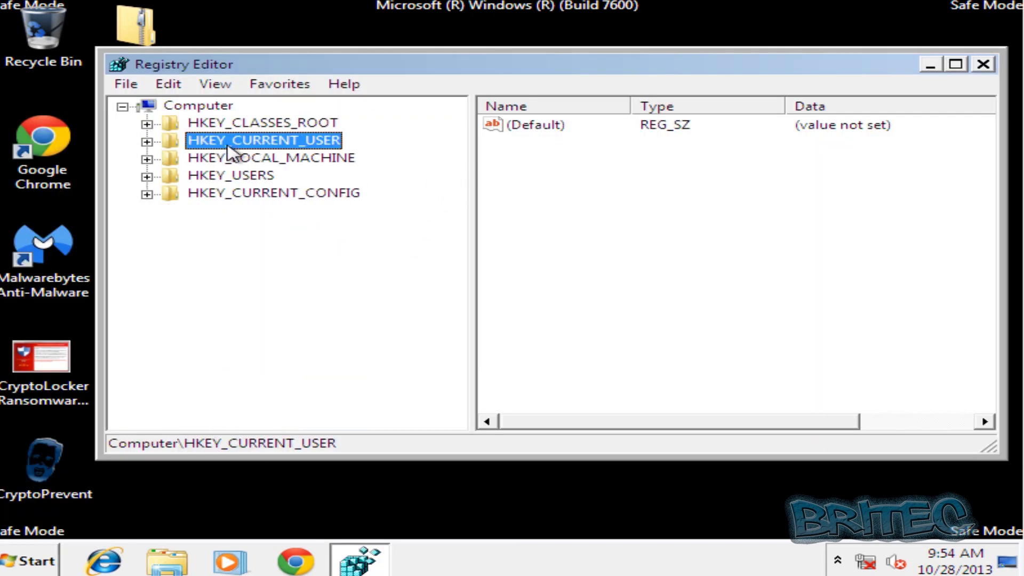
pyautogui.click(147, 142)
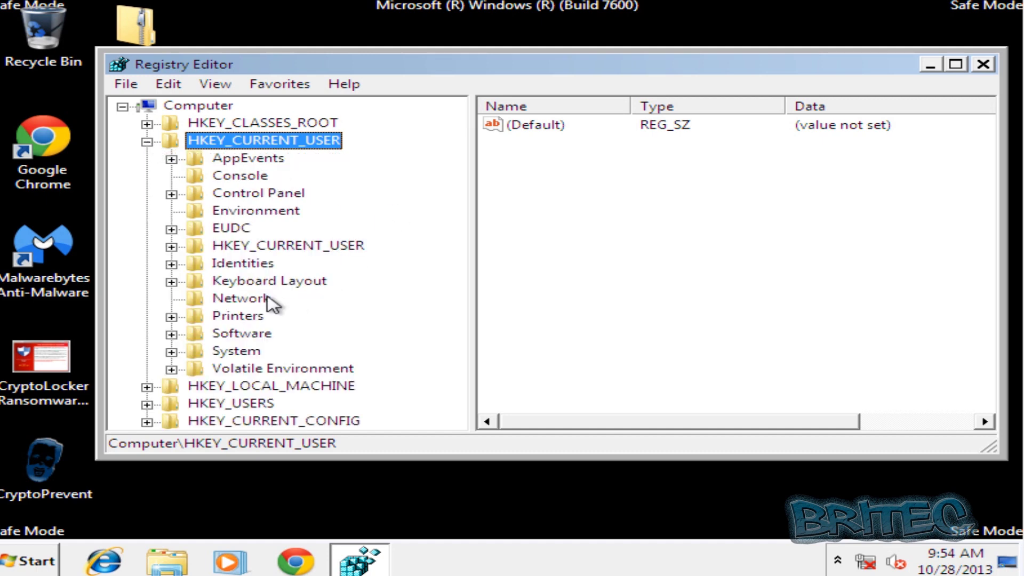
pyautogui.click(200, 337)
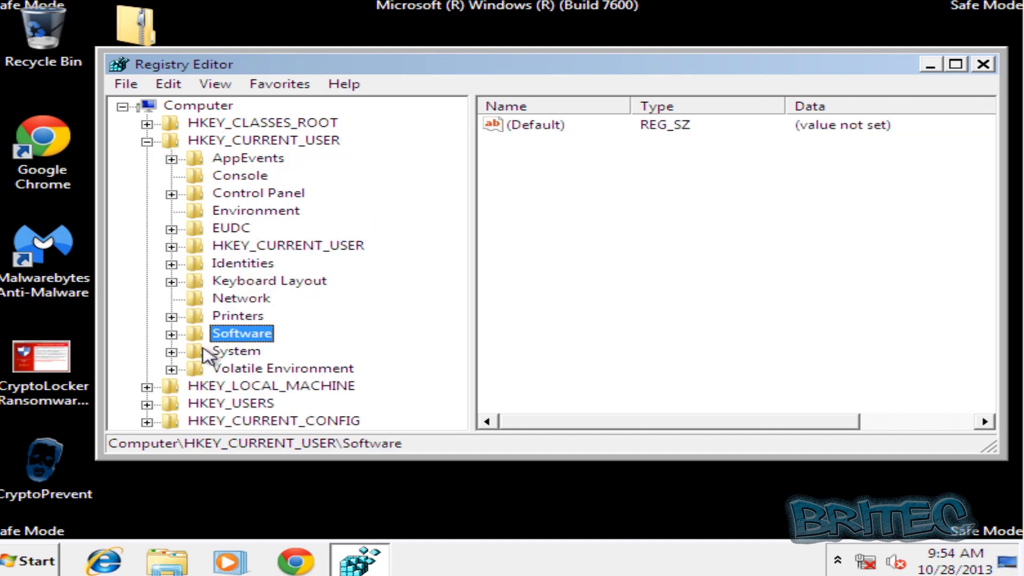
pyautogui.click(171, 334)
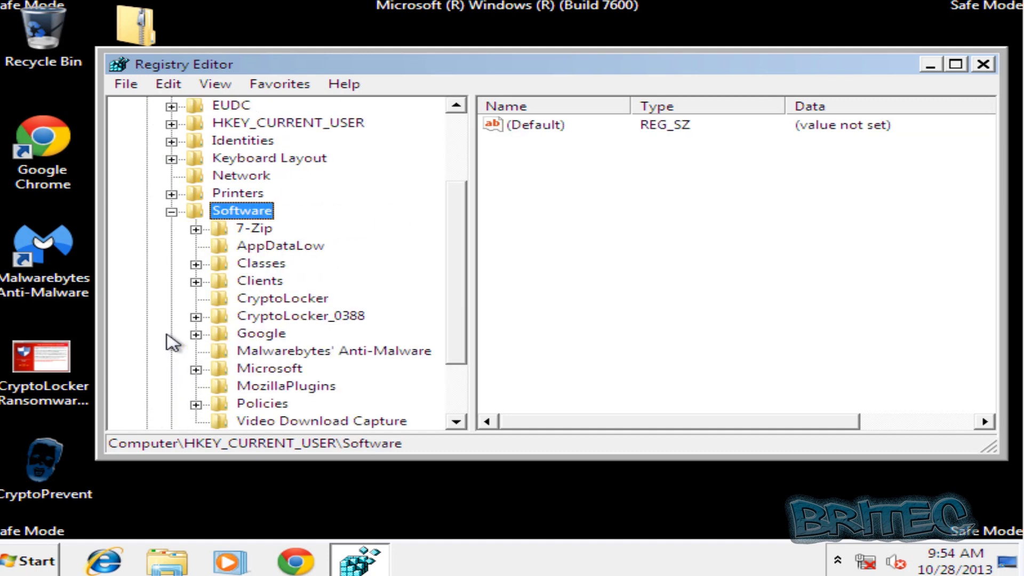
# - Examine the values of the CryptoLocker and CryptoLocker_0388 keys, including the Files subkey of CryptoLocker_0388
pyautogui.click(269, 301)
pyautogui.click(275, 317)
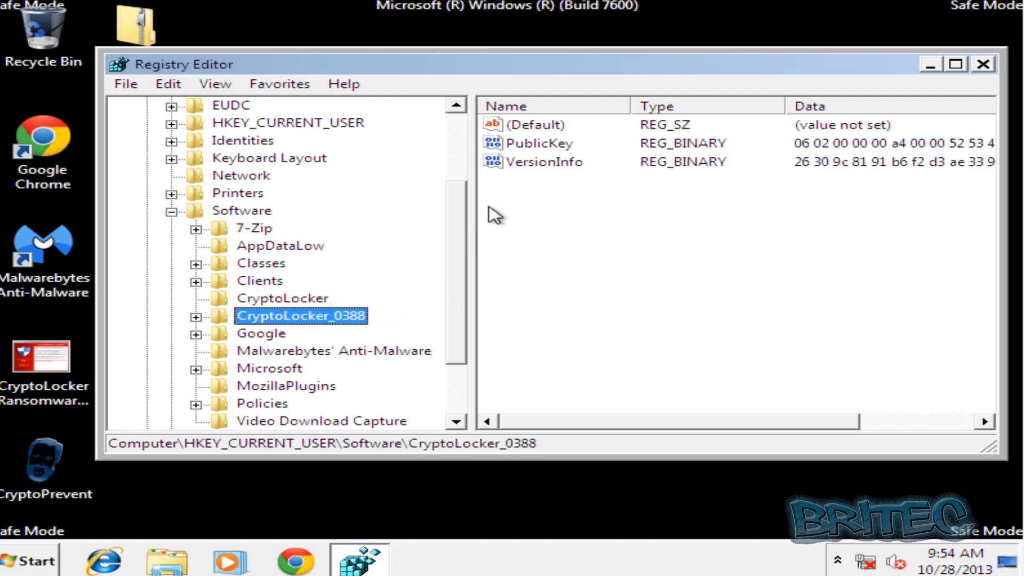
pyautogui.click(283, 303)
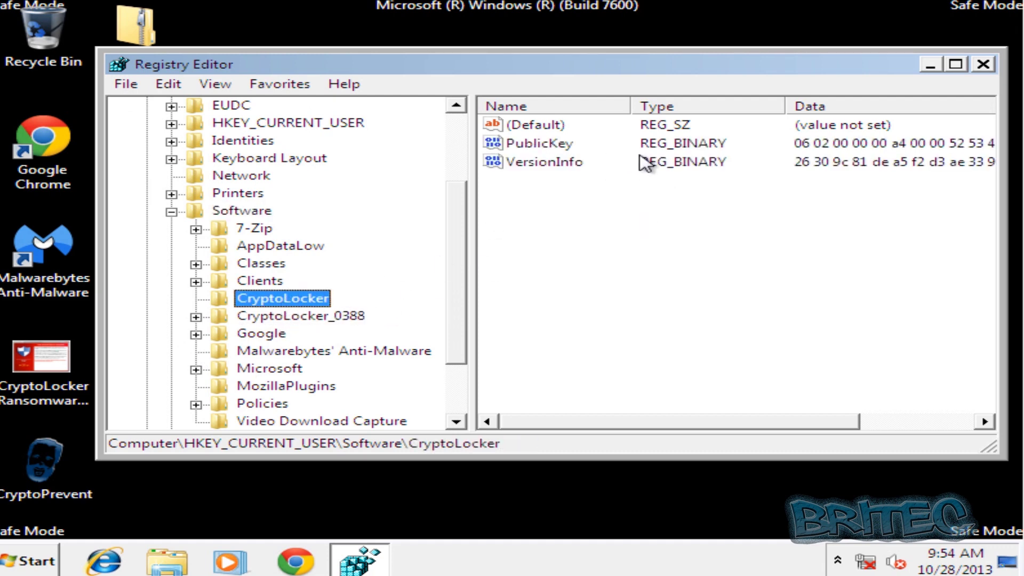
pyautogui.click(253, 319)
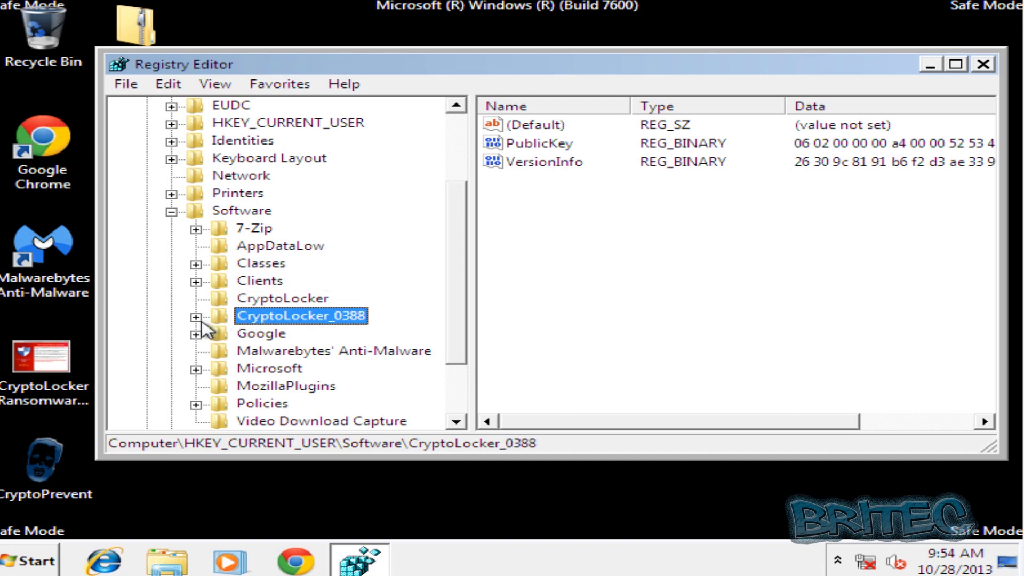
pyautogui.click(196, 317)
pyautogui.click(276, 333)
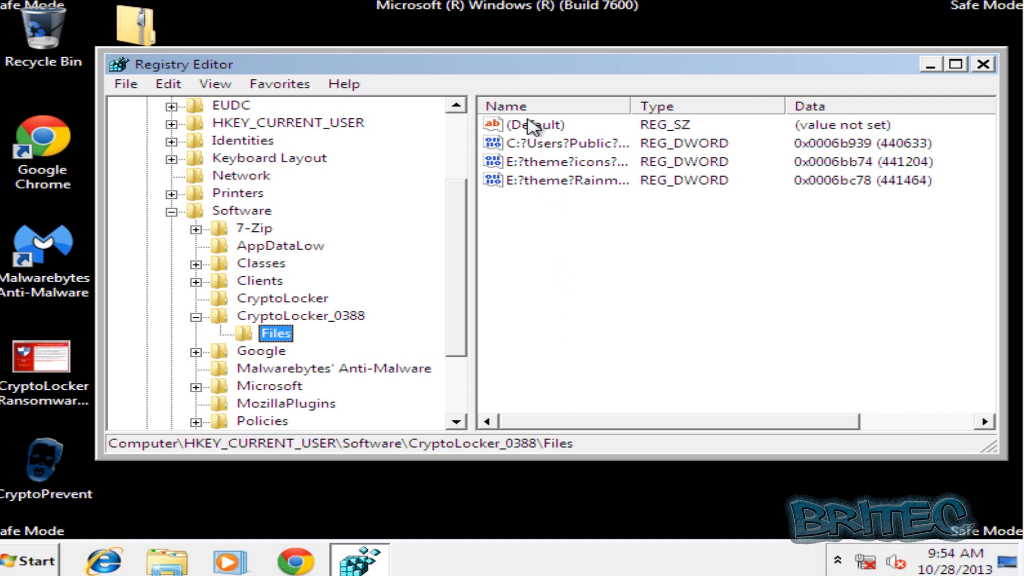
pyautogui.click(196, 316)
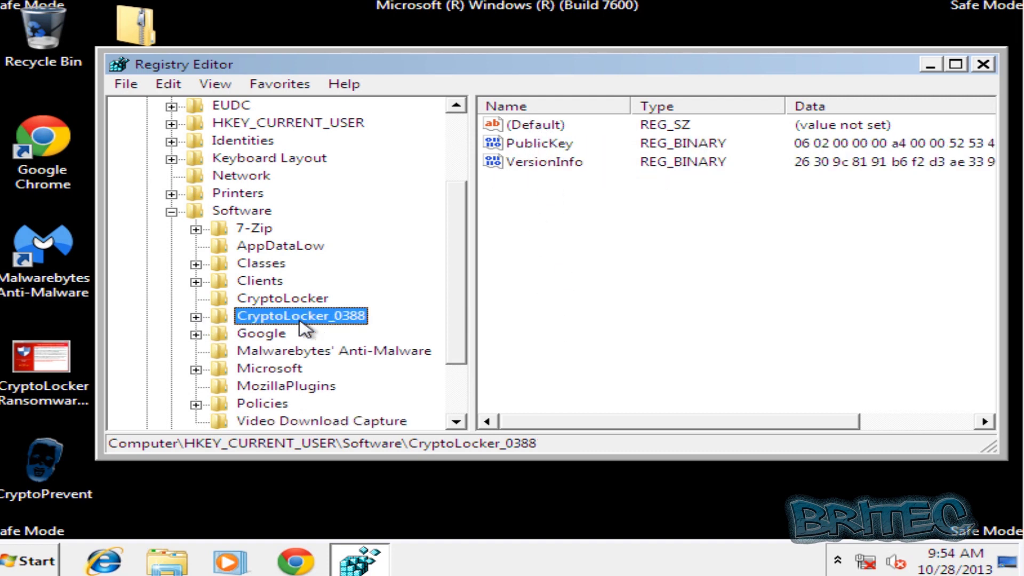
# - Permanently delete the CryptoLocker and CryptoLocker_0388 keys from HKEY_CURRENT_USER\Software
pyautogui.click(272, 302)
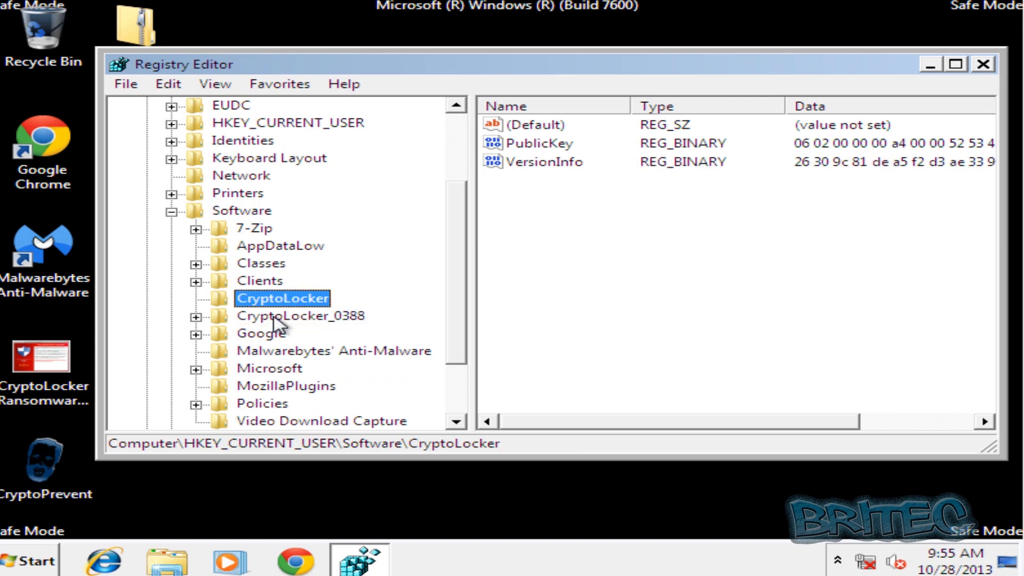
pyautogui.click(275, 317)
pyautogui.click(280, 301)
pyautogui.press('Delete')
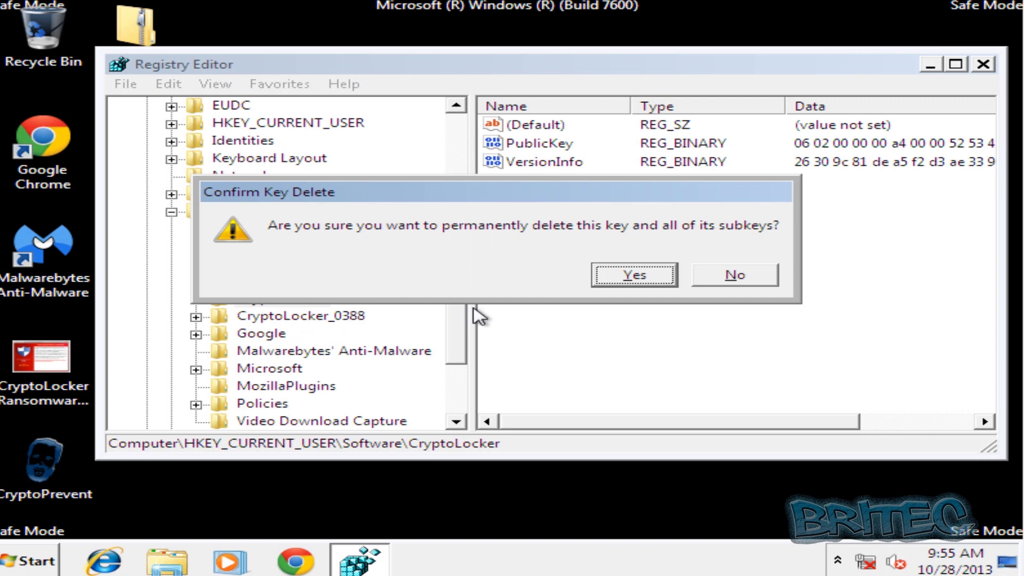
pyautogui.click(635, 277)
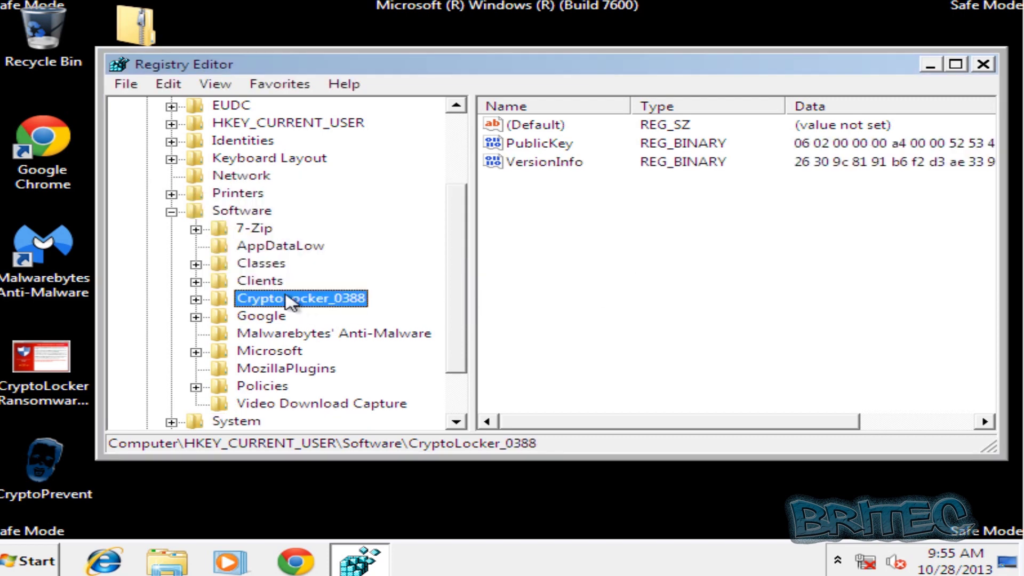
pyautogui.press('Delete')
pyautogui.click(621, 277)
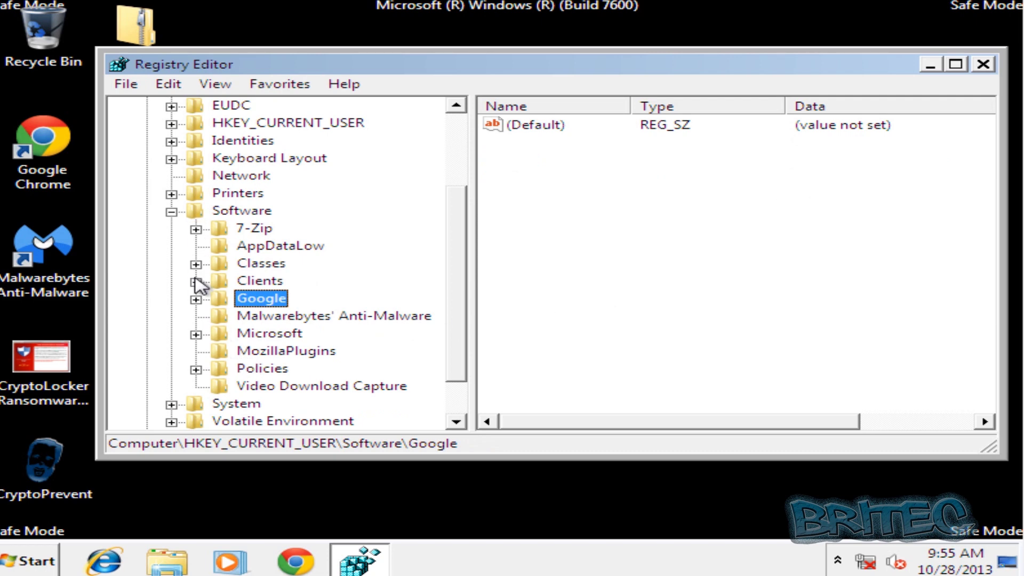
# - Open the registry key HKEY_CURRENT_USER\Software\Microsoft\Windows\CurrentVersion\Run
pyautogui.click(196, 212)
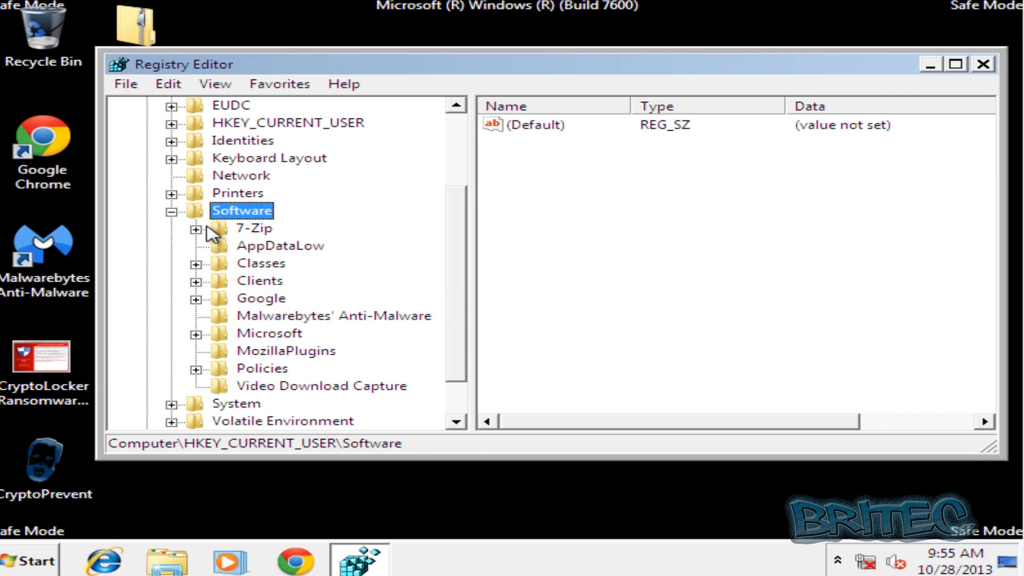
pyautogui.click(202, 336)
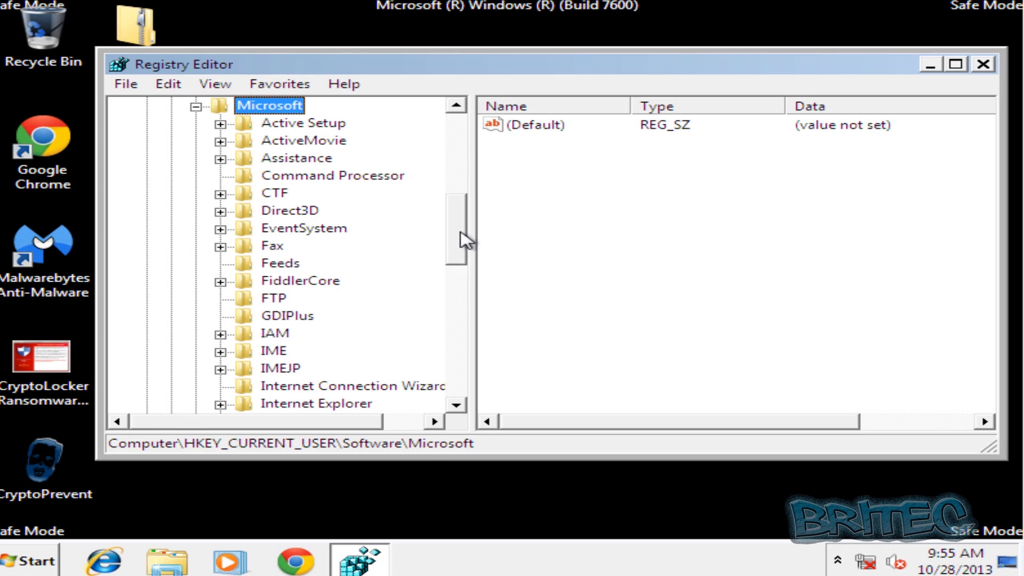
pyautogui.moveTo(466, 240); pyautogui.dragTo(460, 348)
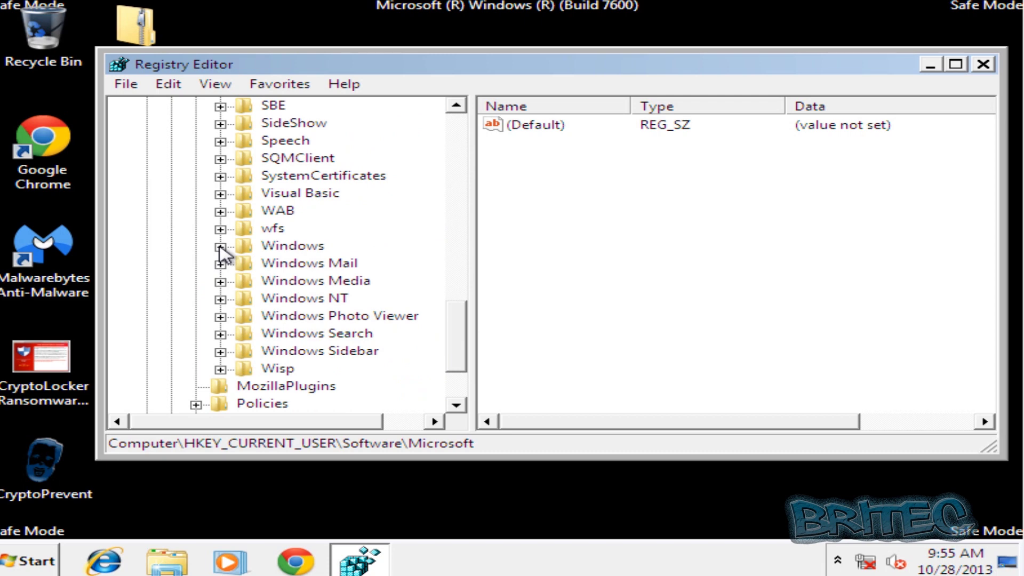
pyautogui.click(241, 248)
pyautogui.click(221, 247)
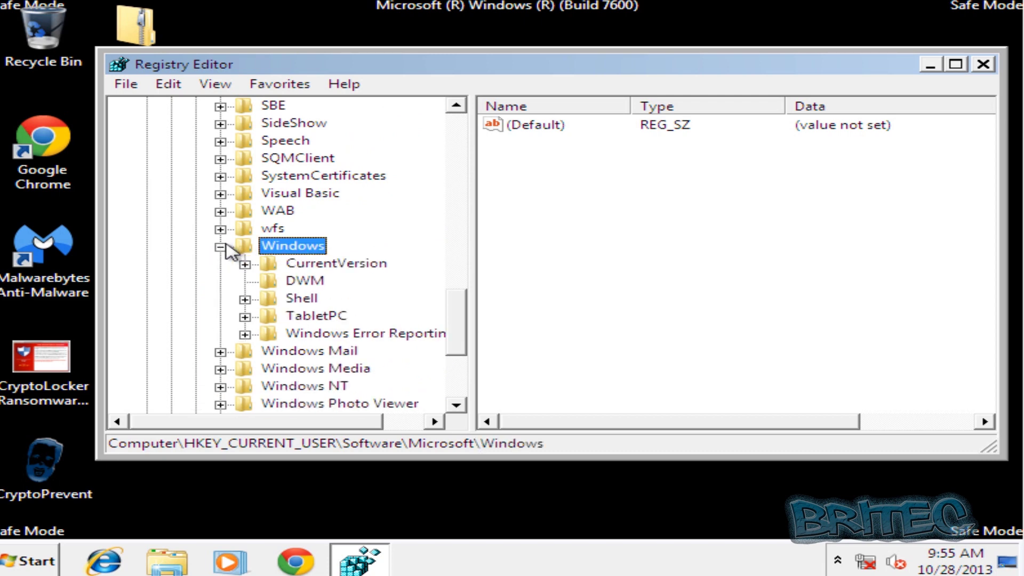
pyautogui.click(254, 265)
pyautogui.click(245, 264)
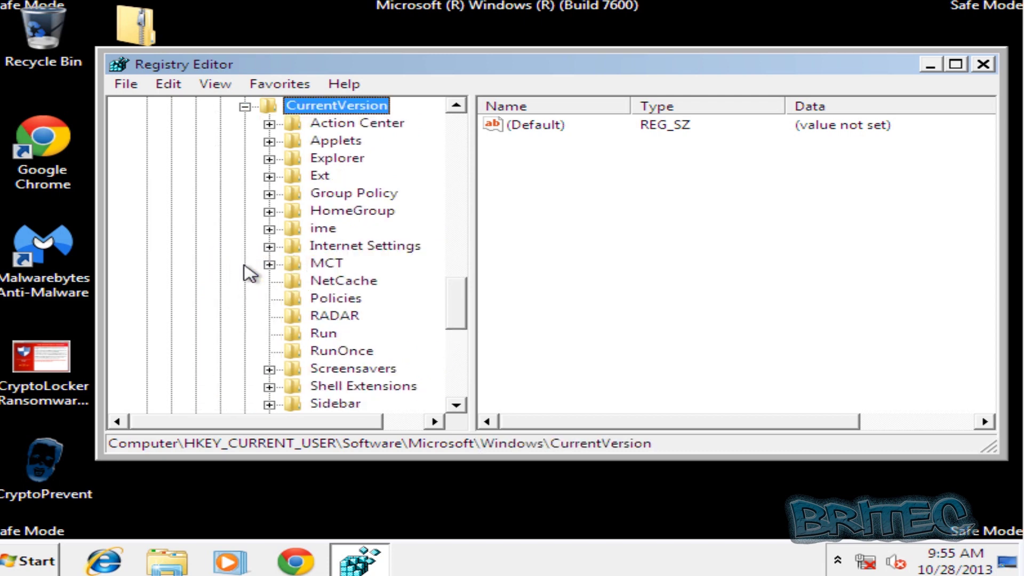
pyautogui.moveTo(463, 300); pyautogui.dragTo(457, 320)
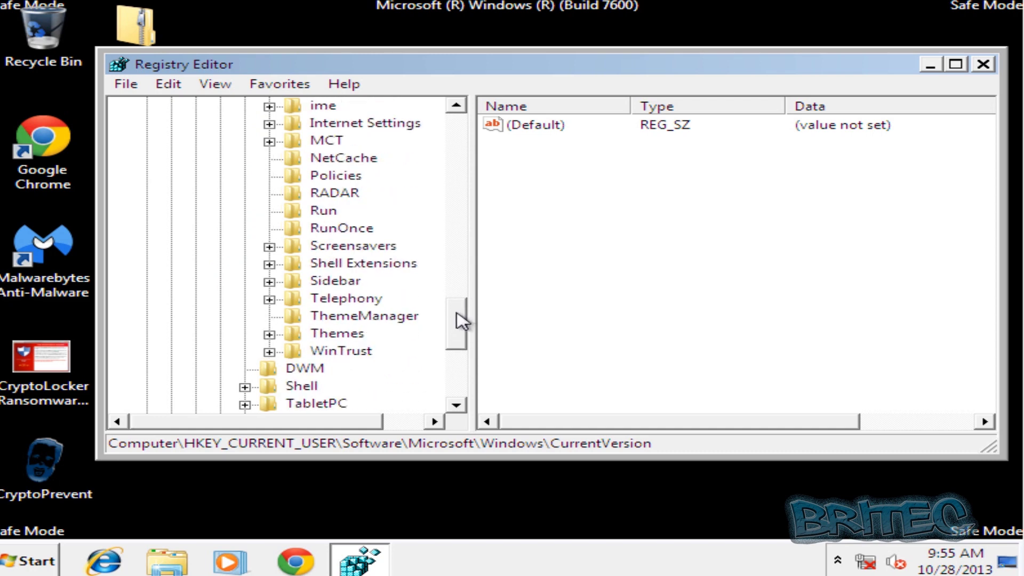
pyautogui.click(321, 211)
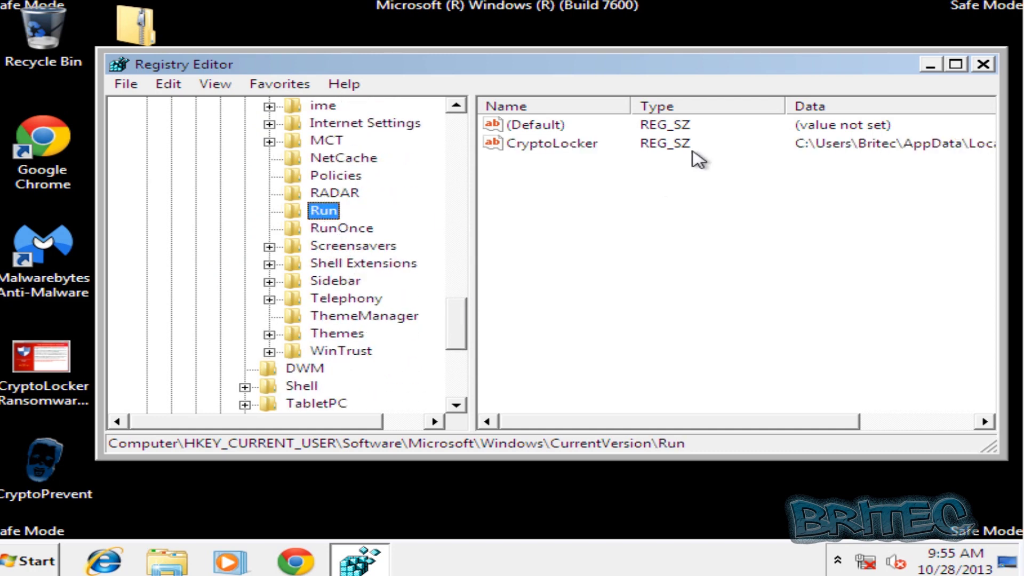
# - Check the data path of the CryptoLocker value in the Run key and delete that value
pyautogui.click(570, 152)
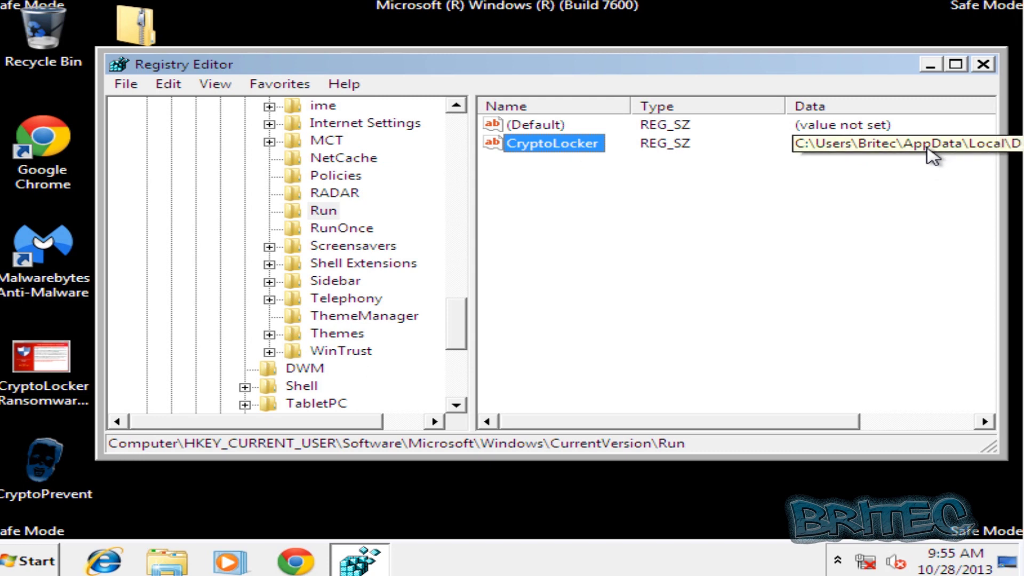
pyautogui.moveTo(633, 420)
pyautogui.mouseDown()
pyautogui.moveTo(800, 429)
pyautogui.moveTo(667, 441)
pyautogui.moveTo(630, 424)
pyautogui.mouseUp()
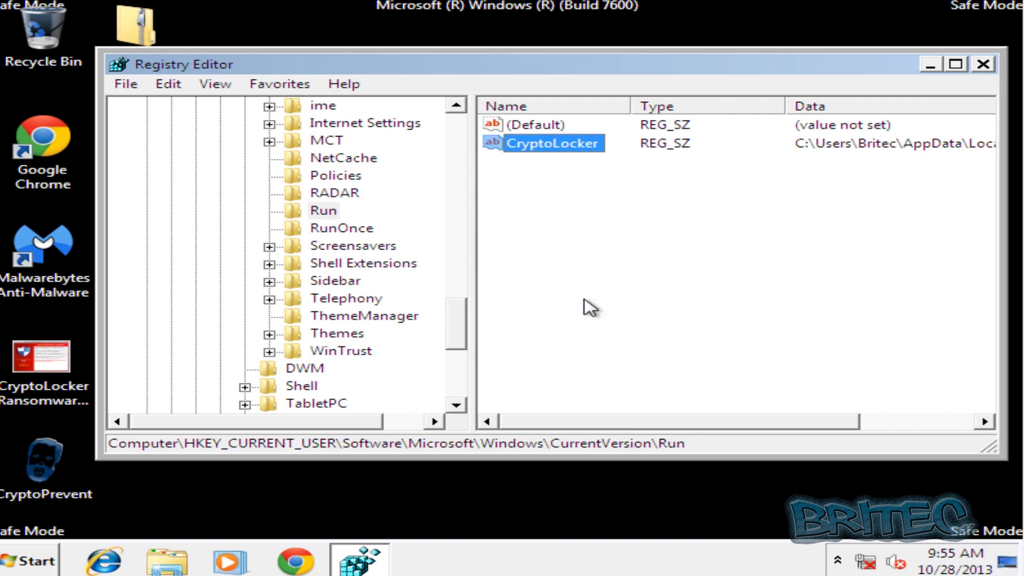
pyautogui.rightClick(564, 151)
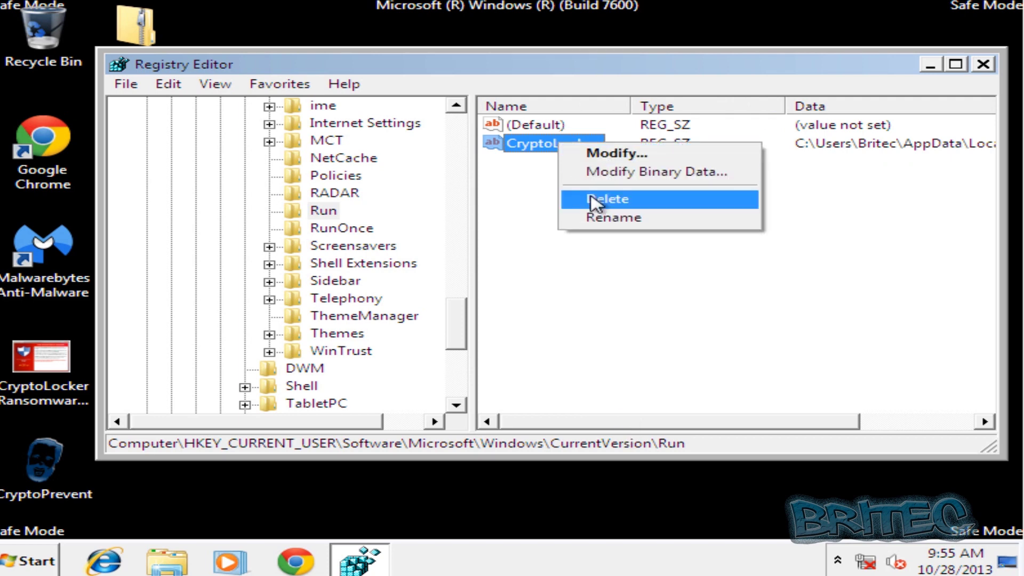
pyautogui.click(590, 199)
pyautogui.click(694, 281)
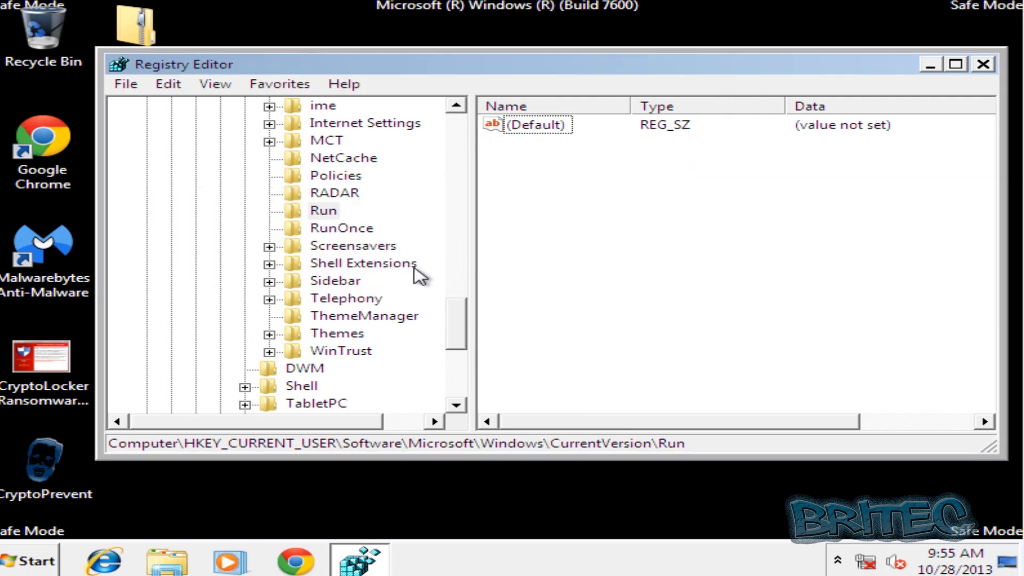
# - Delete the *CryptoLocker value from the RunOnce key under CurrentVersion and close the Registry Editor
pyautogui.click(328, 228)
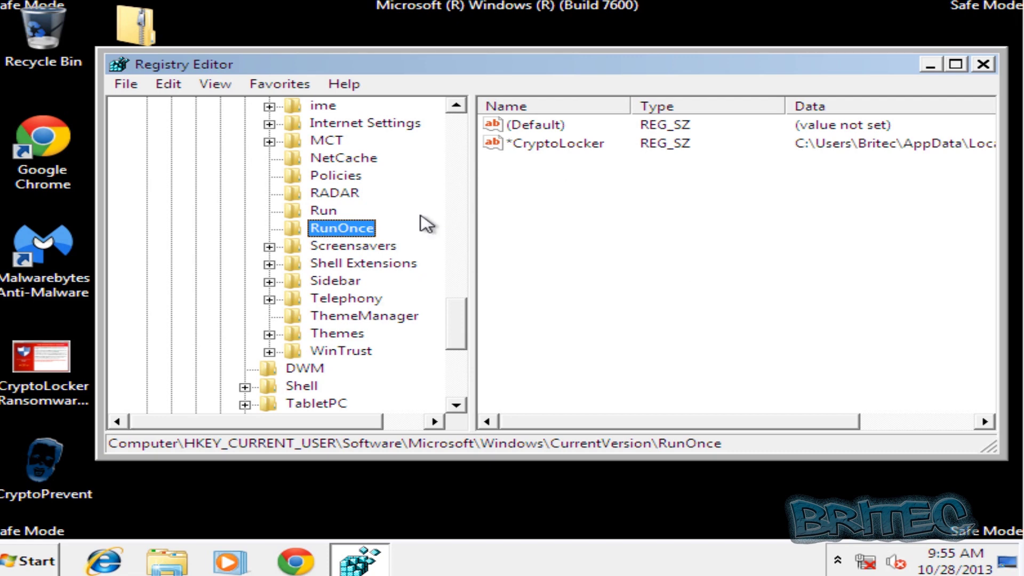
pyautogui.click(555, 151)
pyautogui.rightClick(555, 152)
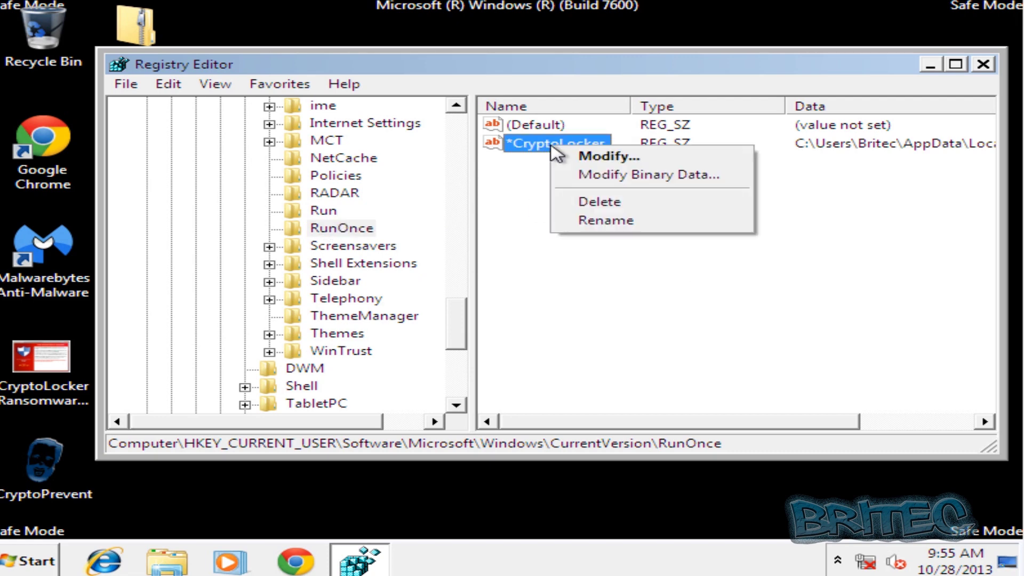
pyautogui.click(599, 203)
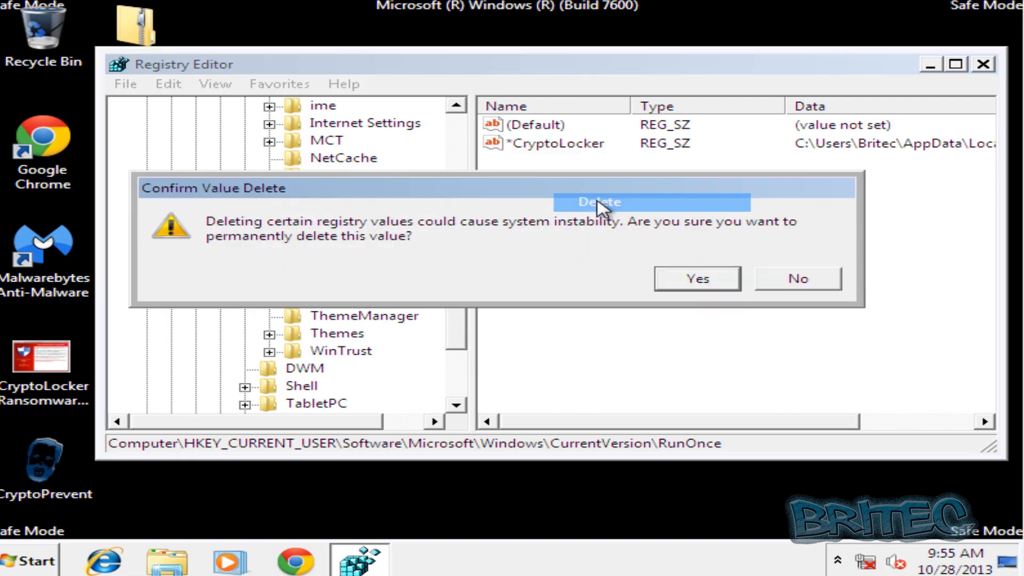
pyautogui.click(682, 281)
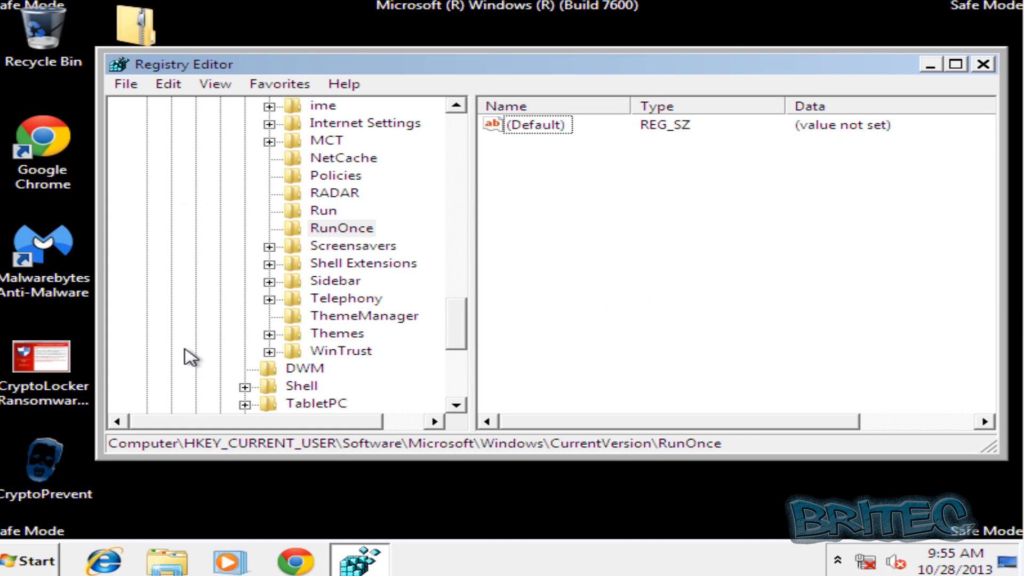
pyautogui.click(983, 65)
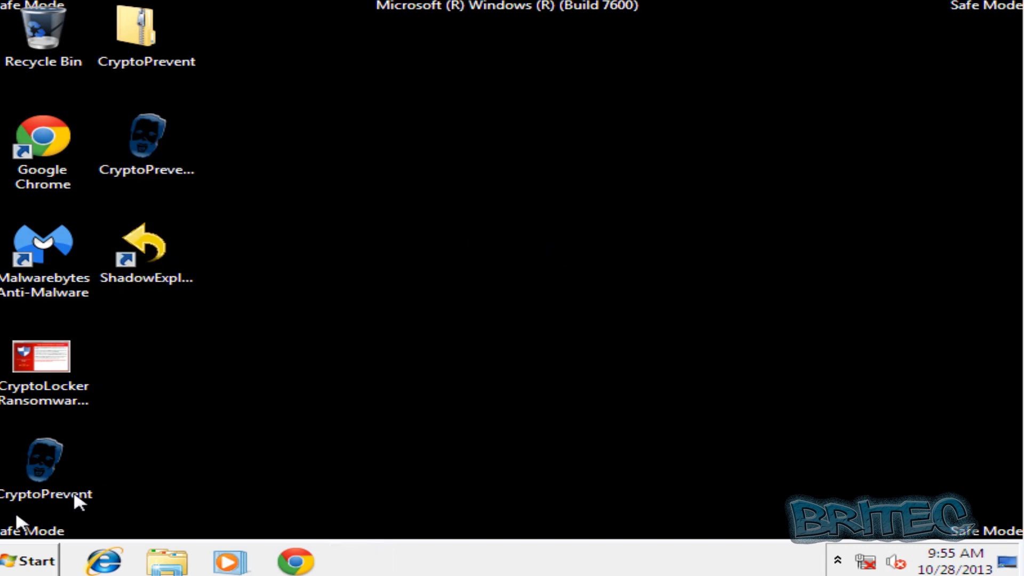
# - Open the user profile folder C:\Users\Britec in Windows Explorer
pyautogui.click(16, 563)
pyautogui.click(369, 350)
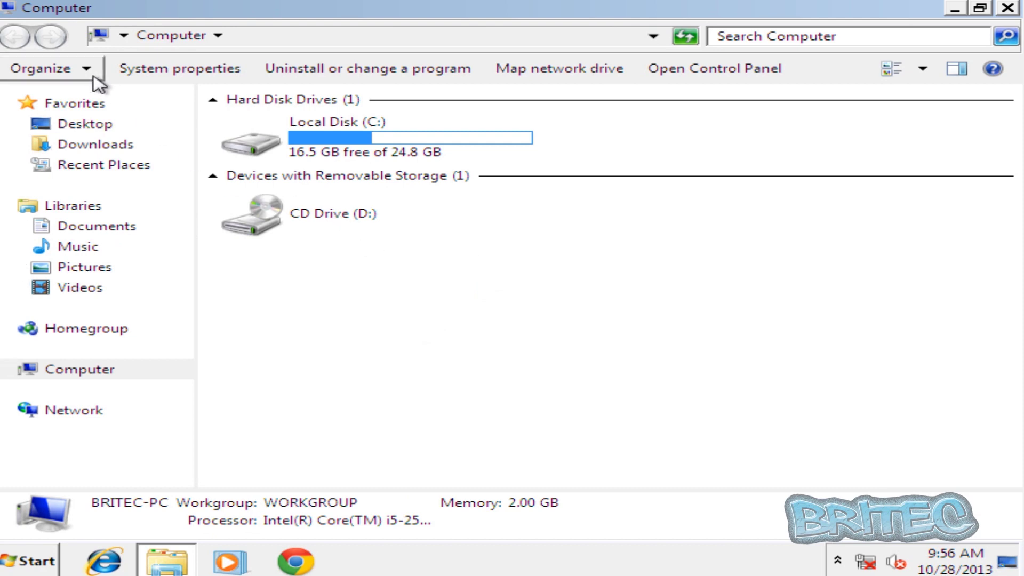
pyautogui.doubleClick(288, 137)
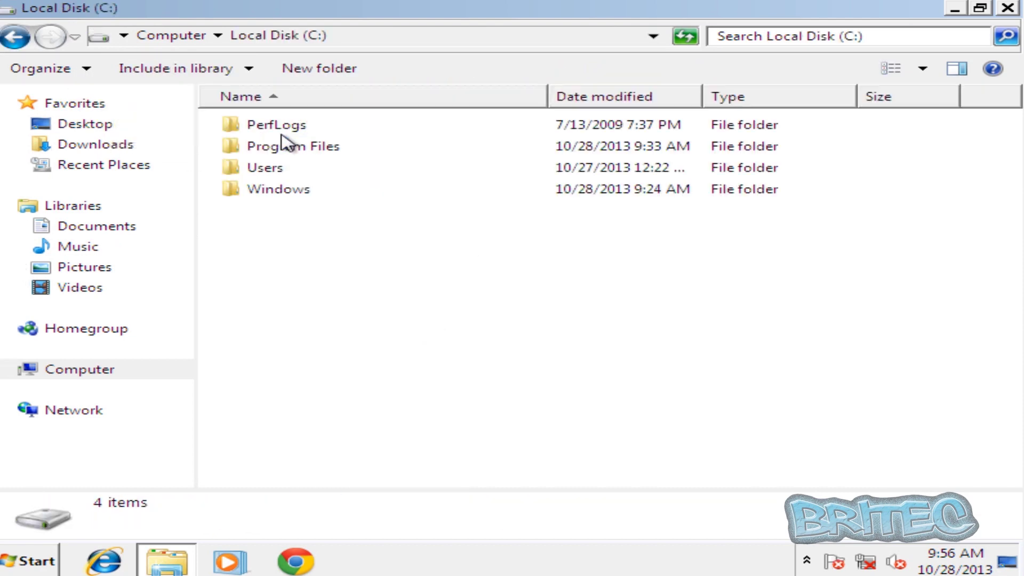
pyautogui.doubleClick(261, 170)
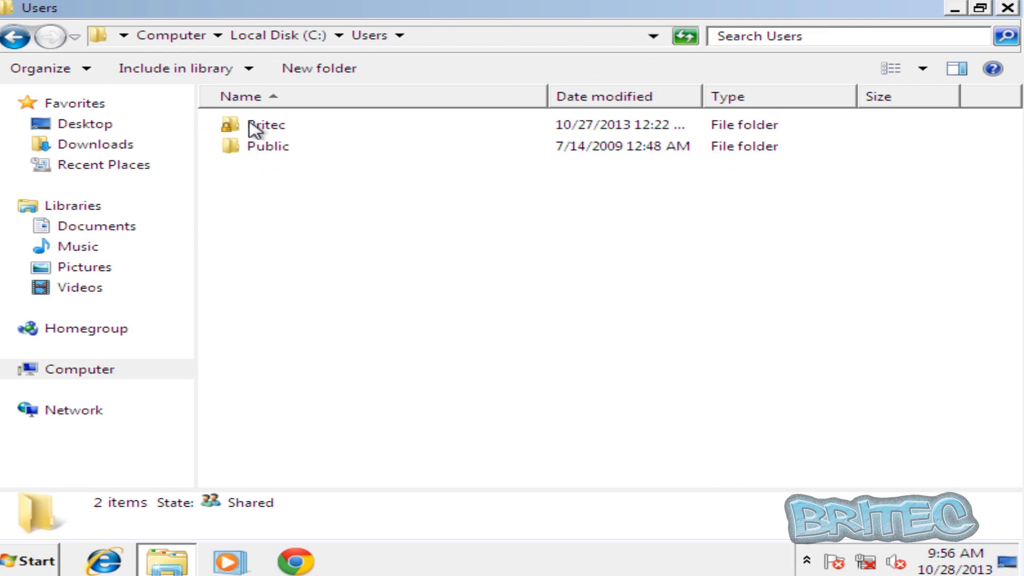
pyautogui.doubleClick(255, 129)
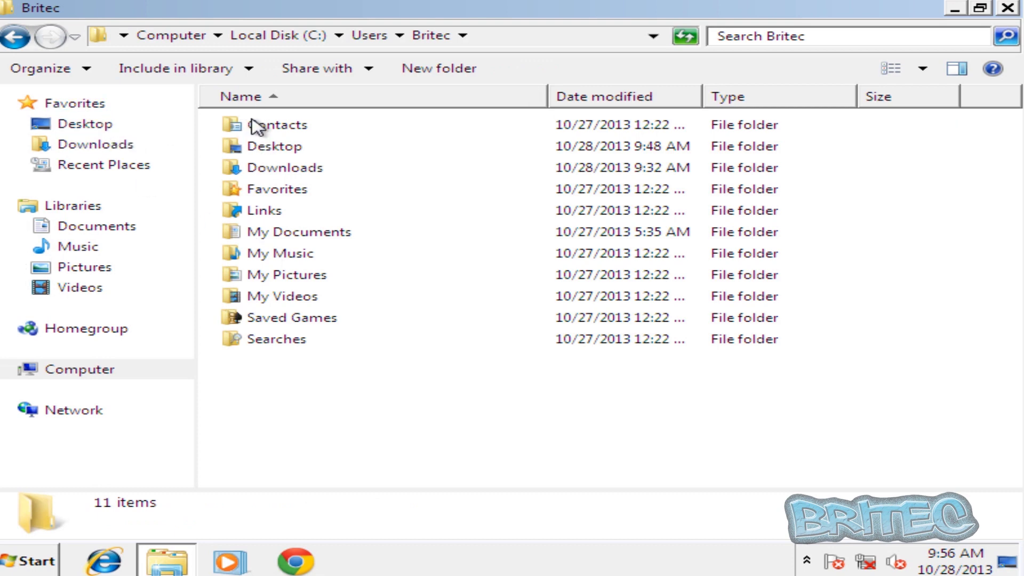
# - Configure the folder options to show hidden files, folders and drives, extensions for known file types, and protected operating system files
pyautogui.click(85, 80)
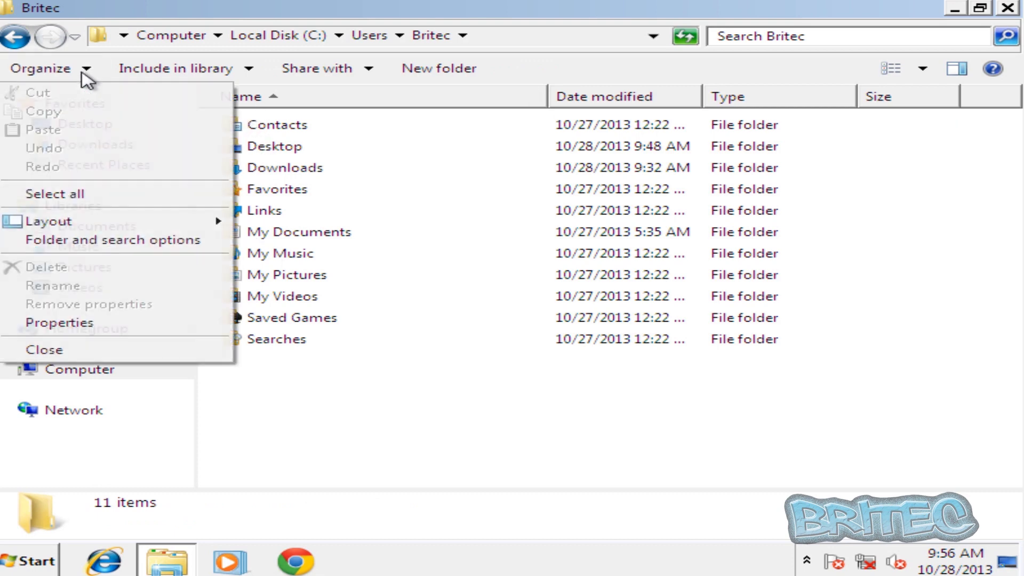
pyautogui.click(126, 245)
pyautogui.click(117, 112)
pyautogui.click(122, 385)
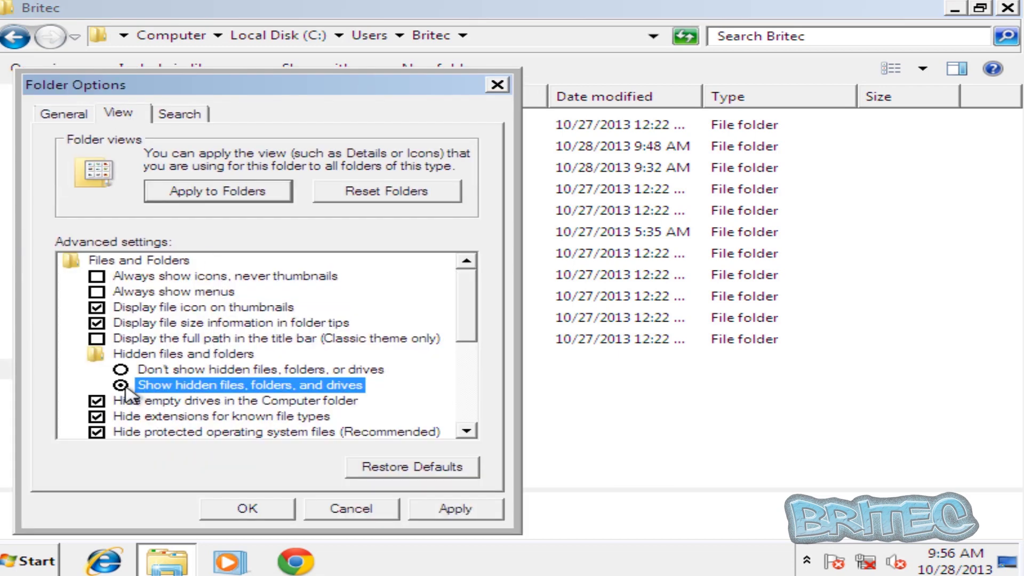
pyautogui.click(96, 416)
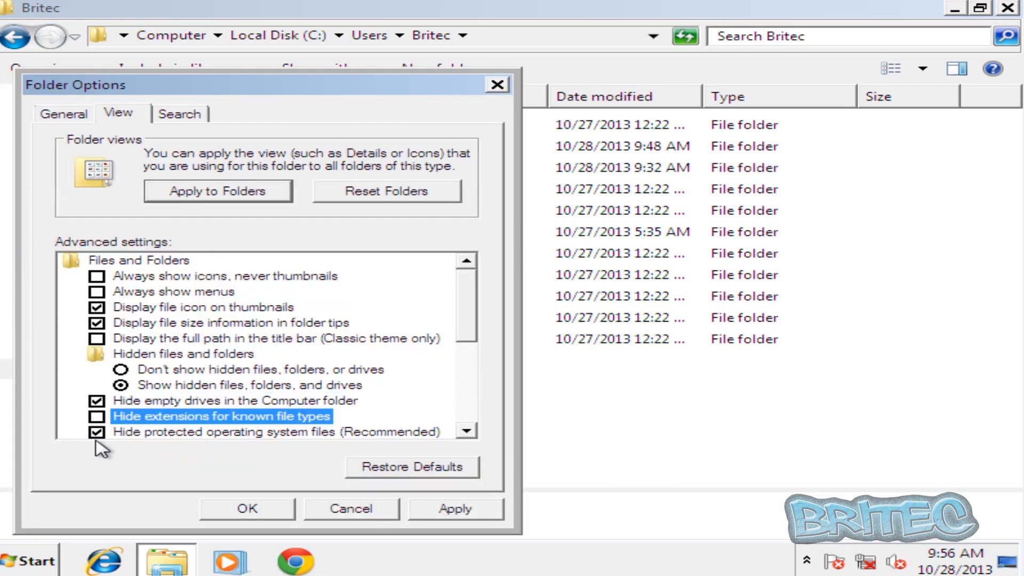
pyautogui.moveTo(473, 315); pyautogui.dragTo(476, 350)
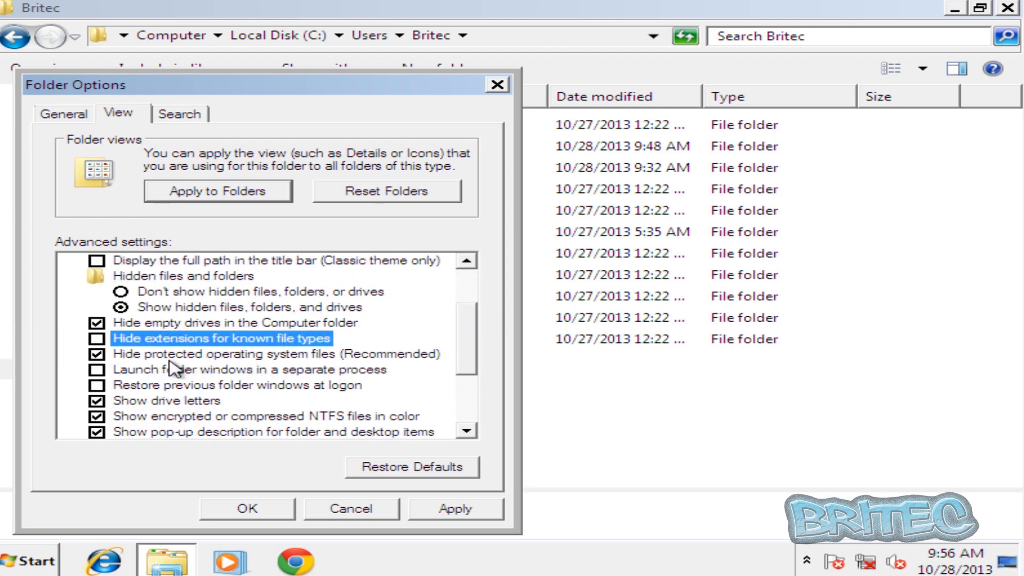
pyautogui.click(106, 358)
pyautogui.click(697, 315)
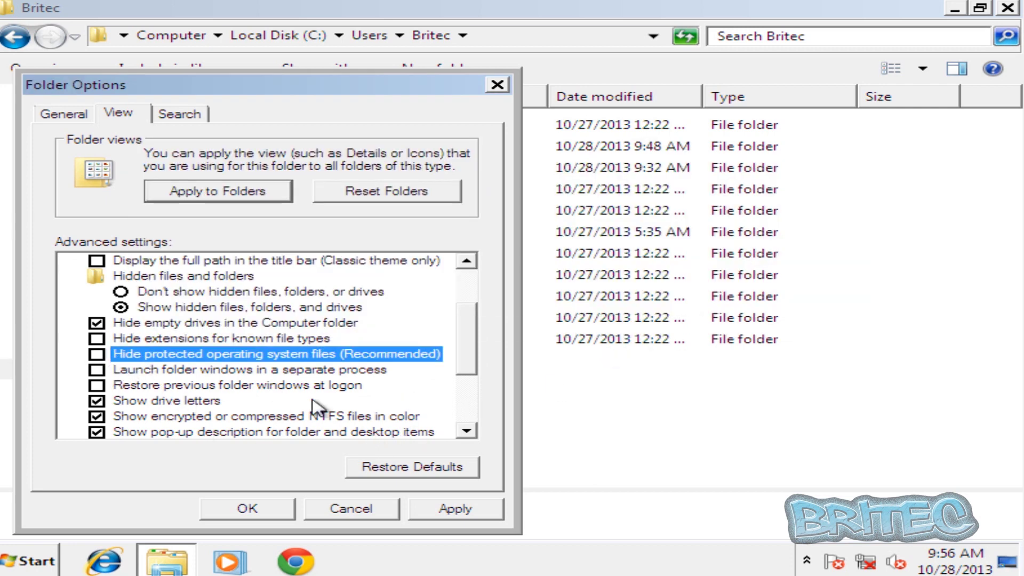
pyautogui.click(462, 511)
pyautogui.click(271, 513)
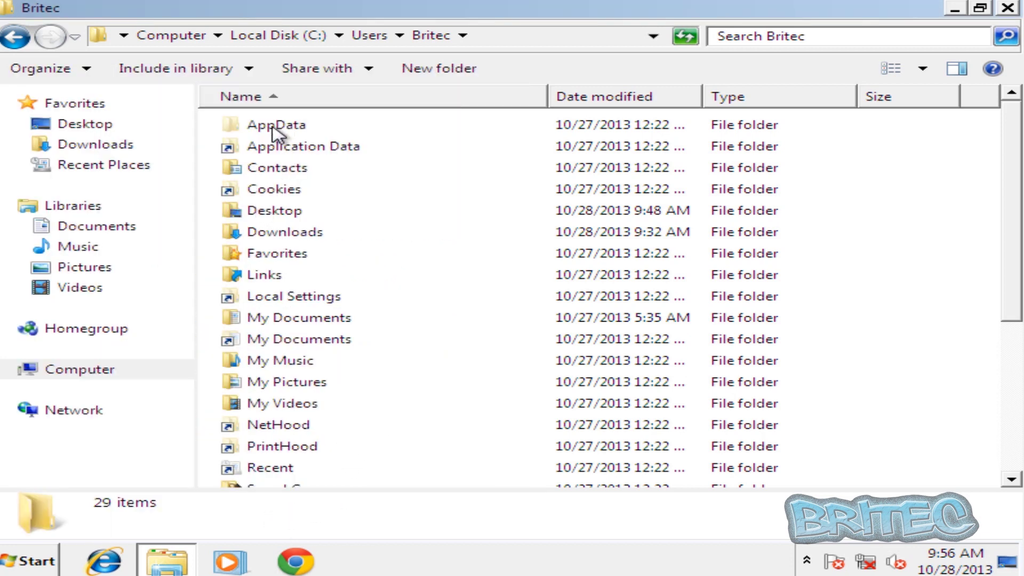
# - Open the profile's AppData\Roaming folder and inspect the details of the executable whose name starts with {112C4A02
pyautogui.doubleClick(276, 128)
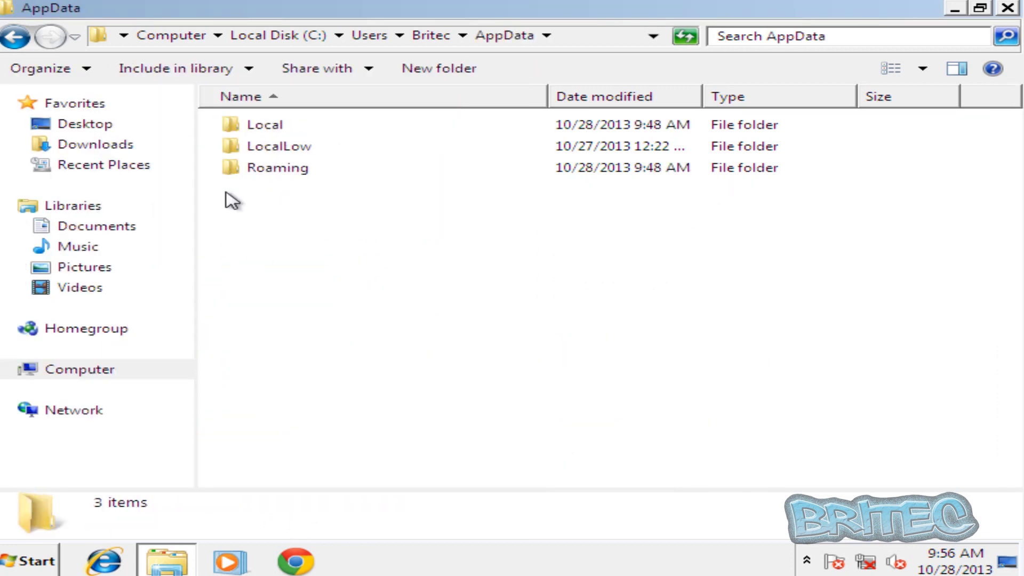
pyautogui.doubleClick(270, 173)
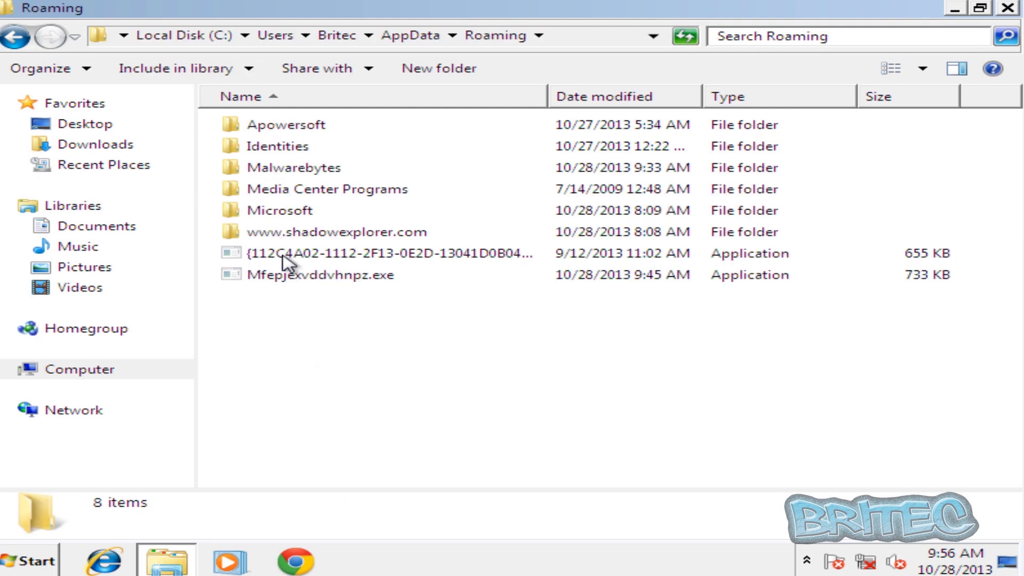
pyautogui.click(284, 254)
pyautogui.click(275, 275)
pyautogui.click(273, 257)
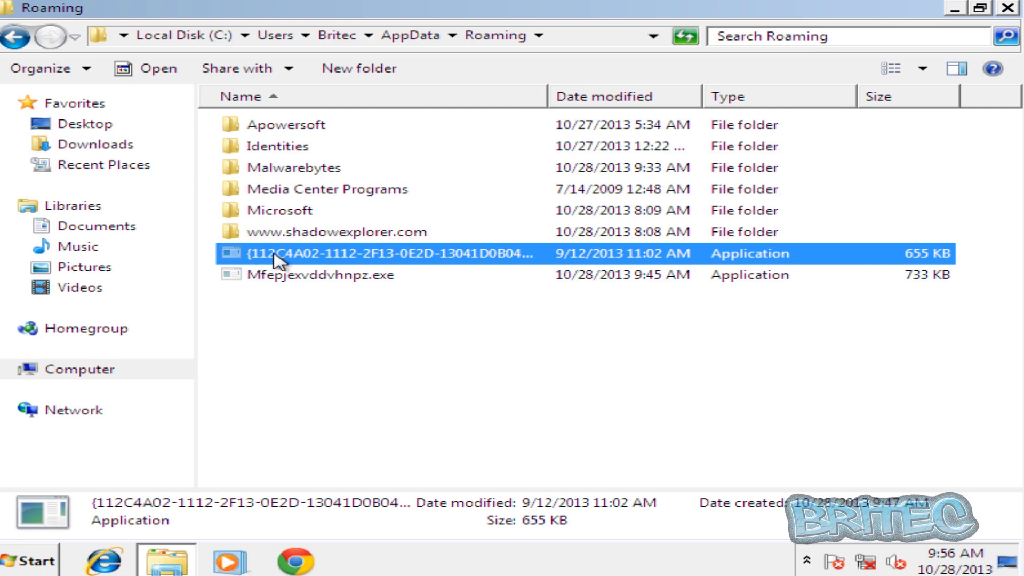
pyautogui.moveTo(276, 260)
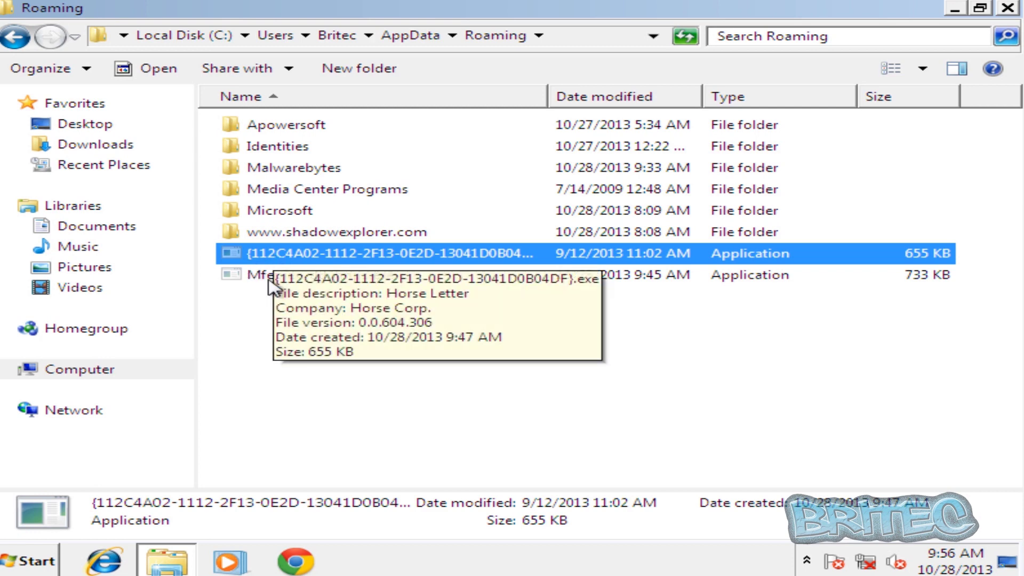
pyautogui.click(267, 347)
# - Move the {112C4A02-1112-2F13-0E2D-13041D0B04DF}.exe and Mfepjexvddvhnpz.exe files from the Roaming folder to the Recycle Bin
pyautogui.click(286, 254)
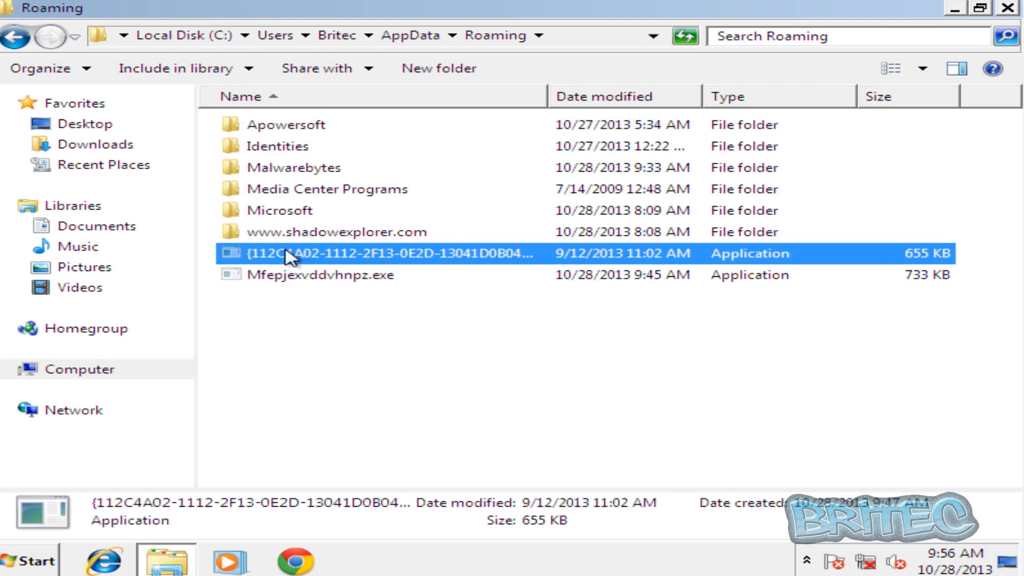
pyautogui.keyDown('shift'); pyautogui.click(291, 277); pyautogui.keyUp('shift')
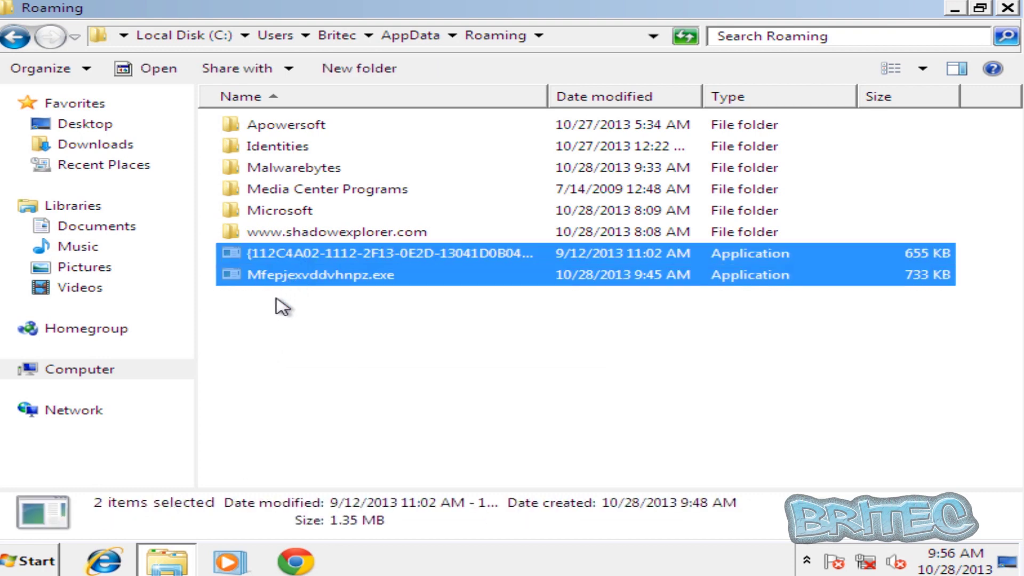
pyautogui.press('Delete')
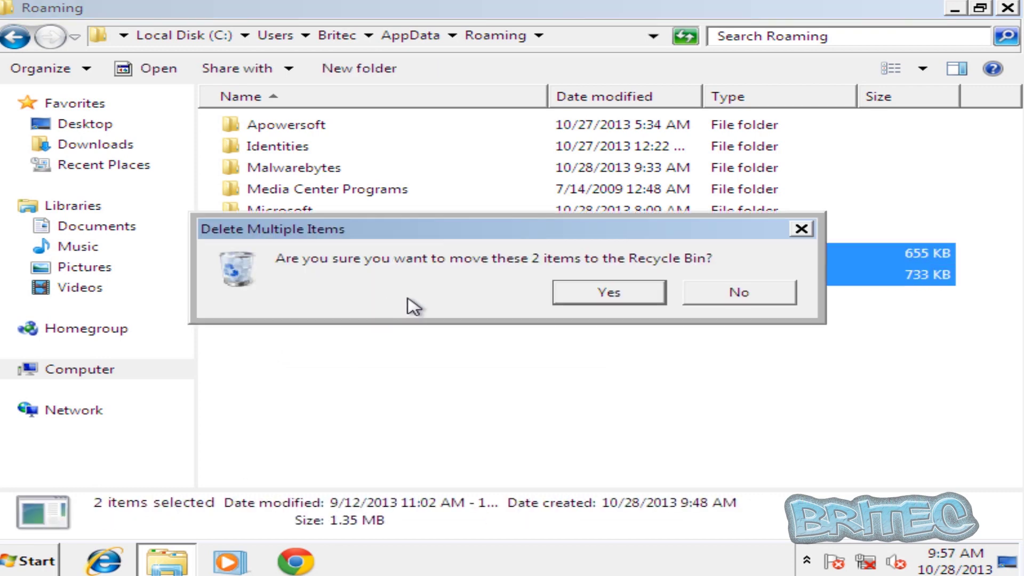
pyautogui.click(599, 298)
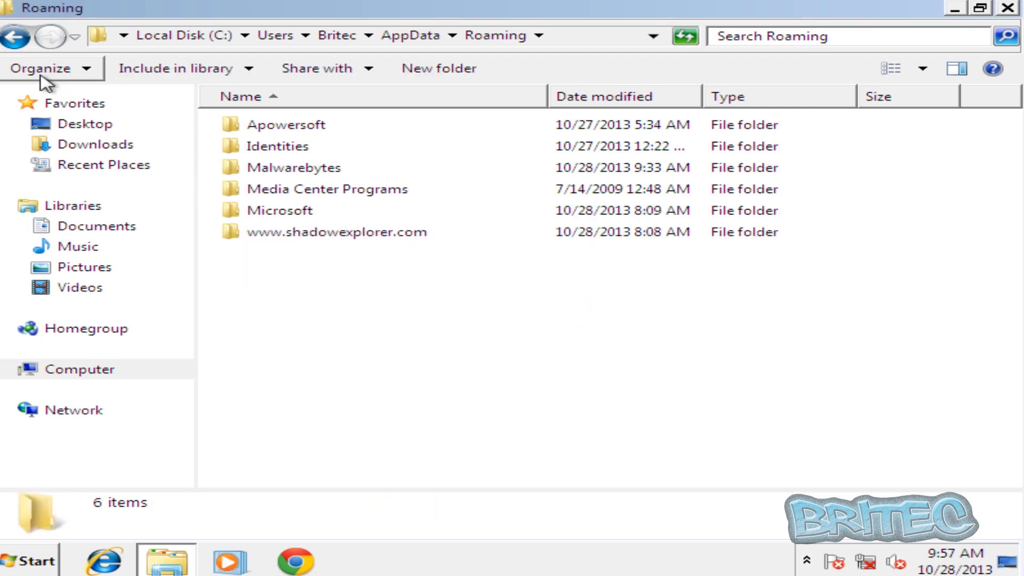
# - Open the AppData\Local folder and try to delete Doboeocnovsvpj.exe, retrying once before cancelling
pyautogui.click(18, 41)
pyautogui.doubleClick(270, 128)
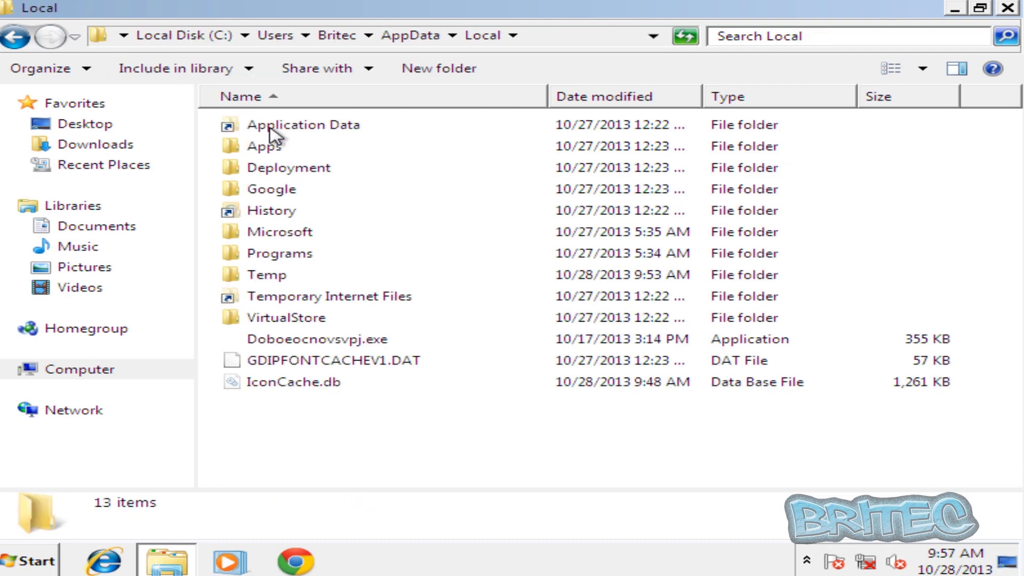
pyautogui.click(316, 346)
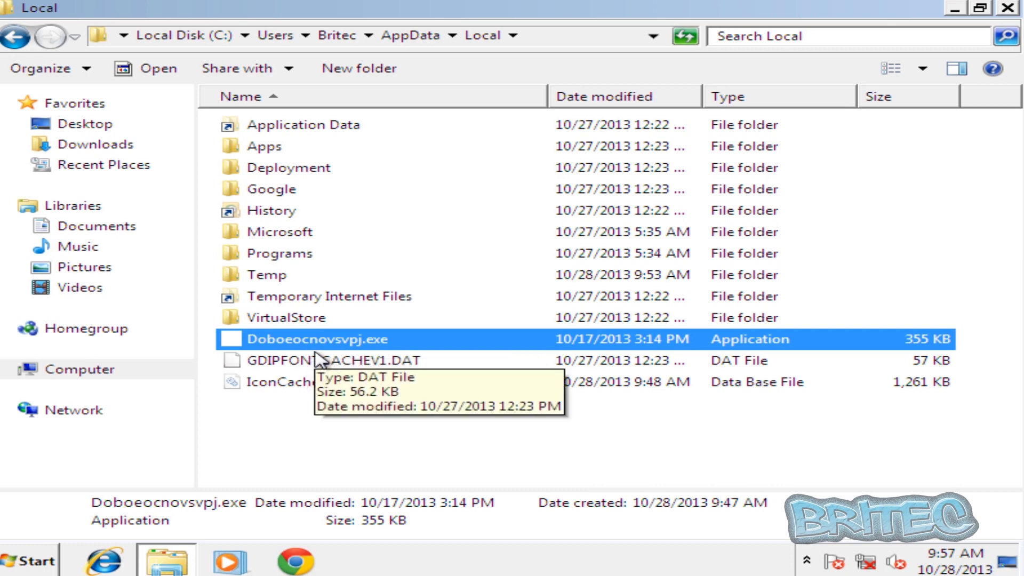
pyautogui.press('Delete')
pyautogui.click(588, 361)
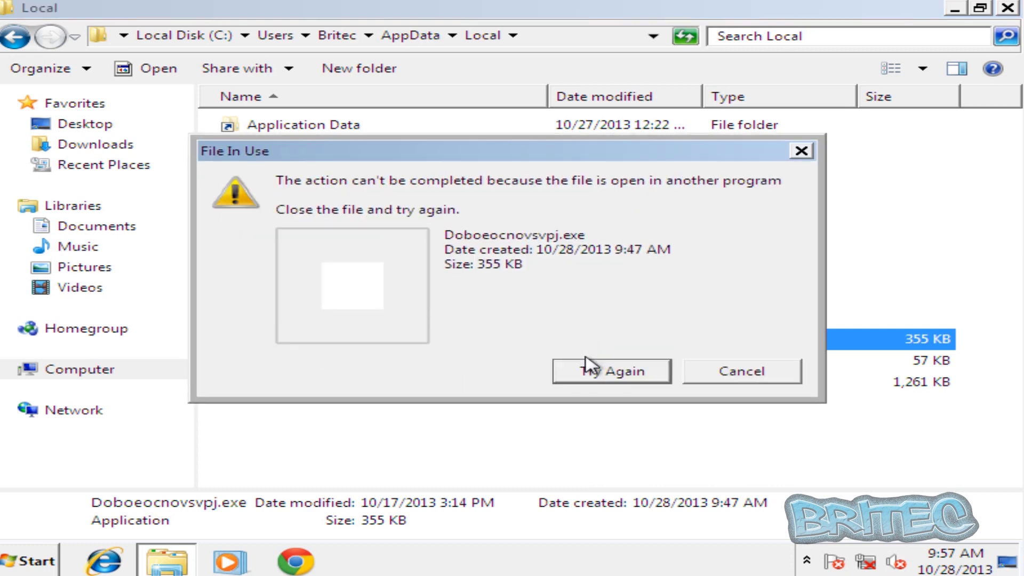
pyautogui.click(595, 373)
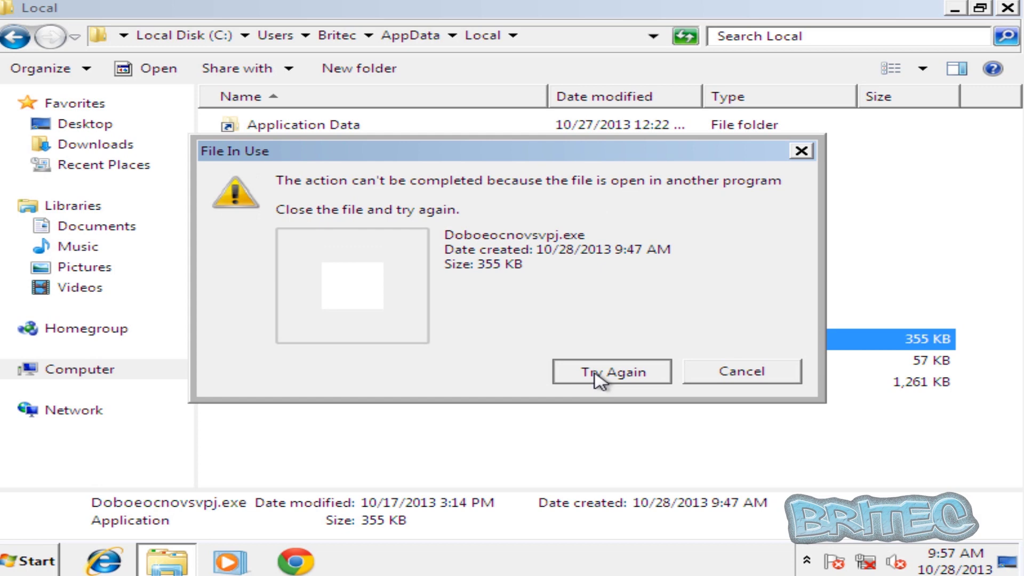
pyautogui.click(698, 373)
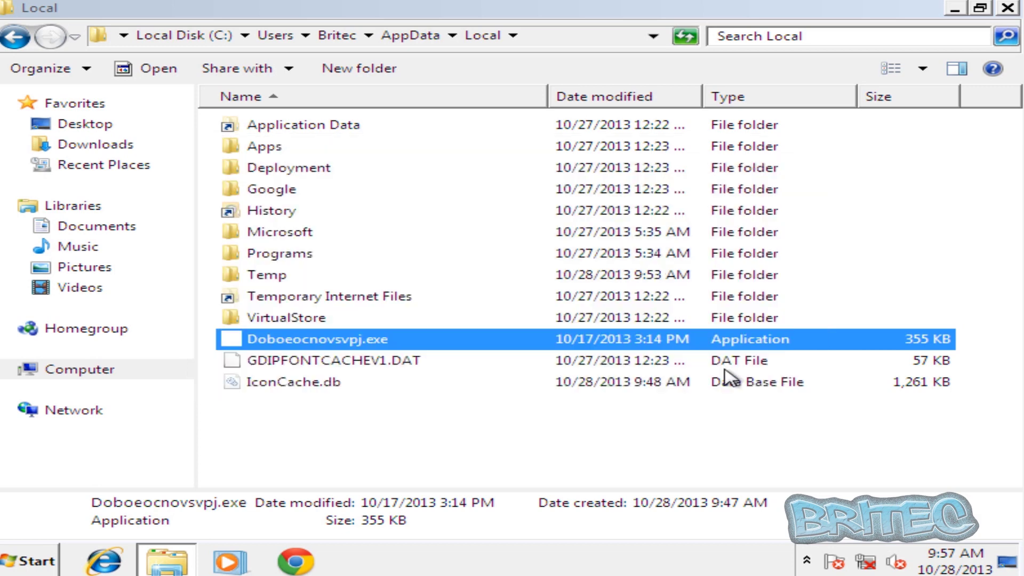
# - Rename Doboeocnovsvpj.exe in the Local folder as vir without an extension, accepting the extension change
pyautogui.rightClick(289, 340)
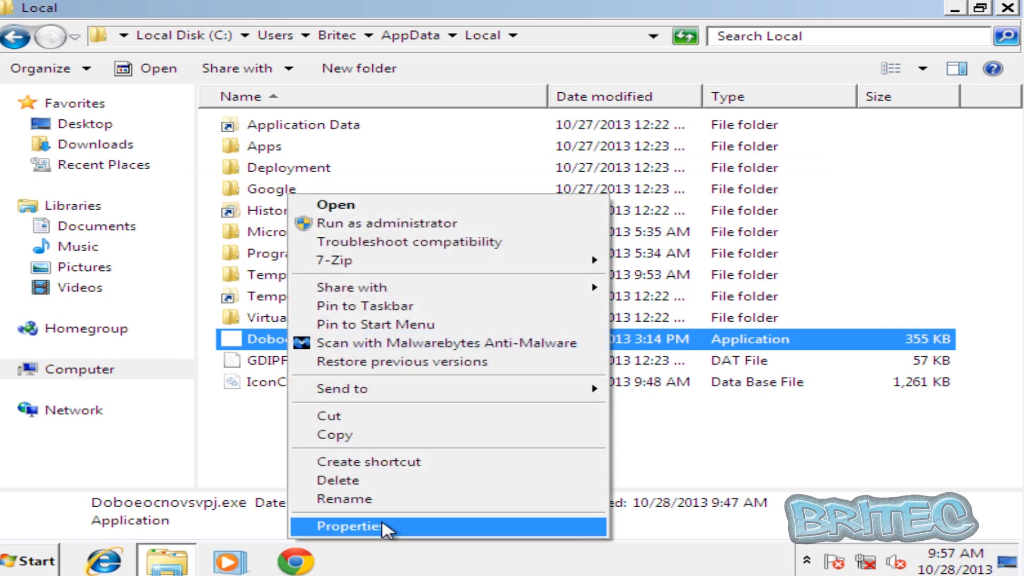
pyautogui.click(389, 499)
pyautogui.moveTo(399, 339); pyautogui.dragTo(228, 338)
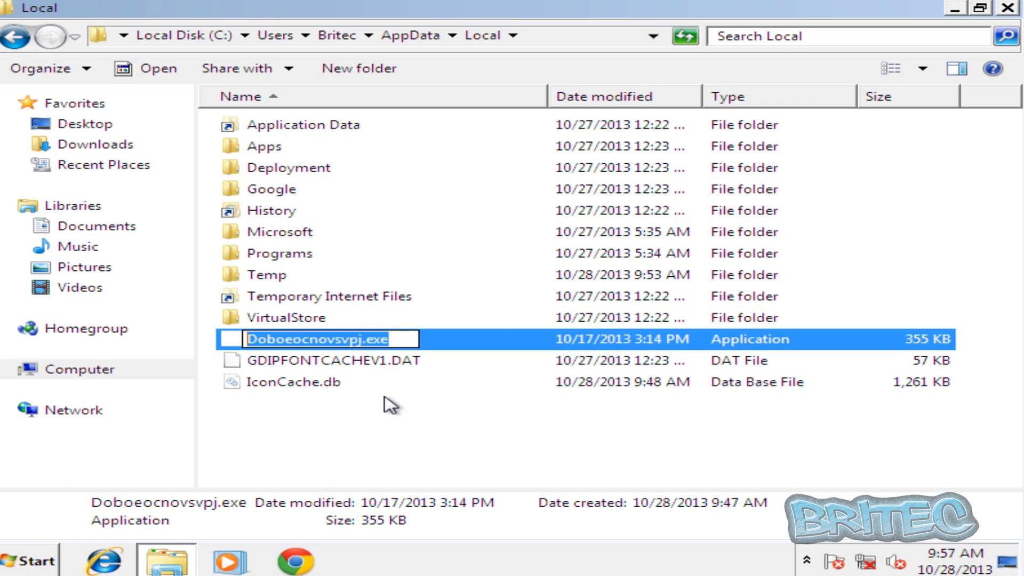
pyautogui.write('v')
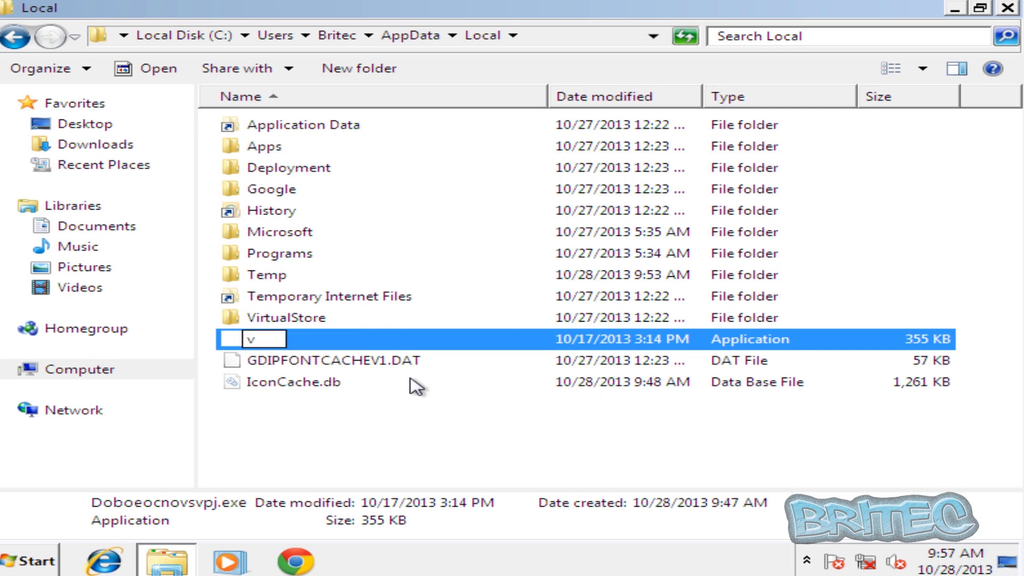
pyautogui.write('ir')
pyautogui.click(361, 433)
pyautogui.click(616, 290)
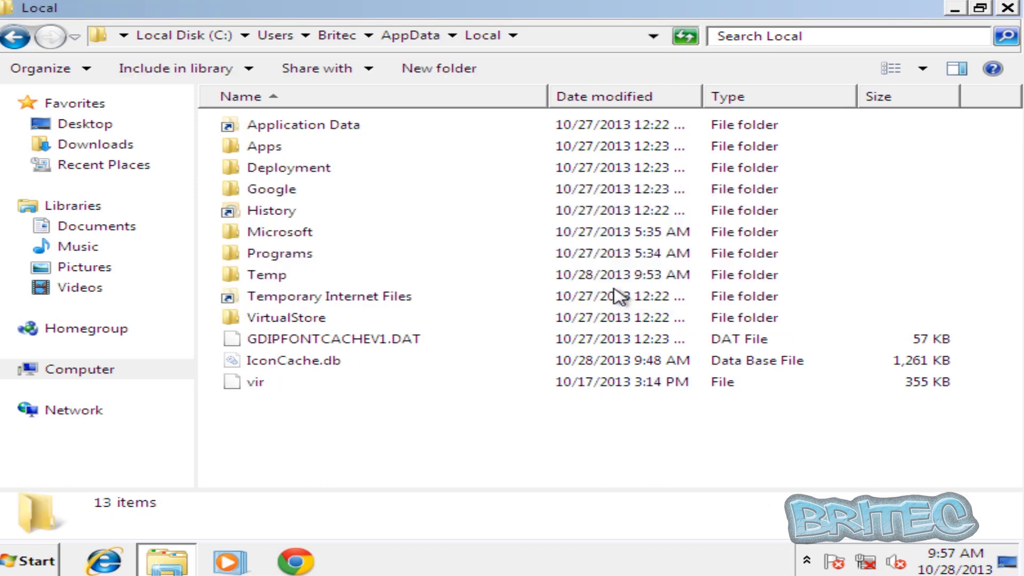
# - Try to move the vir file from the Local folder to the Recycle Bin
pyautogui.rightClick(257, 385)
pyautogui.click(326, 327)
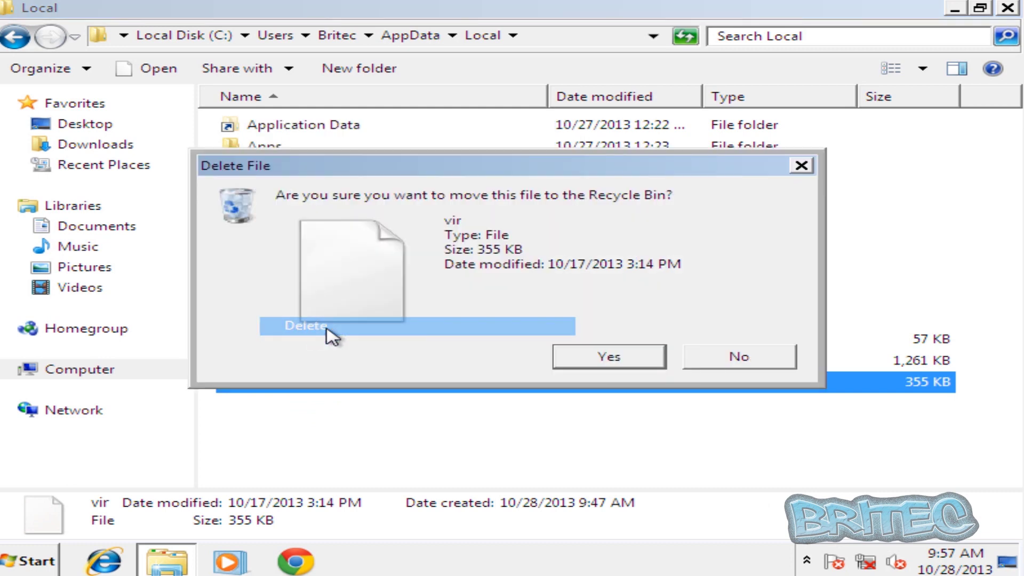
pyautogui.click(611, 358)
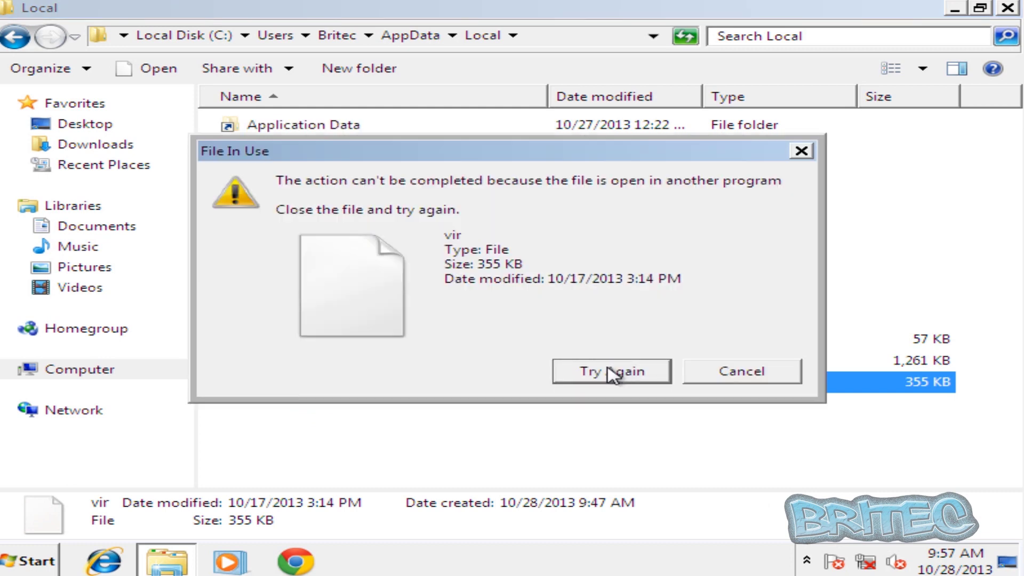
pyautogui.click(756, 377)
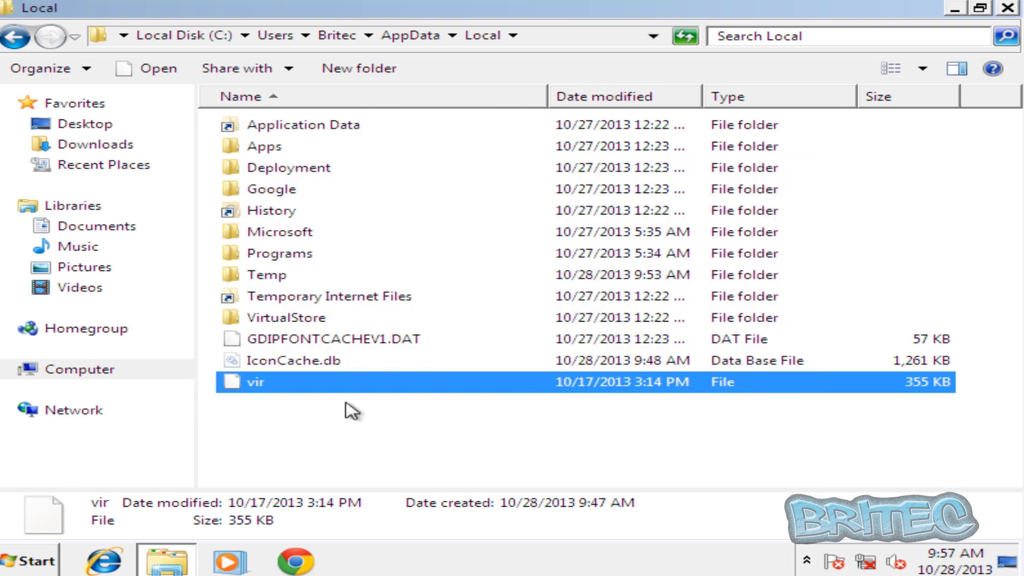
# - Check the 7zOACE0.tmp and 3228_14368 subfolders of the Temp folder for suspicious files, returning to the Local folder
pyautogui.doubleClick(268, 276)
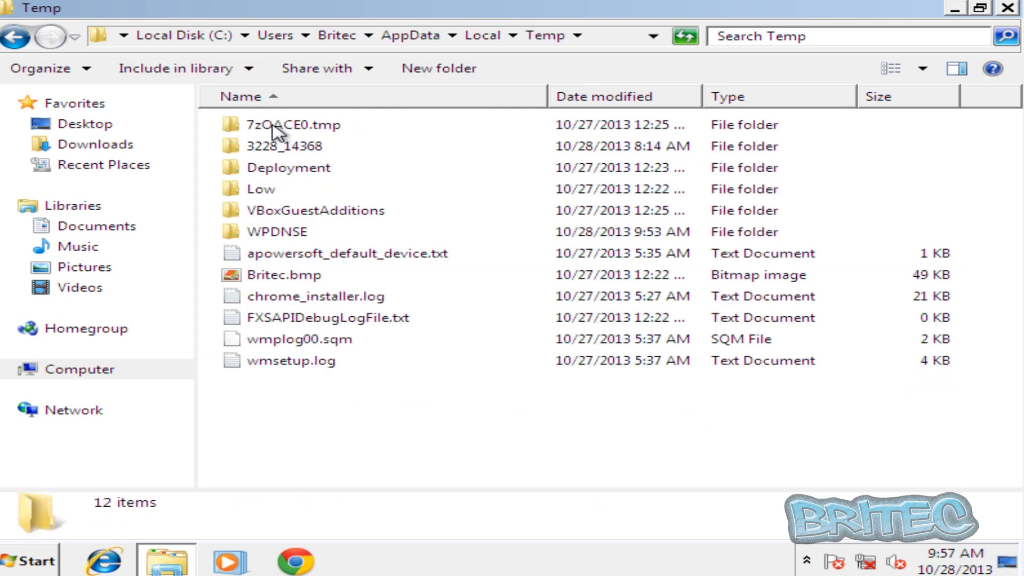
pyautogui.doubleClick(273, 128)
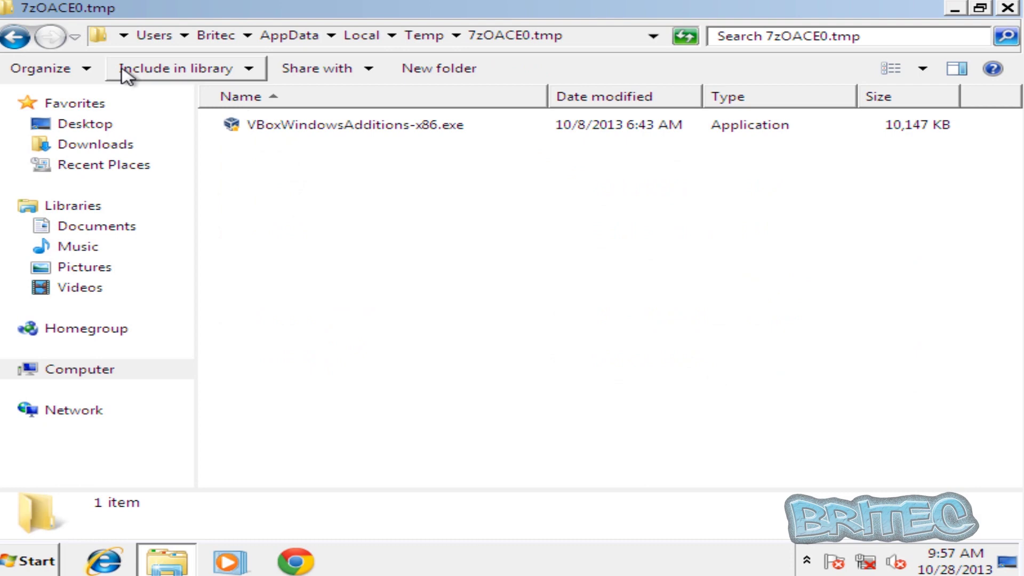
pyautogui.click(7, 40)
pyautogui.doubleClick(251, 141)
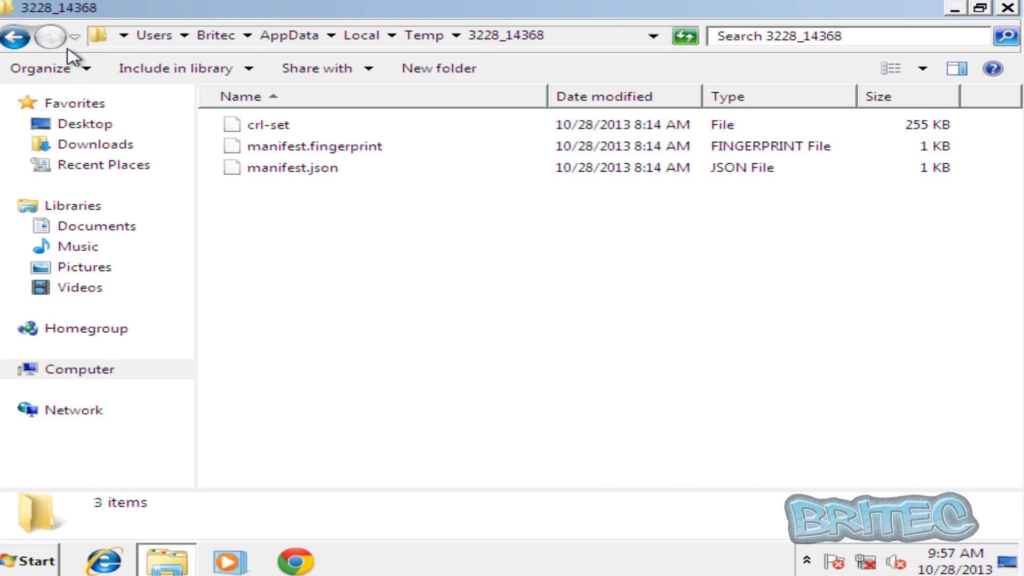
pyautogui.click(15, 36)
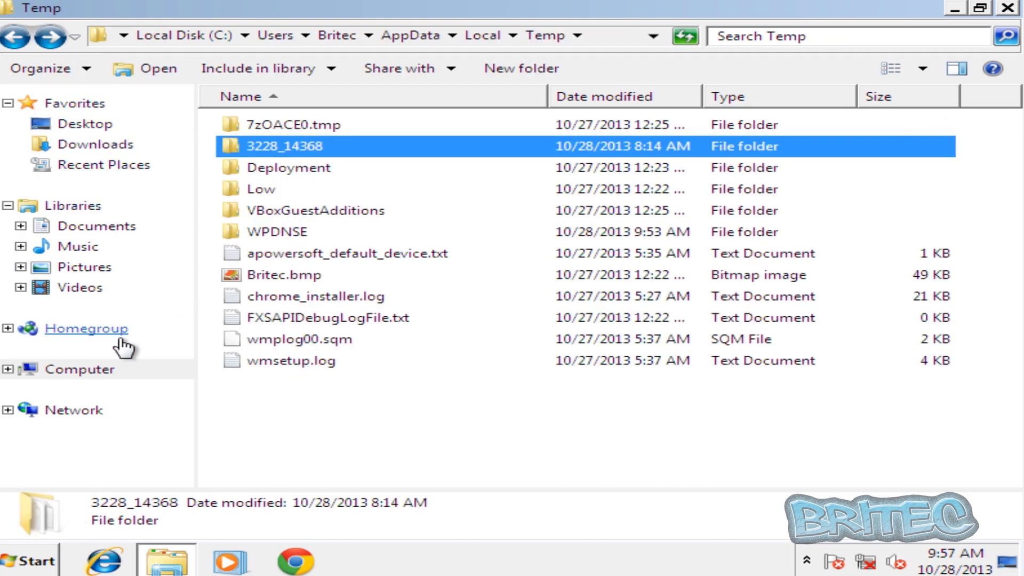
pyautogui.click(16, 38)
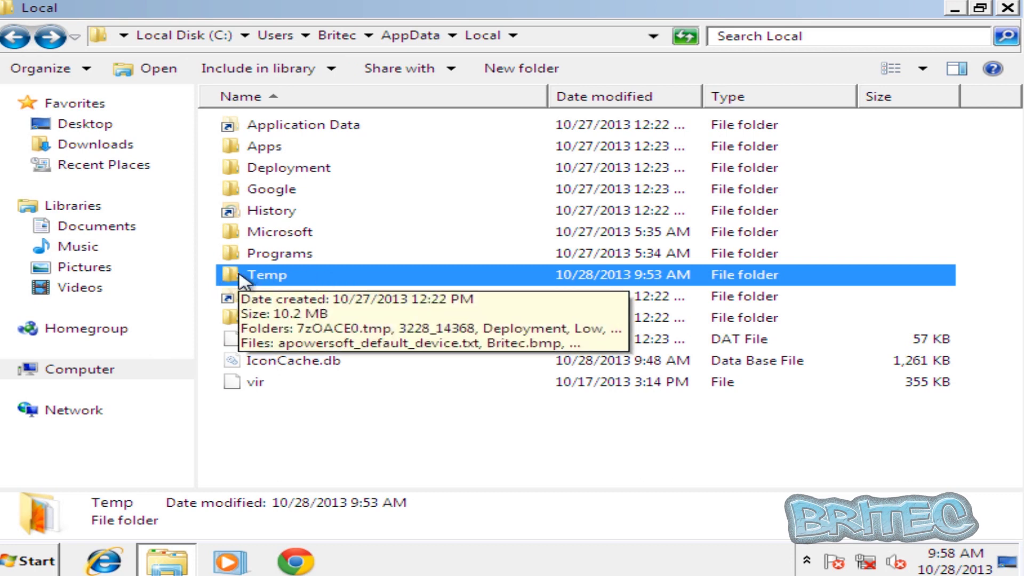
pyautogui.moveTo(284, 281)
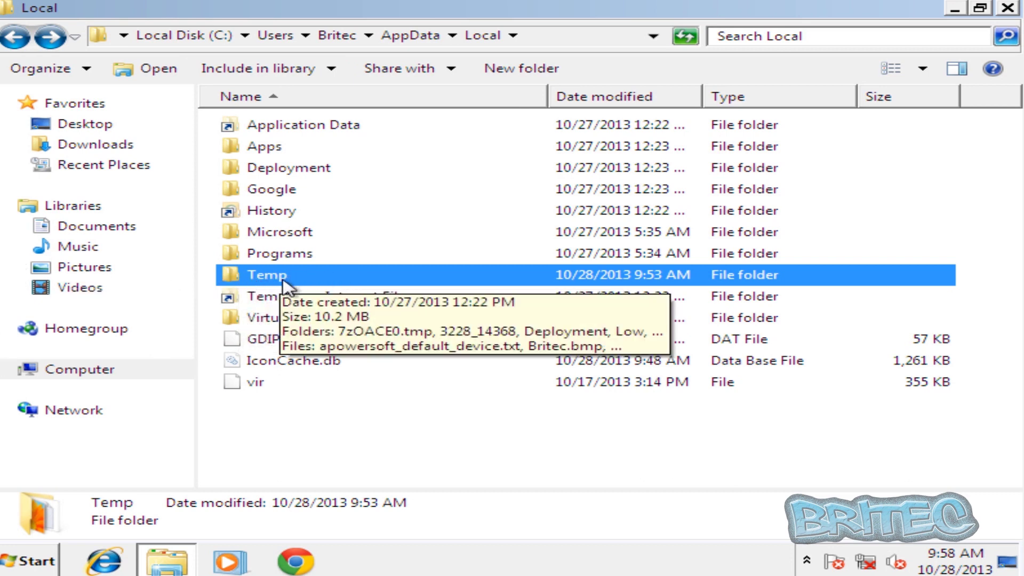
# - Close the Local folder window and restart the computer to leave Safe Mode
pyautogui.click(1007, 7)
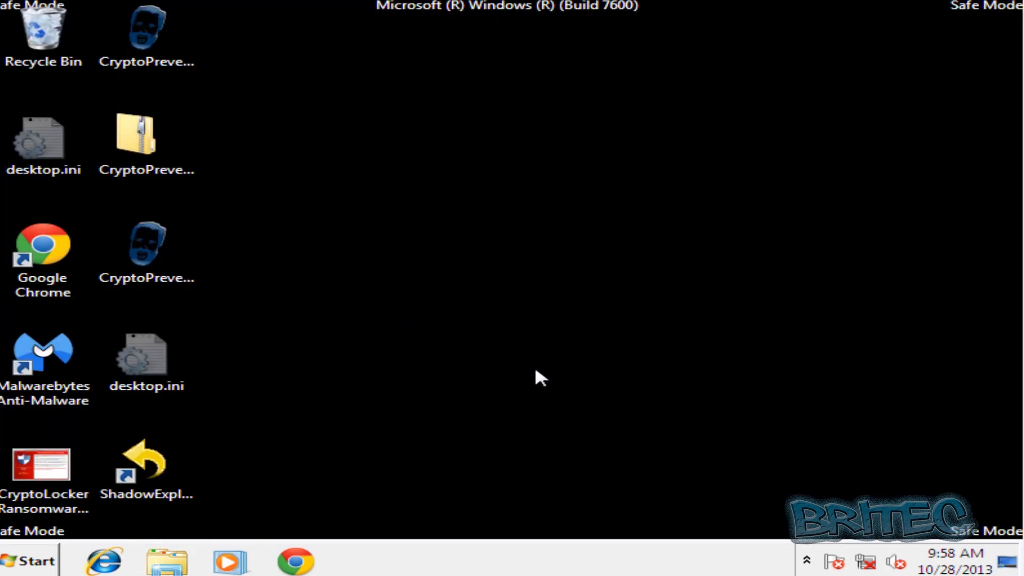
pyautogui.click(24, 567)
pyautogui.click(436, 518)
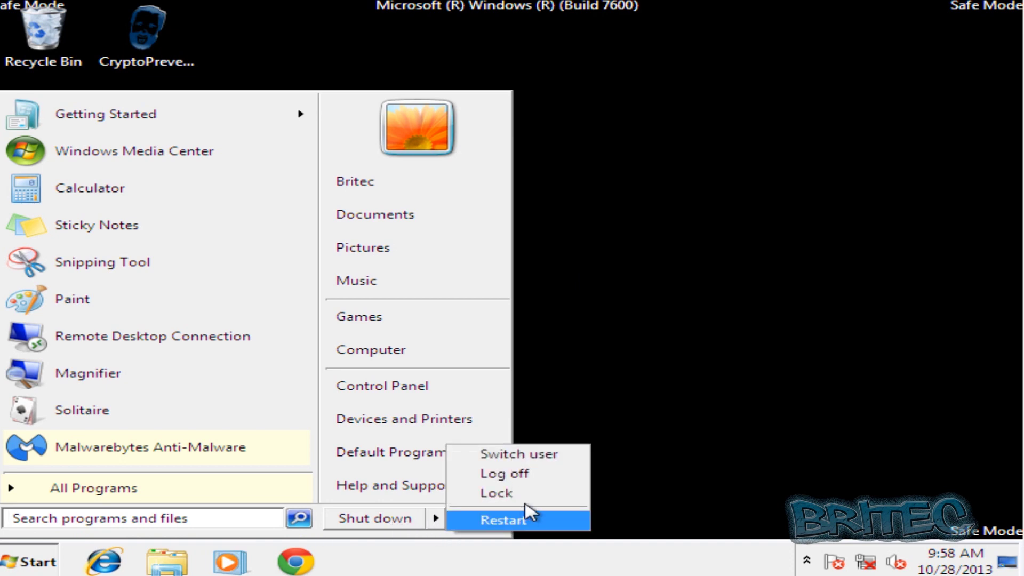
pyautogui.click(509, 521)
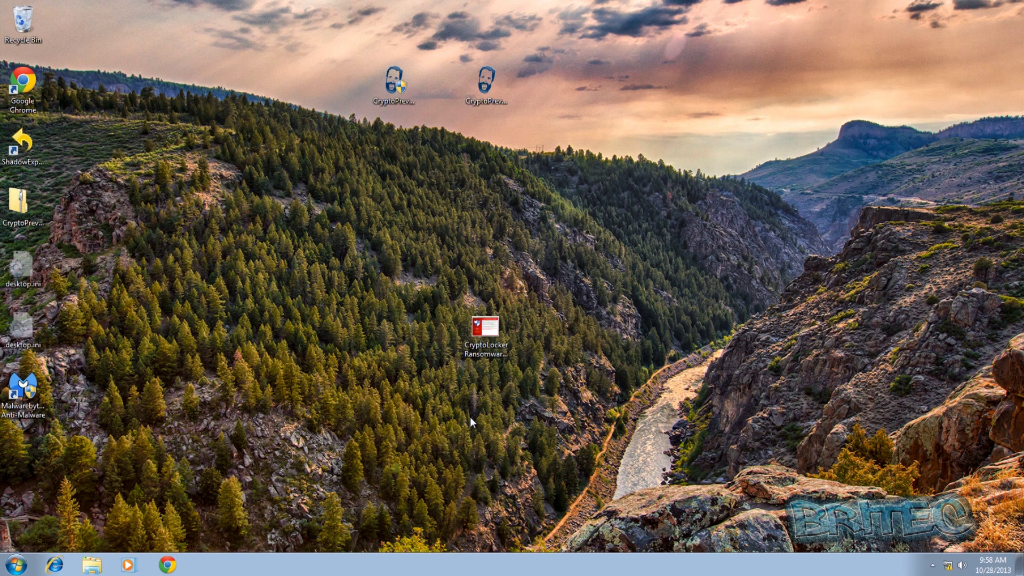
# - Examine the running processes in Task Manager for malware and close it again
pyautogui.rightClick(484, 571)
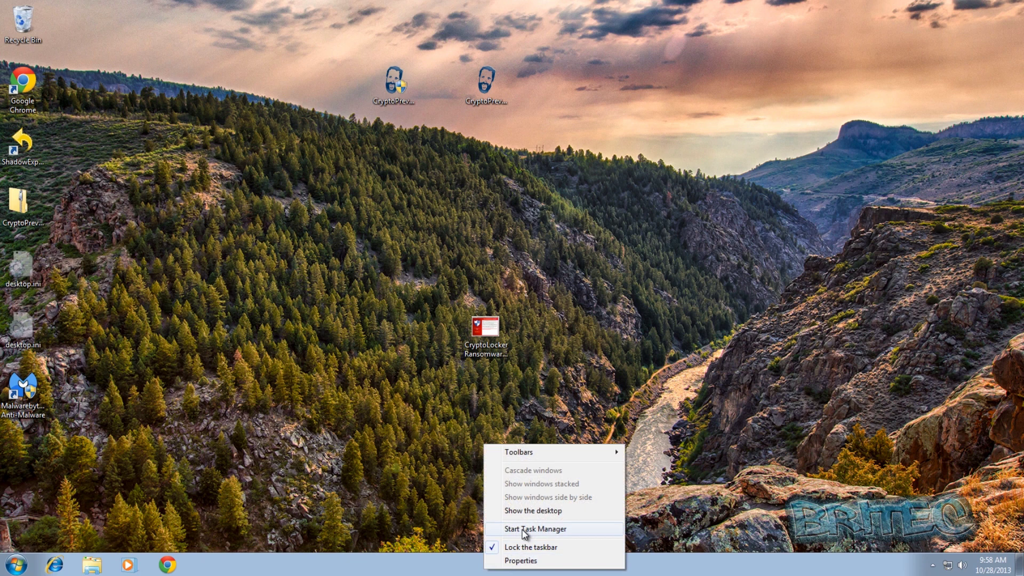
pyautogui.click(525, 528)
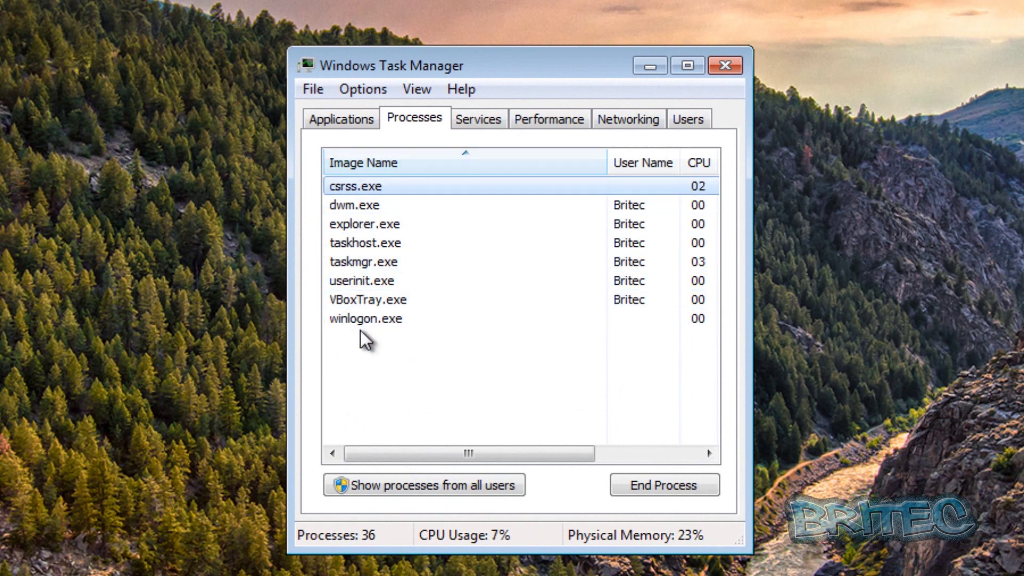
pyautogui.click(726, 65)
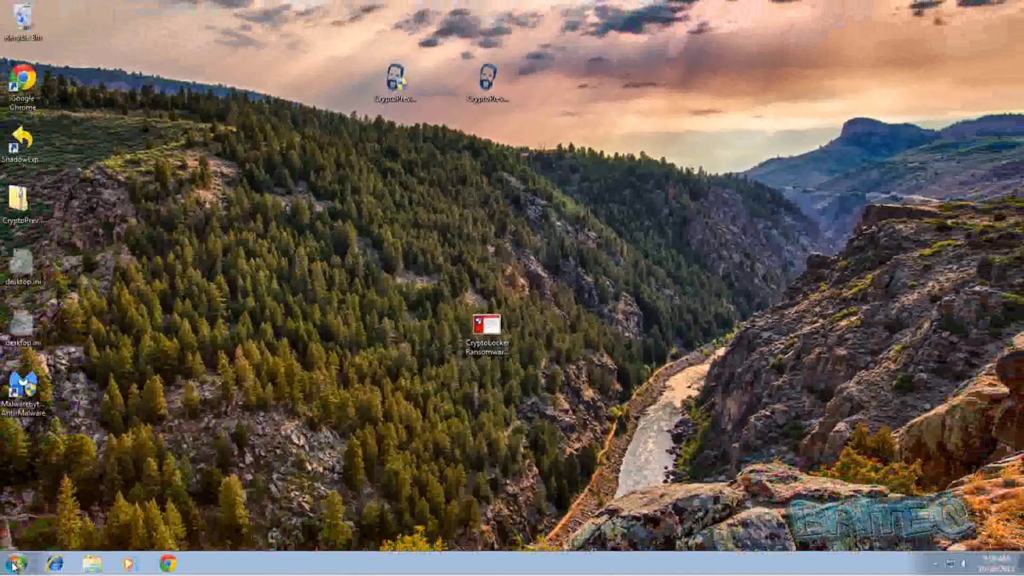
# - Browse on drive C: to the user profile's AppData folder and check its Roaming folder for leftover malware executables
pyautogui.click(16, 563)
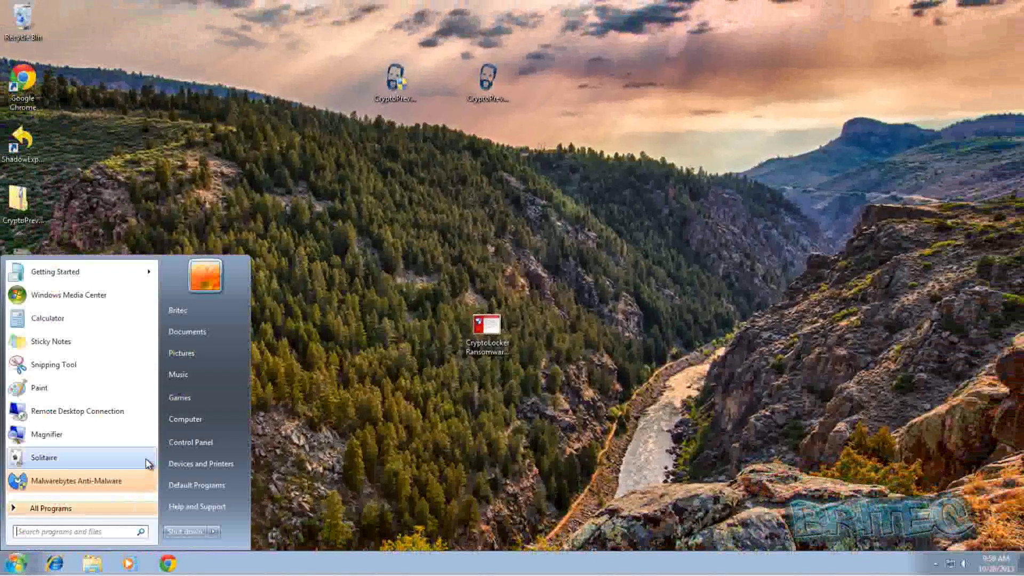
pyautogui.click(168, 438)
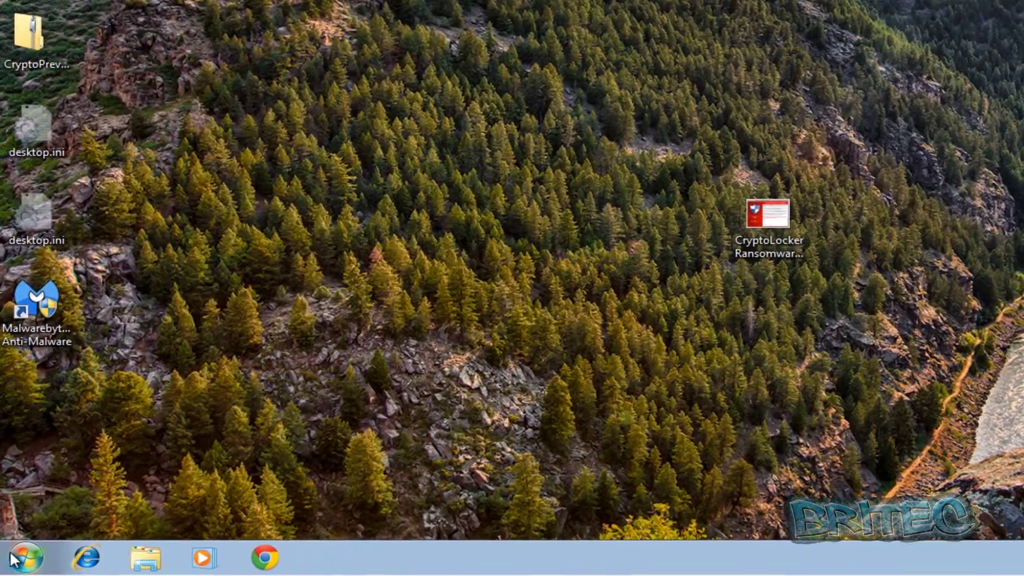
pyautogui.click(16, 563)
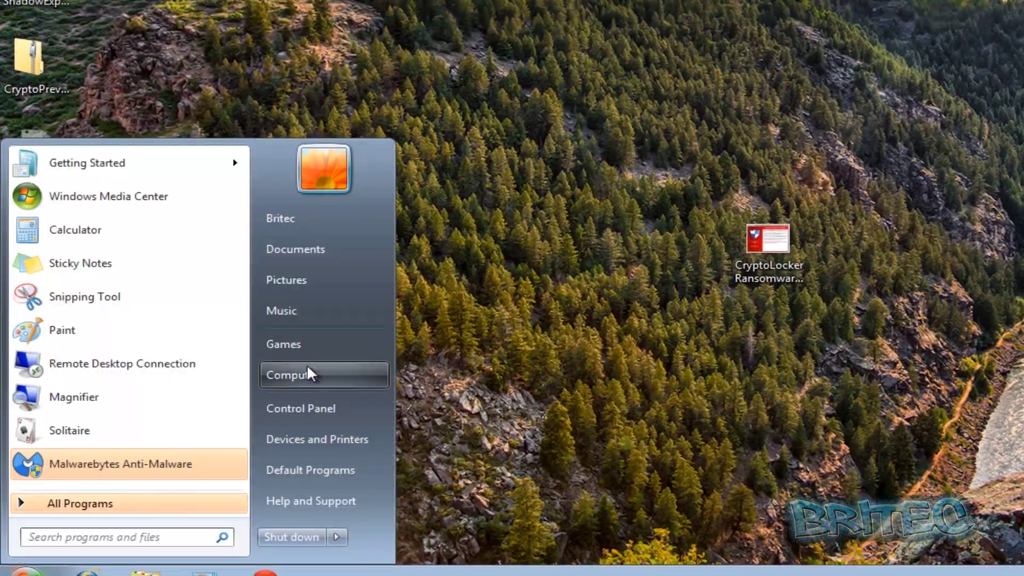
pyautogui.click(309, 373)
pyautogui.click(265, 131)
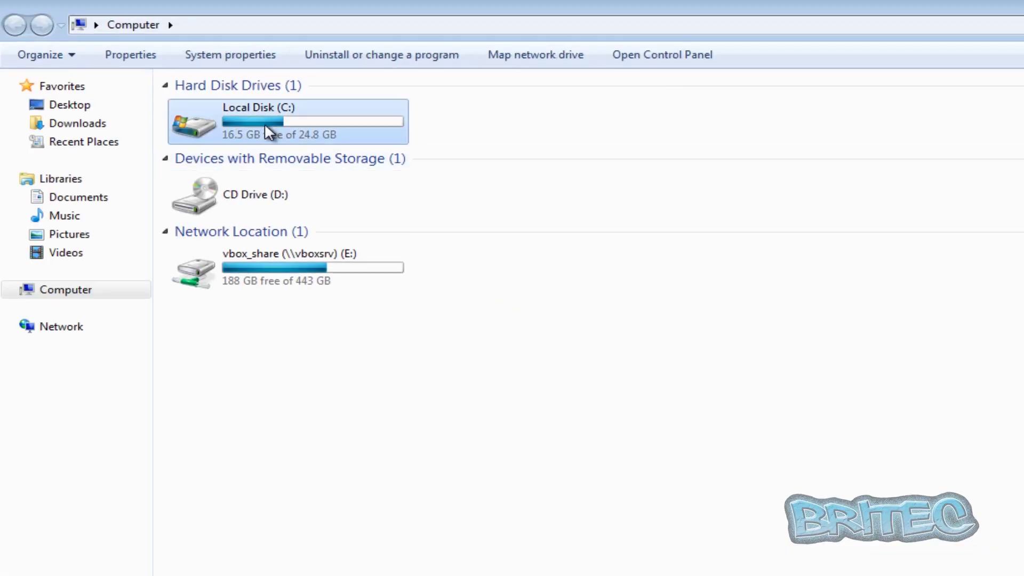
pyautogui.doubleClick(265, 123)
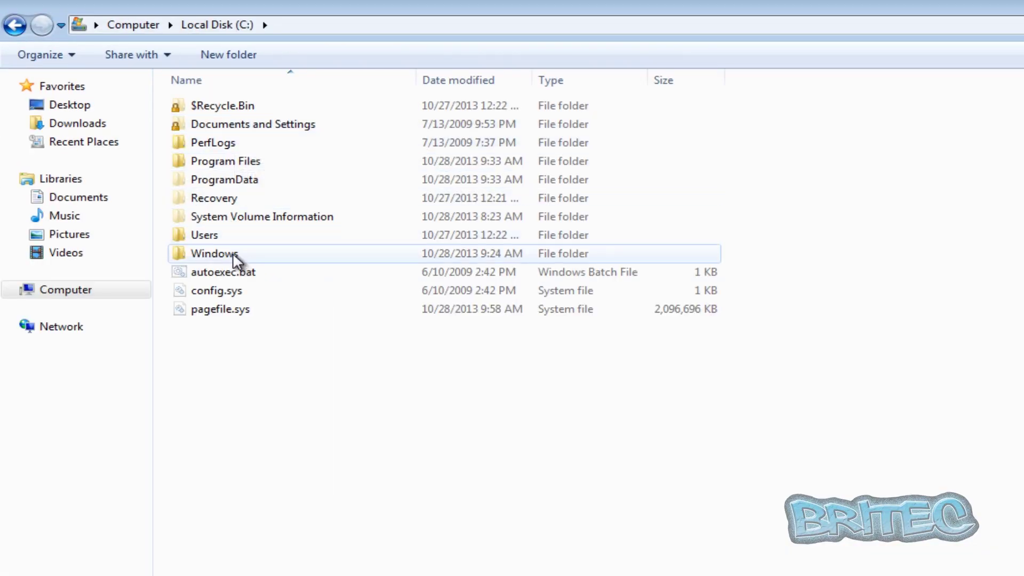
pyautogui.doubleClick(226, 237)
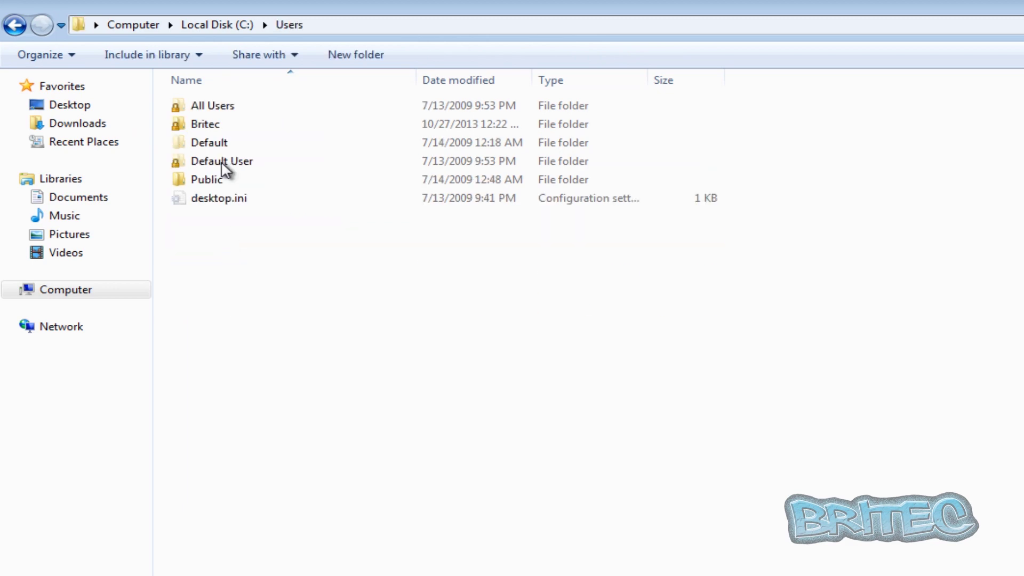
pyautogui.doubleClick(212, 123)
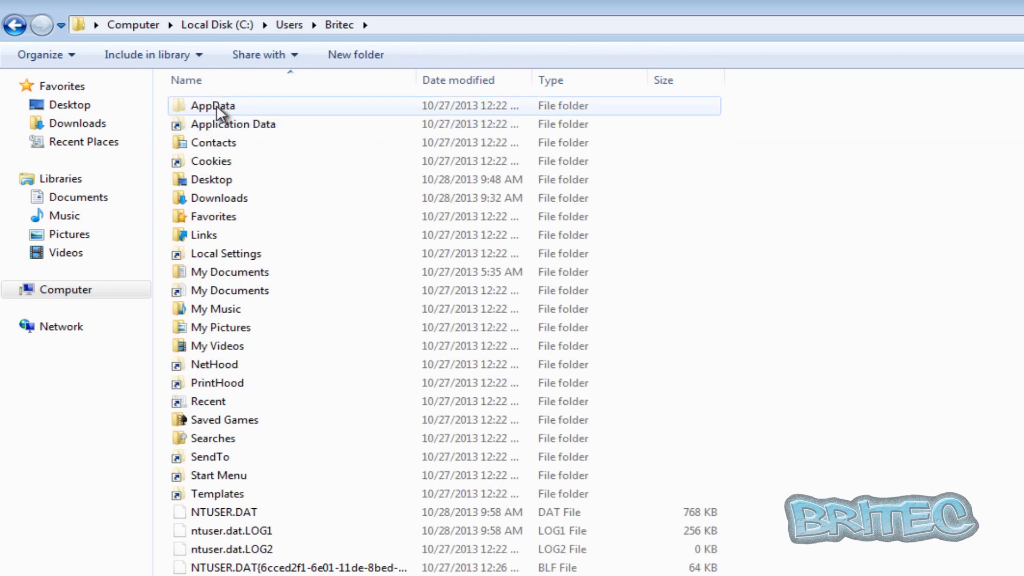
pyautogui.doubleClick(216, 106)
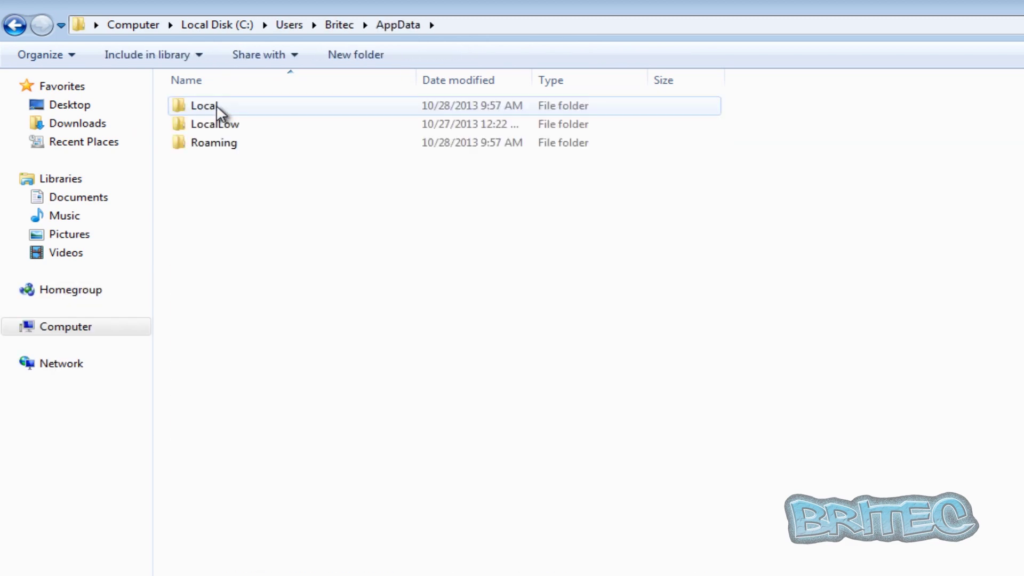
pyautogui.doubleClick(208, 142)
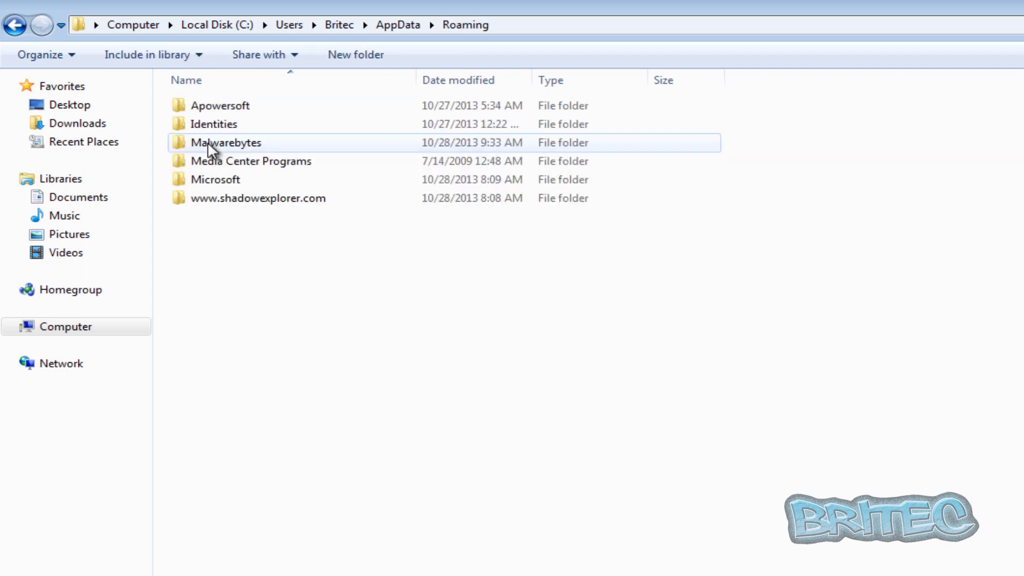
# - Delete the vir file from the AppData\Local folder, confirming the deletion
pyautogui.click(16, 25)
pyautogui.doubleClick(216, 105)
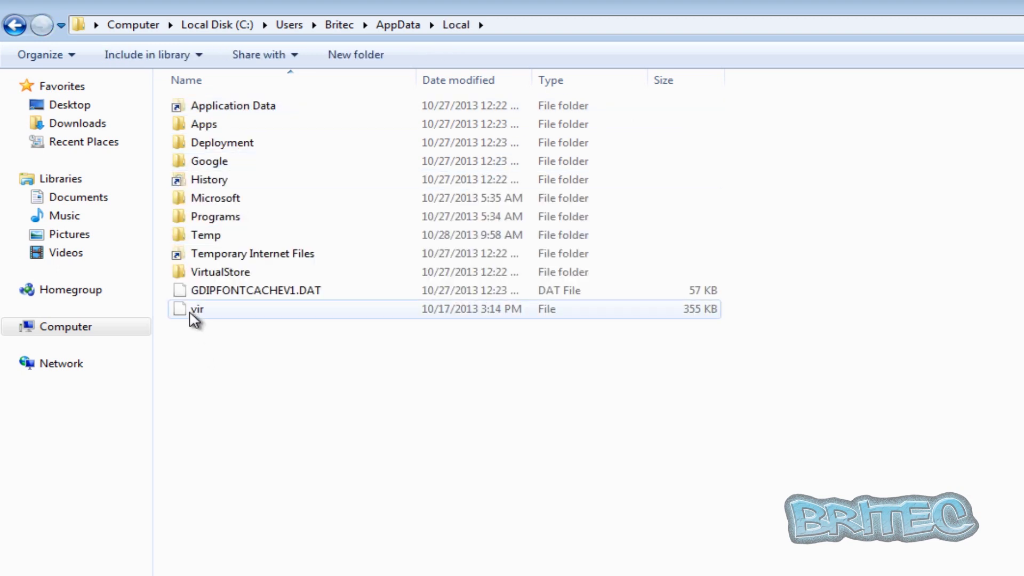
pyautogui.click(193, 309)
pyautogui.rightClick(192, 309)
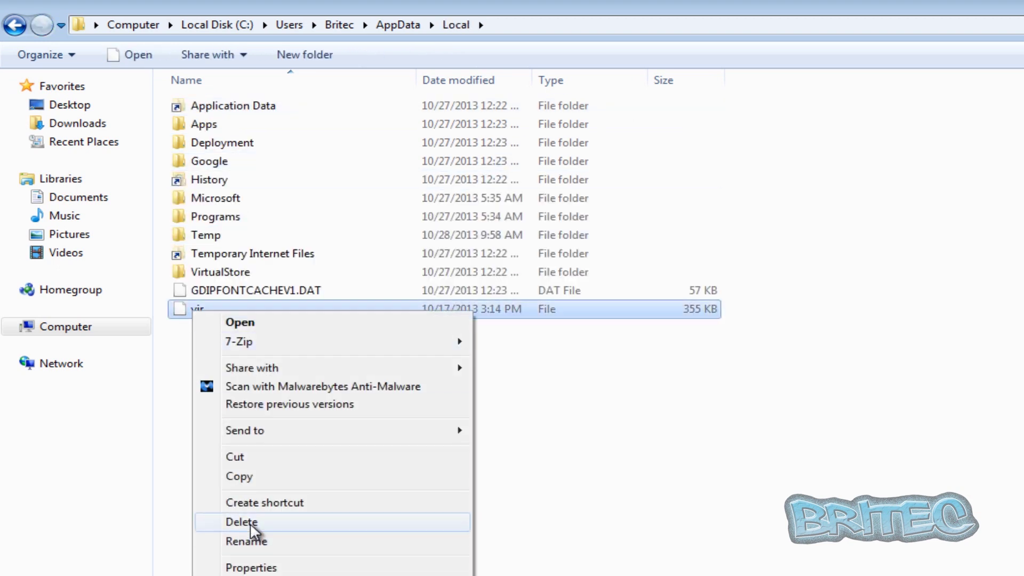
pyautogui.click(252, 524)
pyautogui.click(887, 470)
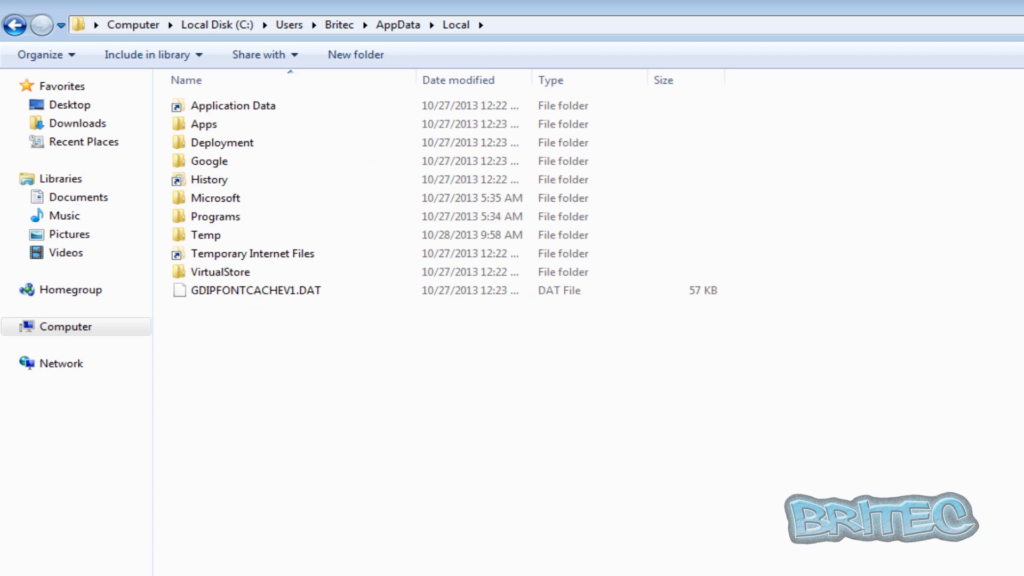
# - Set the folder view options to hide protected operating system files and apply the change
pyautogui.click(68, 56)
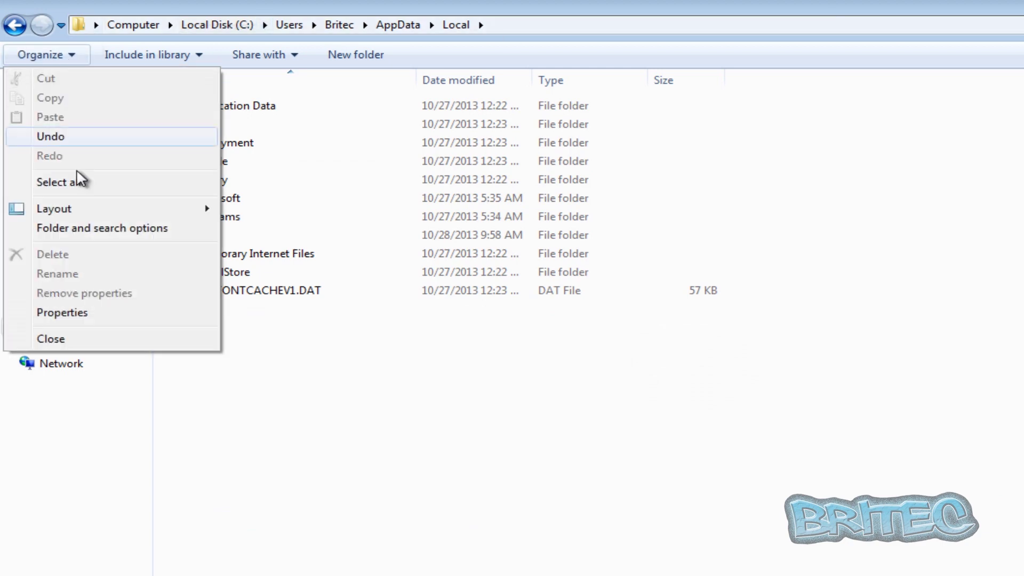
pyautogui.click(78, 228)
pyautogui.click(94, 98)
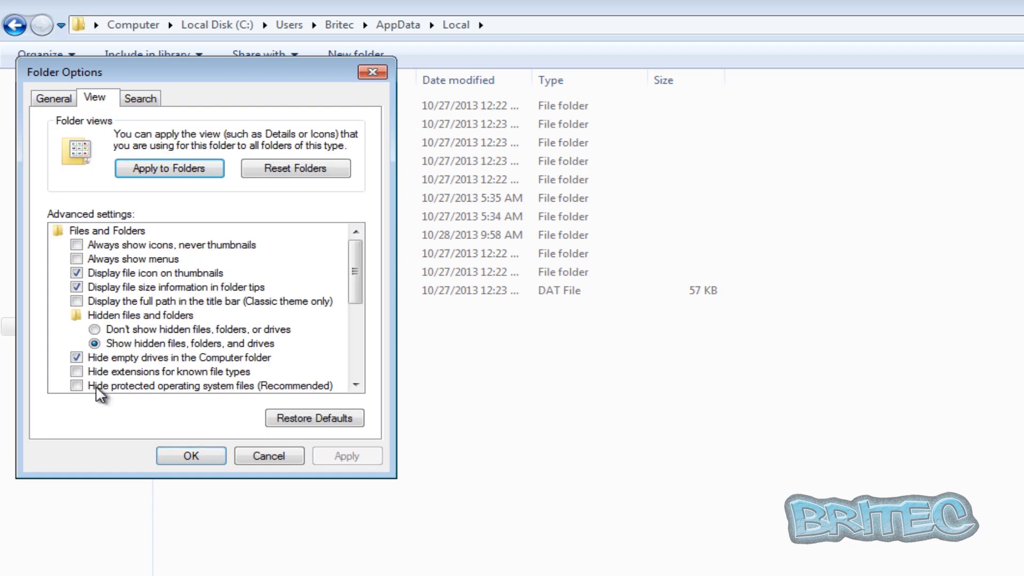
pyautogui.click(77, 384)
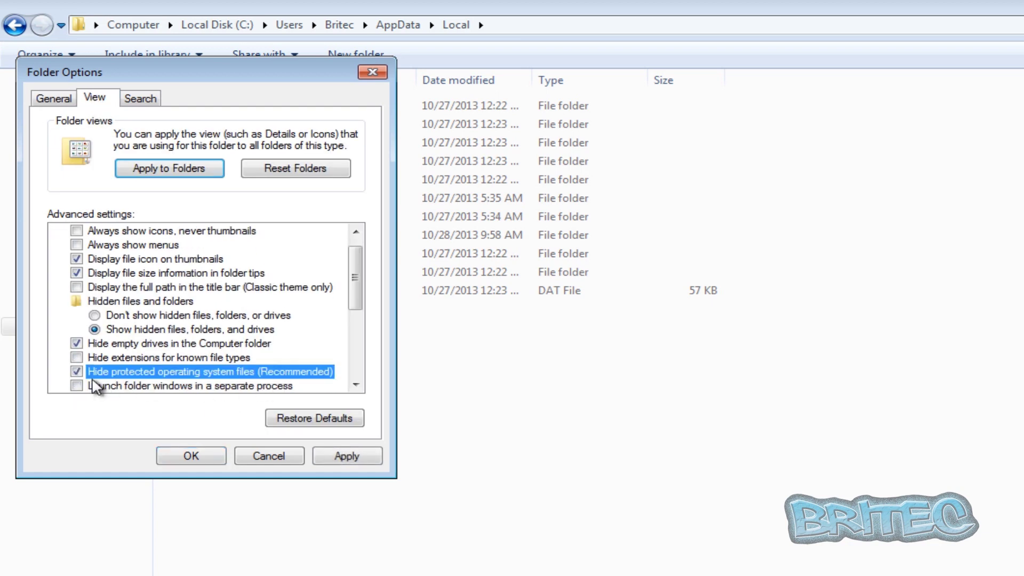
pyautogui.click(191, 456)
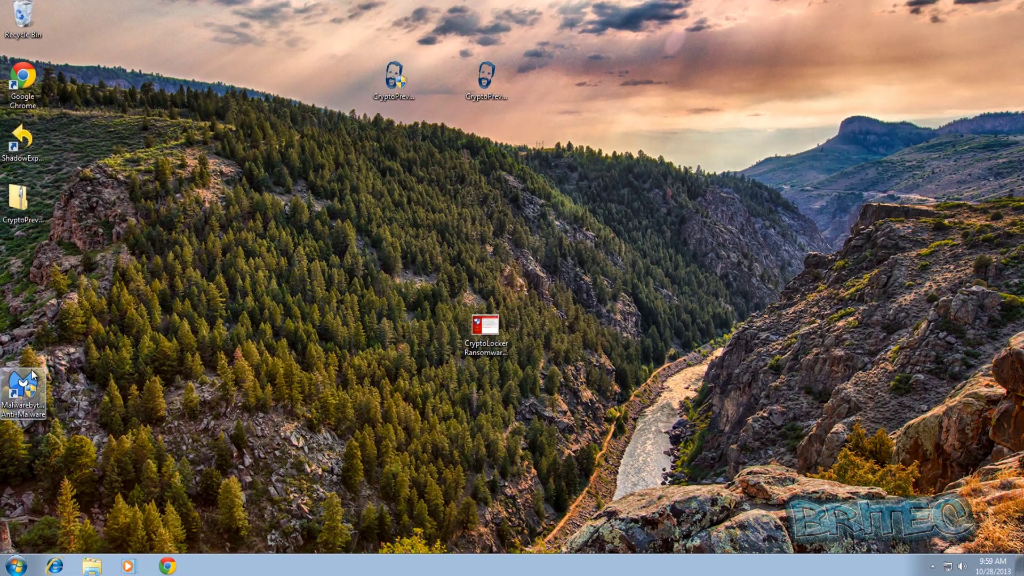
# - Launch Malwarebytes Anti-Malware from the desktop and allow it to make changes to the computer
pyautogui.click(22, 382)
pyautogui.doubleClick(22, 382)
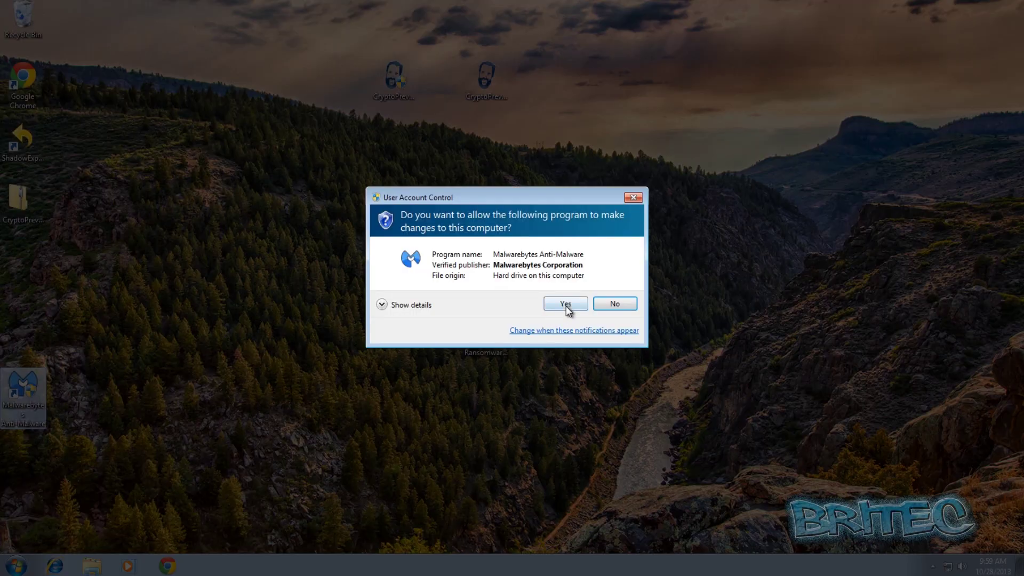
pyautogui.click(566, 306)
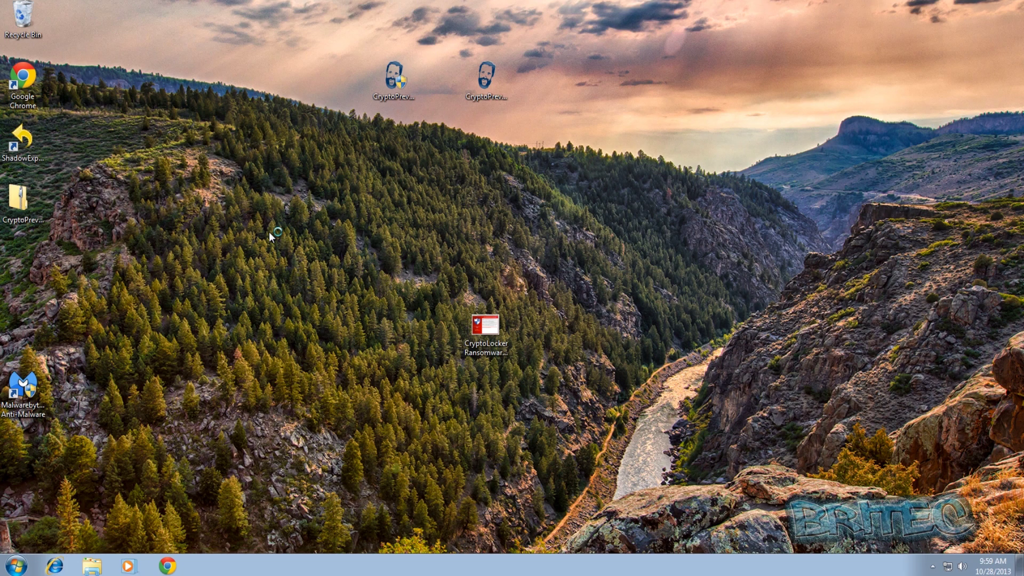
# - Empty the Recycle Bin, confirming the permanent deletion of its contents
pyautogui.rightClick(16, 18)
pyautogui.click(38, 40)
pyautogui.click(553, 288)
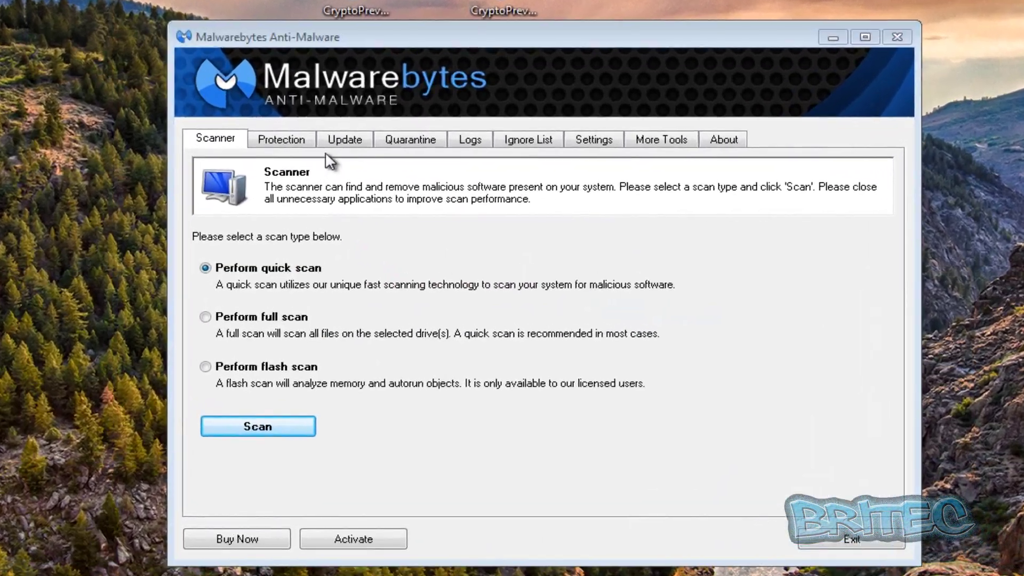
# - Check for Malwarebytes software and database updates, dismiss the update notice and return to the scan type selection
pyautogui.click(345, 137)
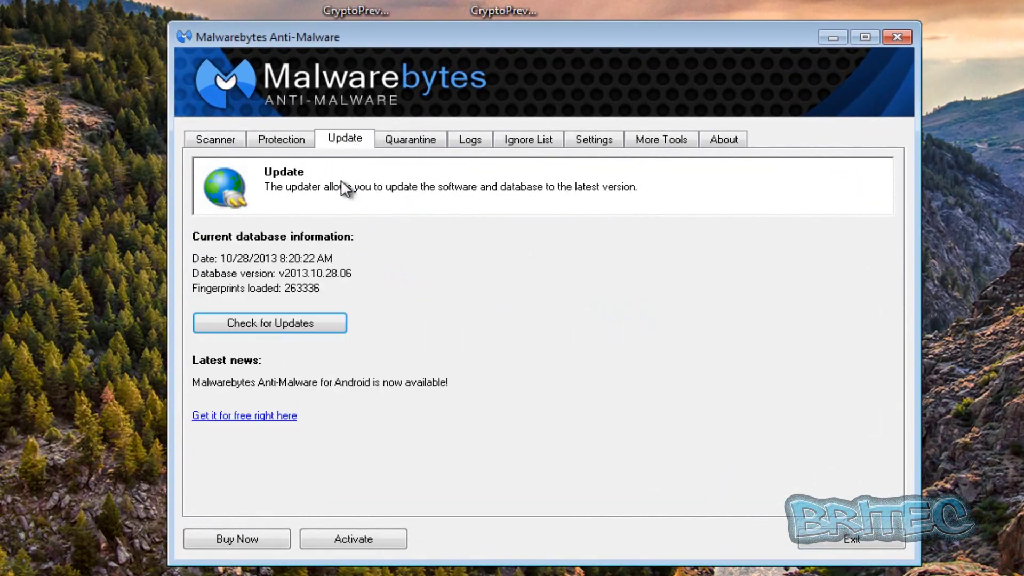
pyautogui.click(308, 322)
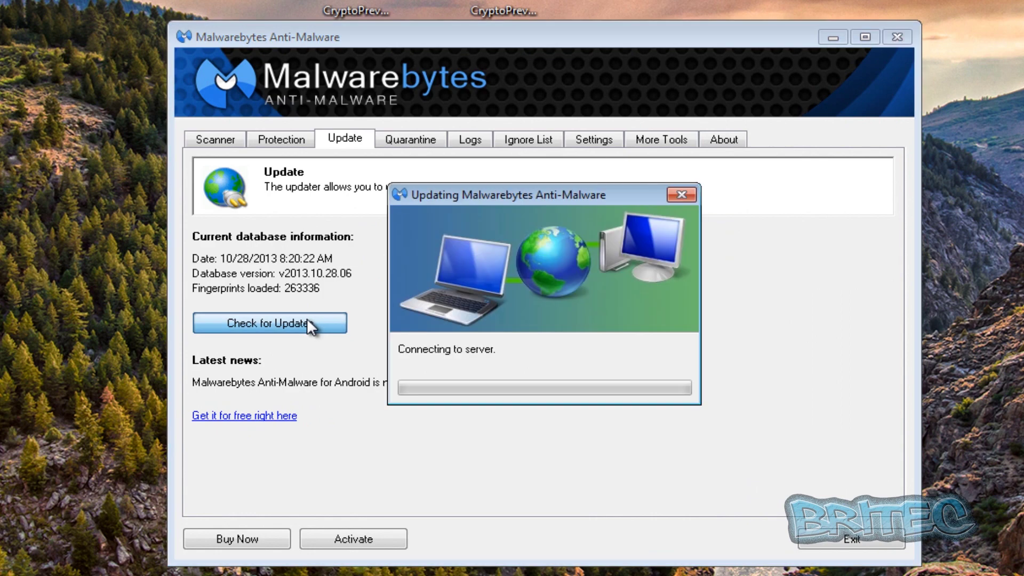
pyautogui.click(638, 352)
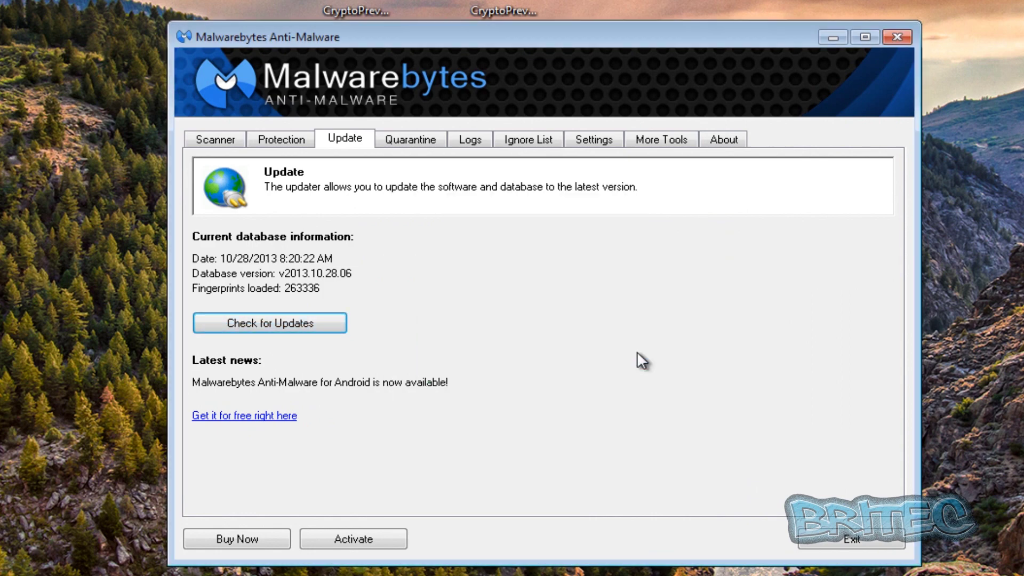
pyautogui.click(200, 139)
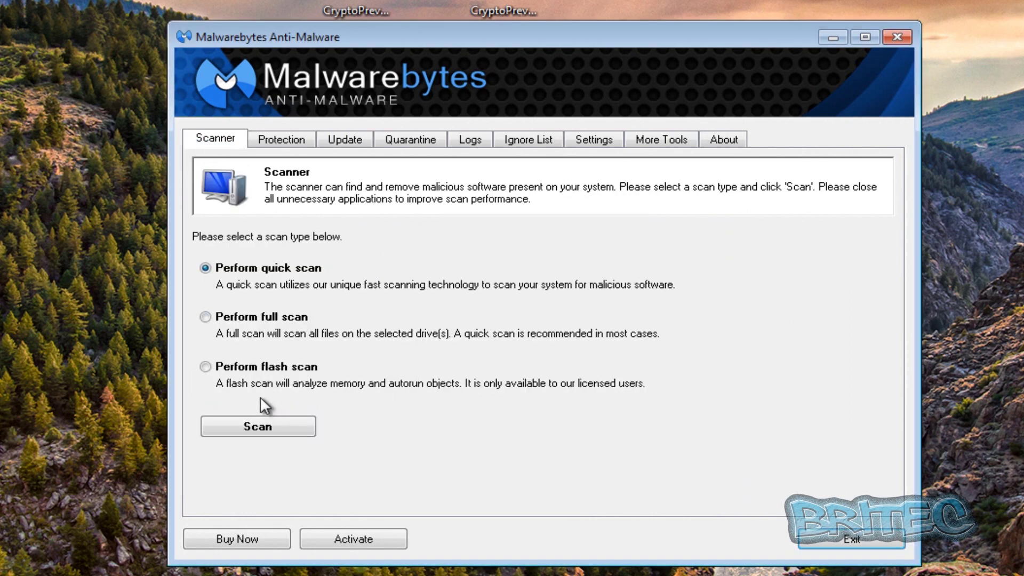
# - Run a Malwarebytes quick scan and show its results, widening the Item column to read the full registry path
pyautogui.click(251, 428)
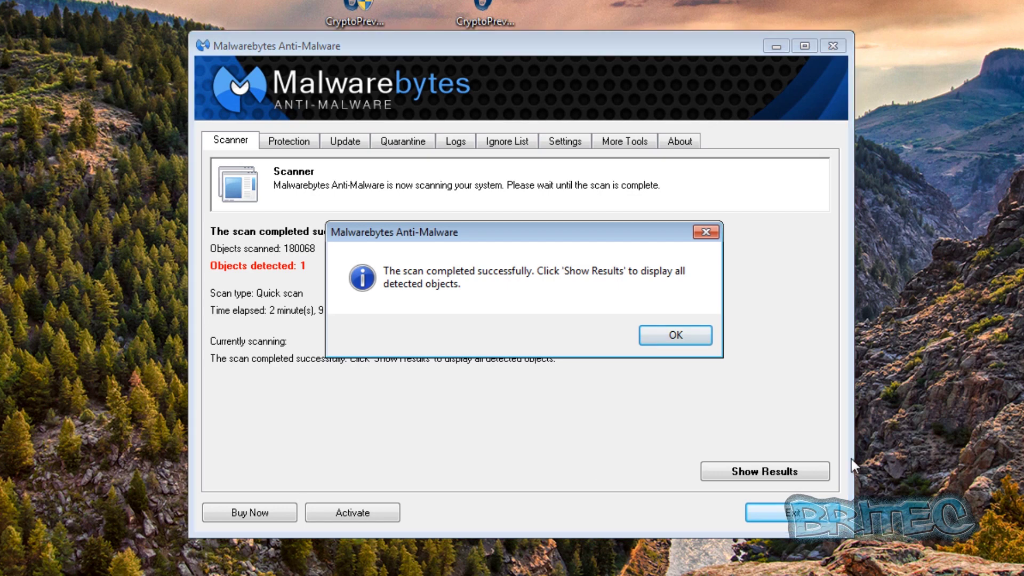
pyautogui.click(692, 335)
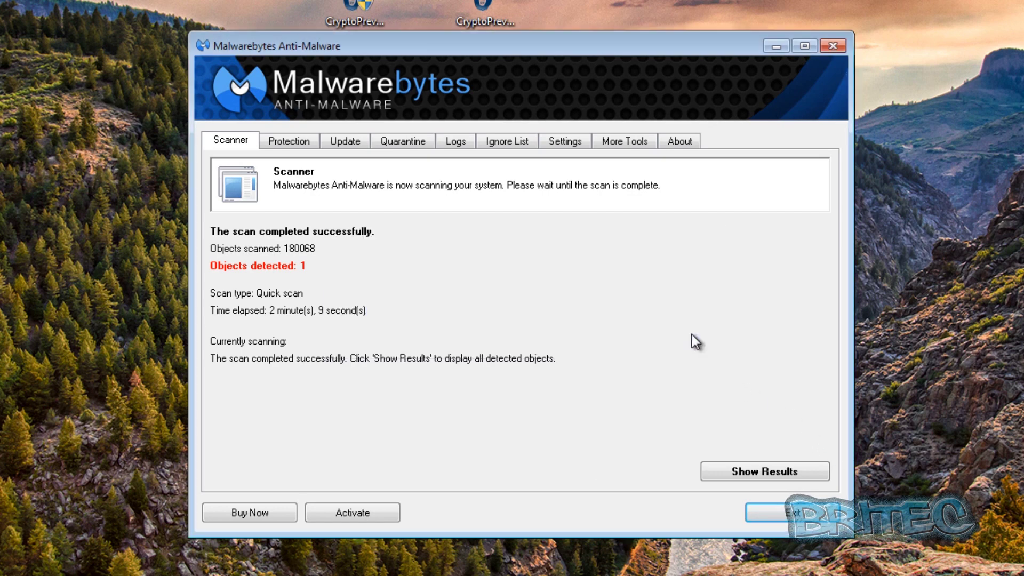
pyautogui.click(778, 472)
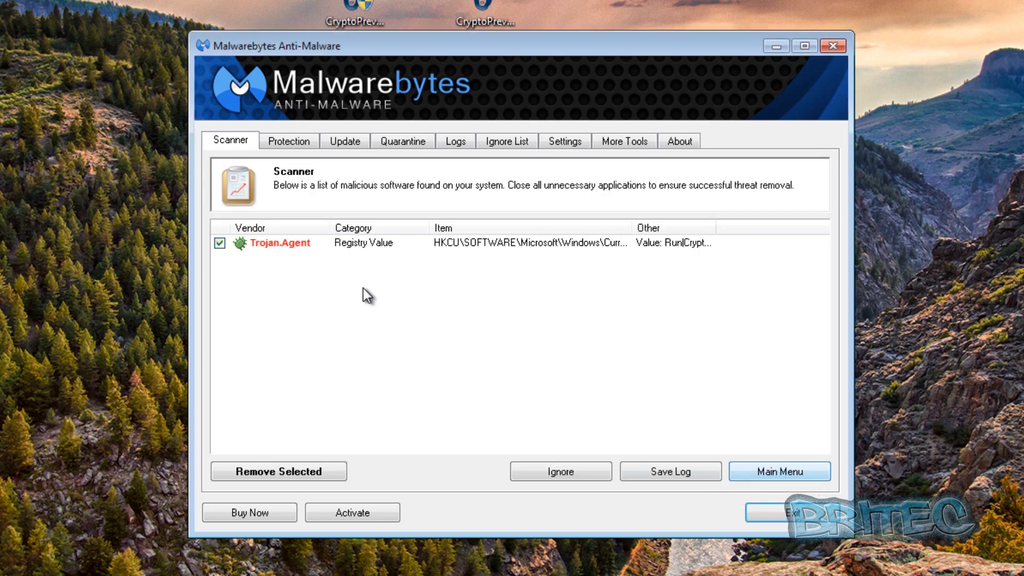
pyautogui.moveTo(633, 226); pyautogui.dragTo(768, 227)
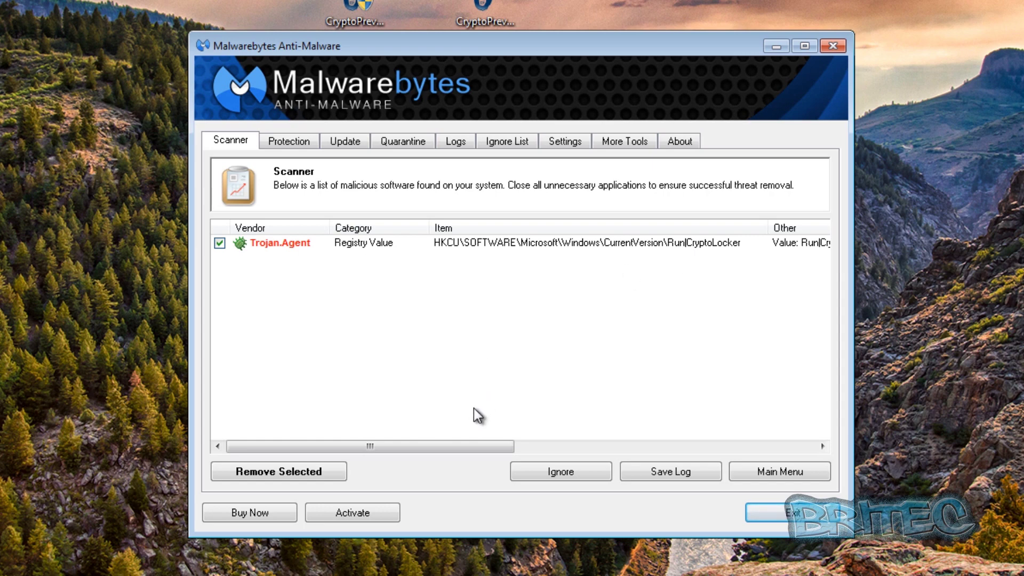
# - Remove the detected Trojan.Agent registry value, decline the immediate restart and close Malwarebytes
pyautogui.click(290, 470)
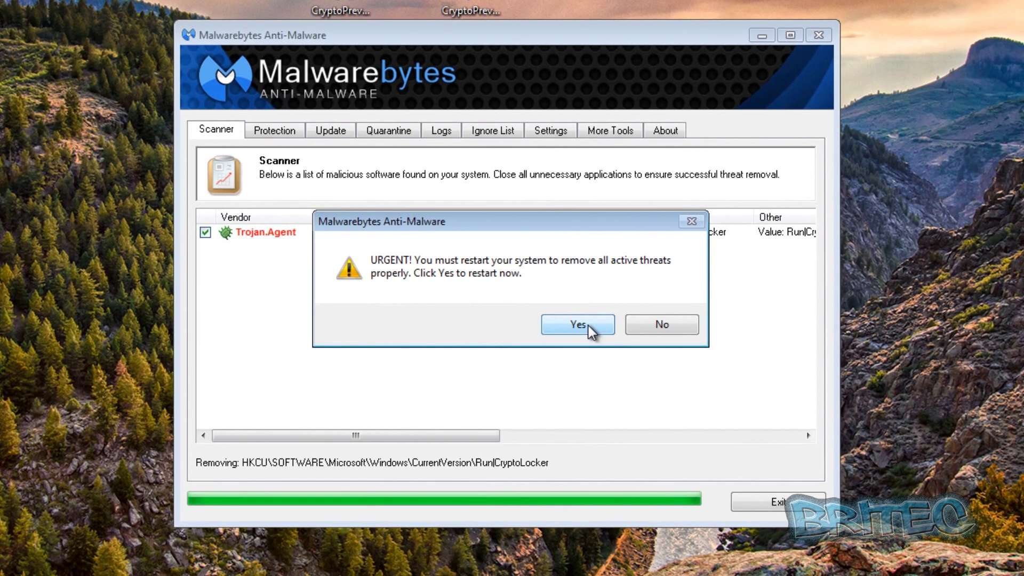
pyautogui.click(658, 327)
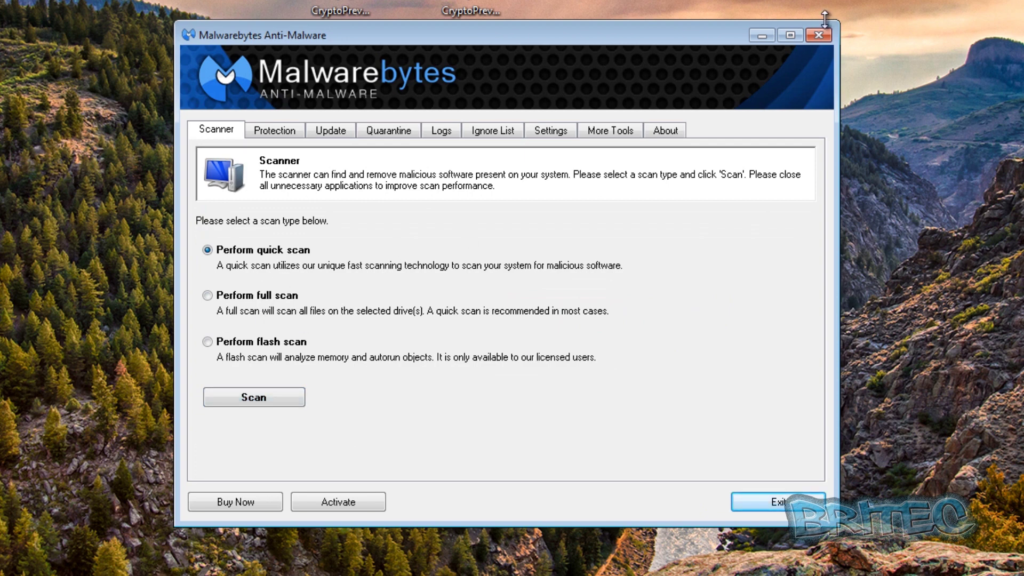
pyautogui.click(817, 34)
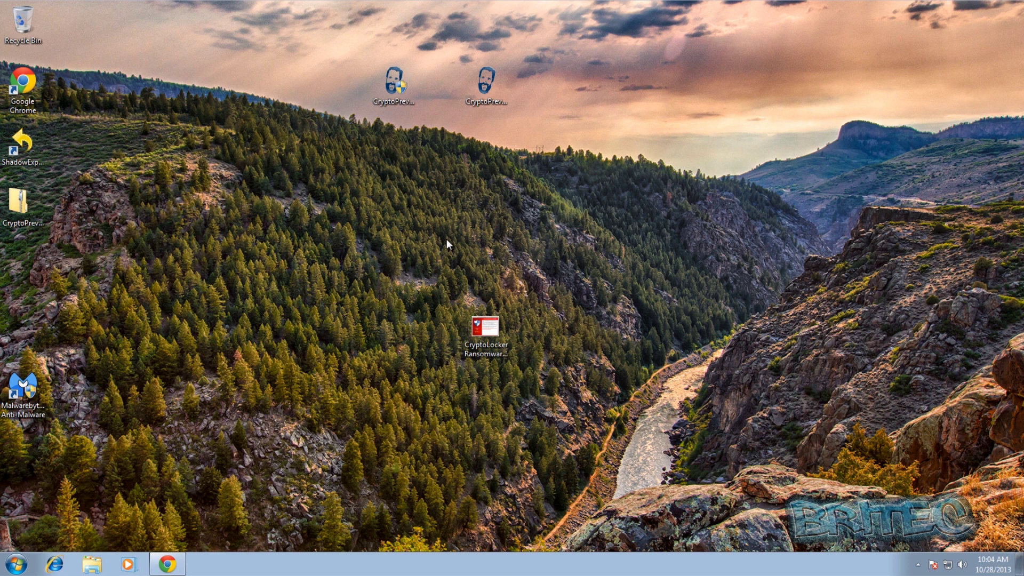
# - View the ShadowExplorer downloads page, then examine drive C's folders and available shadow copy dates in ShadowExplorer before closing it
pyautogui.click(172, 562)
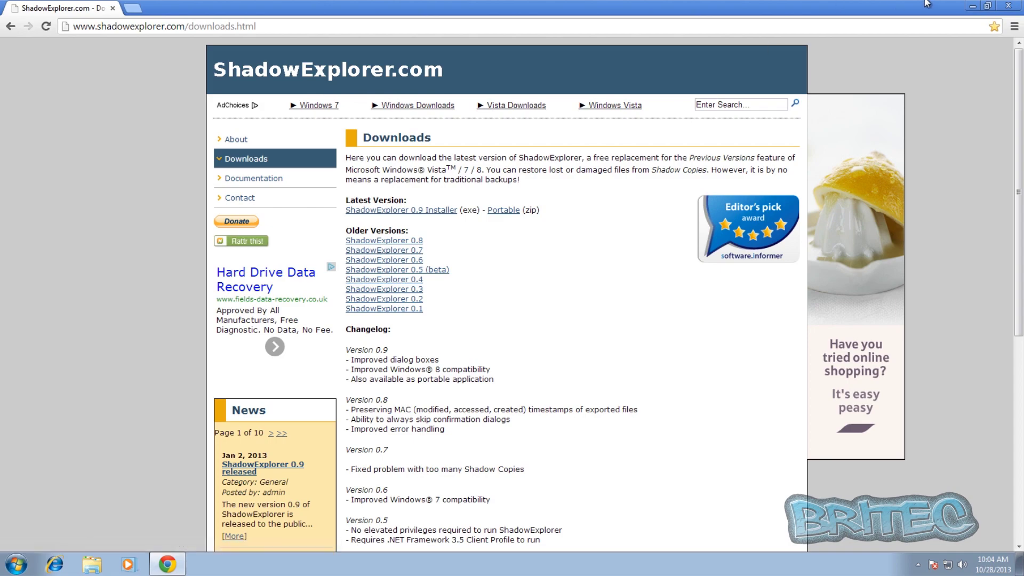
pyautogui.click(972, 6)
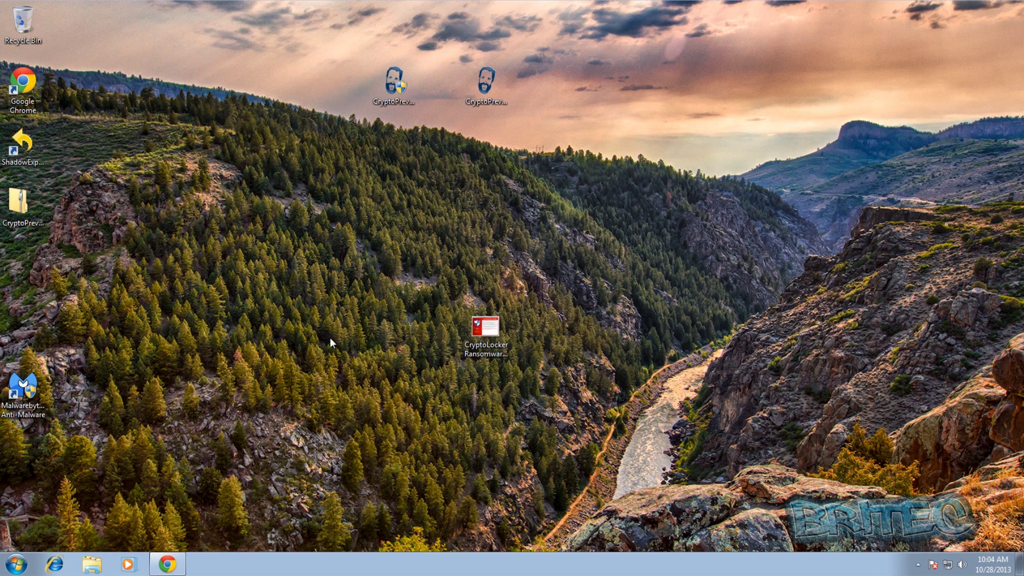
pyautogui.doubleClick(24, 148)
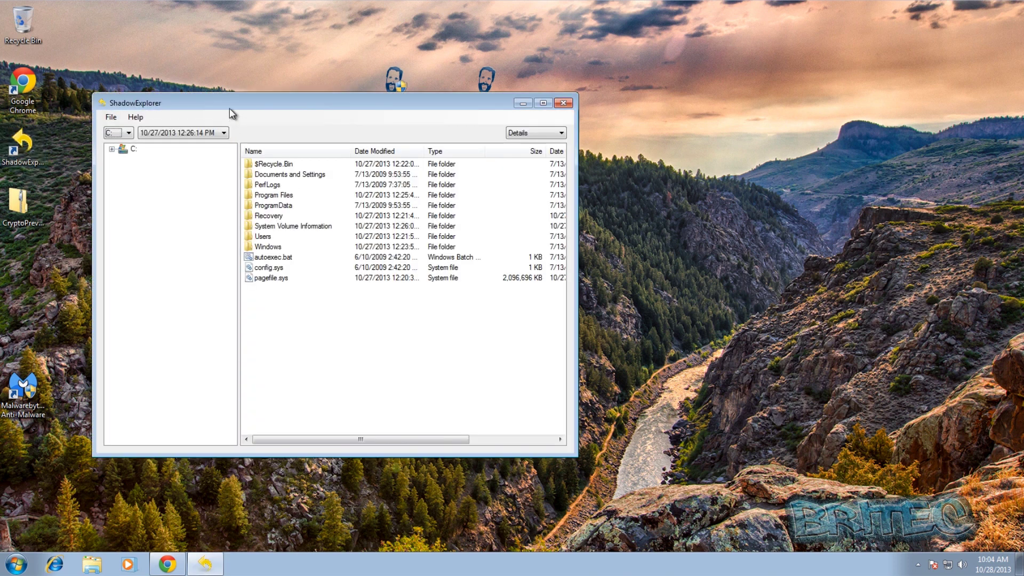
pyautogui.moveTo(229, 107); pyautogui.dragTo(275, 117)
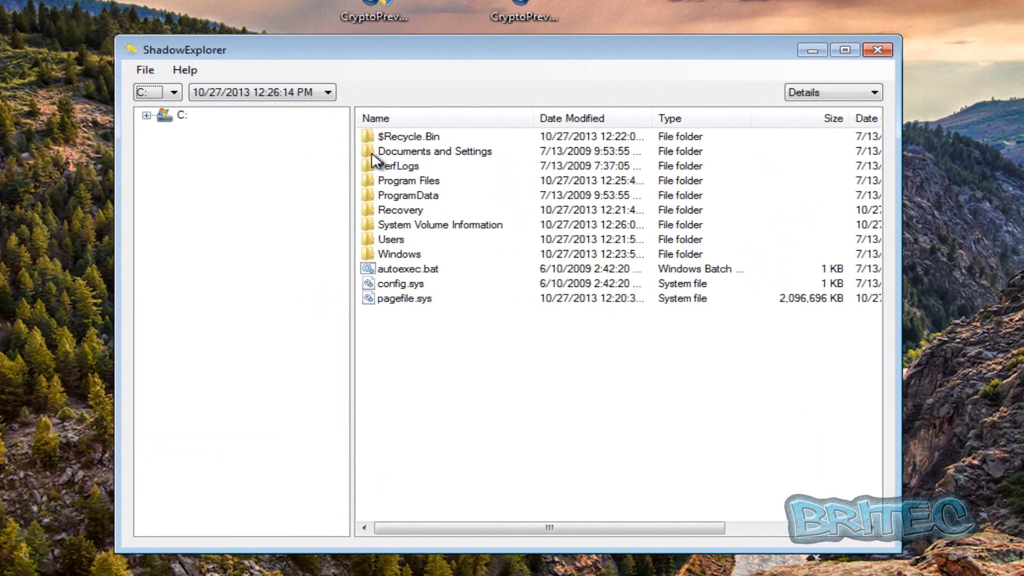
pyautogui.click(146, 115)
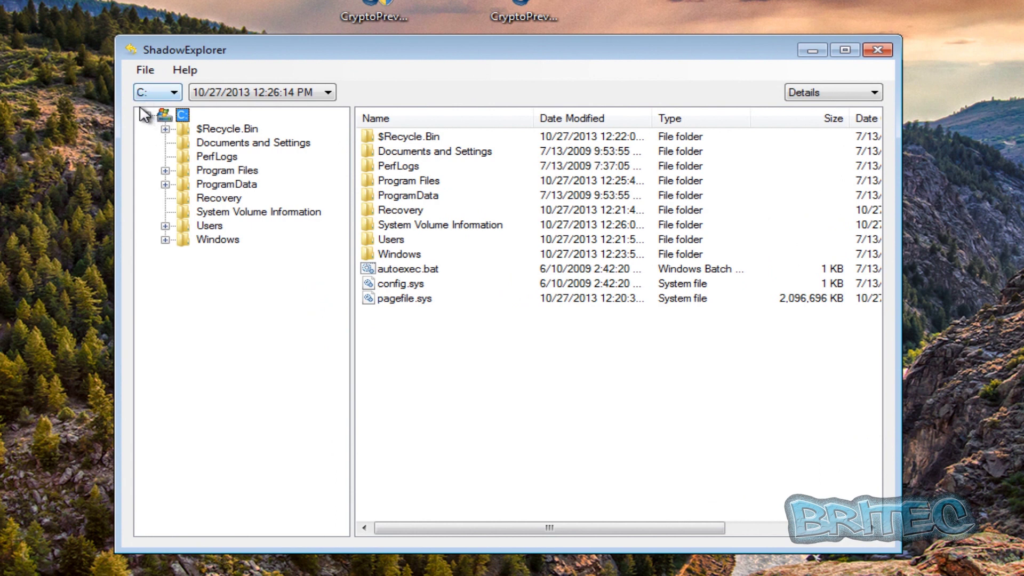
pyautogui.click(328, 92)
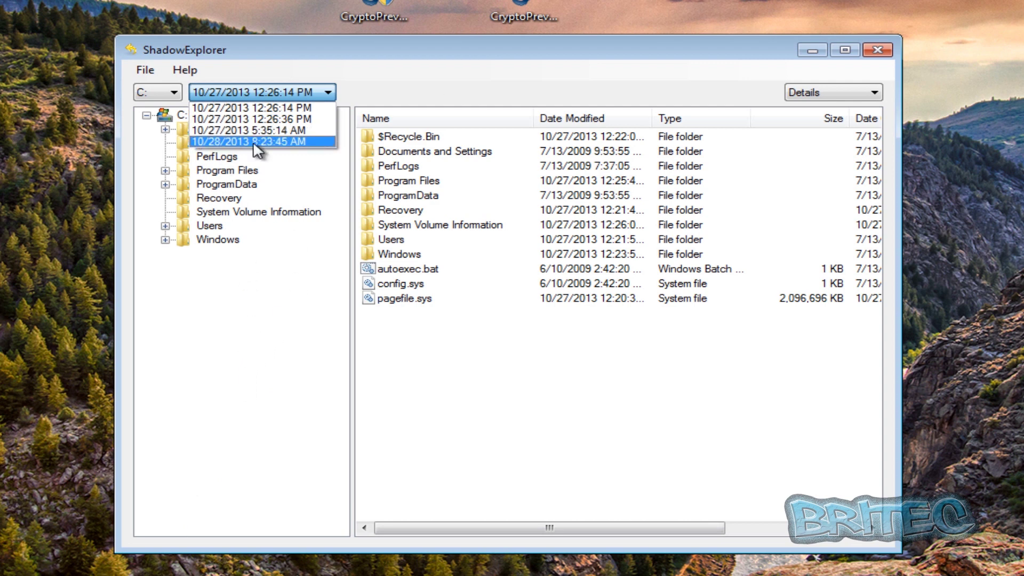
pyautogui.click(397, 95)
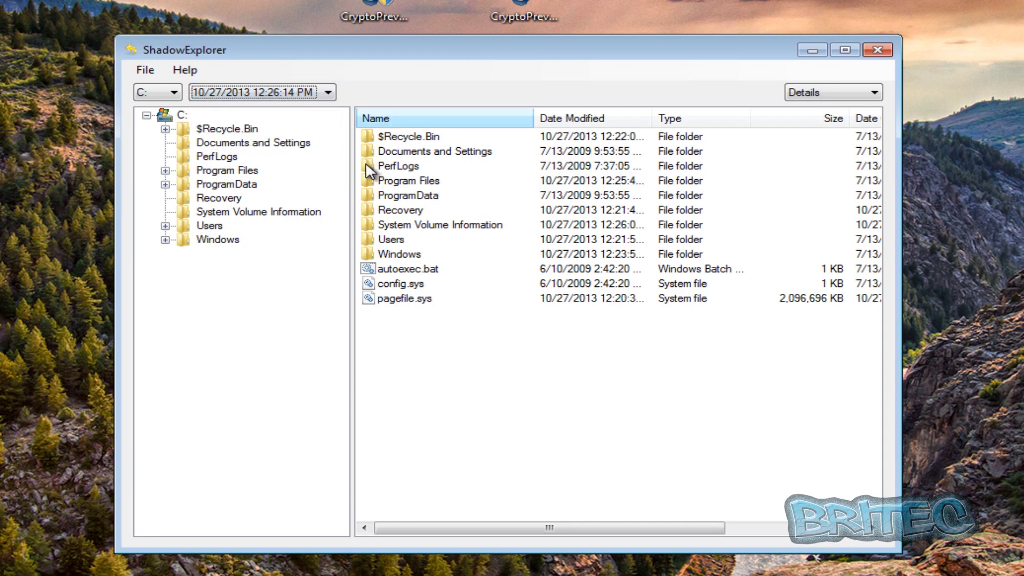
pyautogui.click(877, 49)
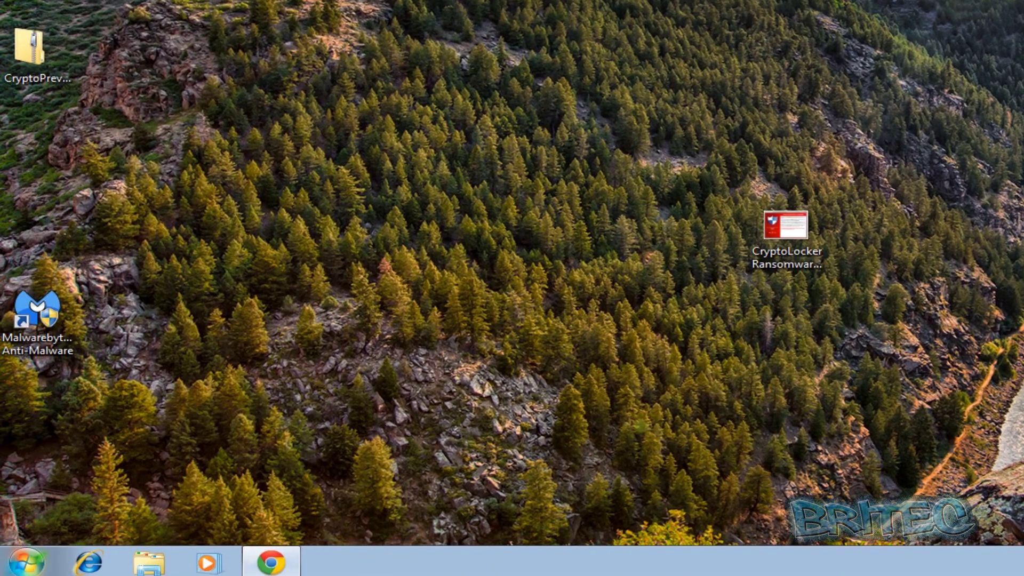
# - Open the user profile folder and show the previous versions of its Downloads folder
pyautogui.click(25, 561)
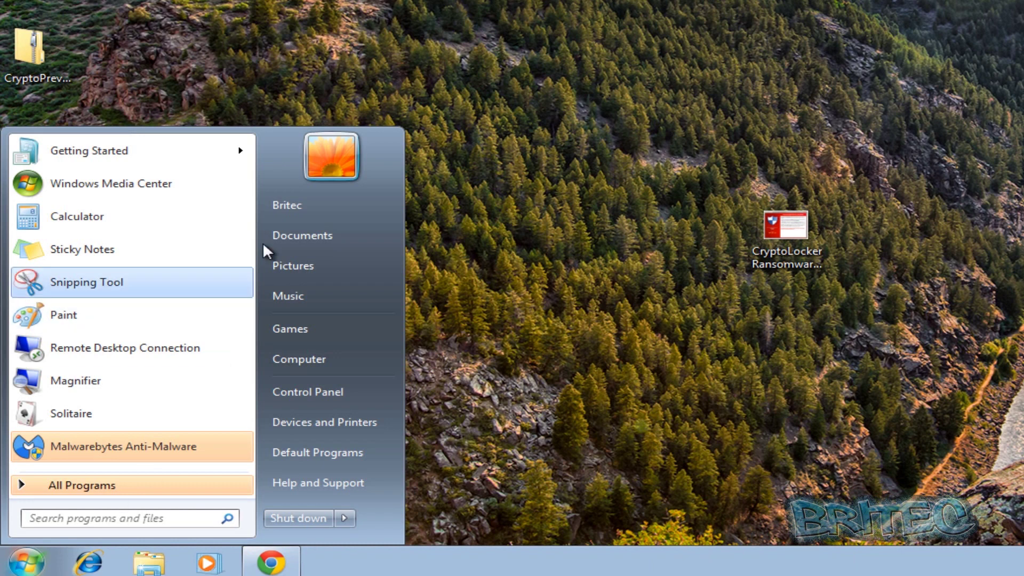
pyautogui.click(315, 204)
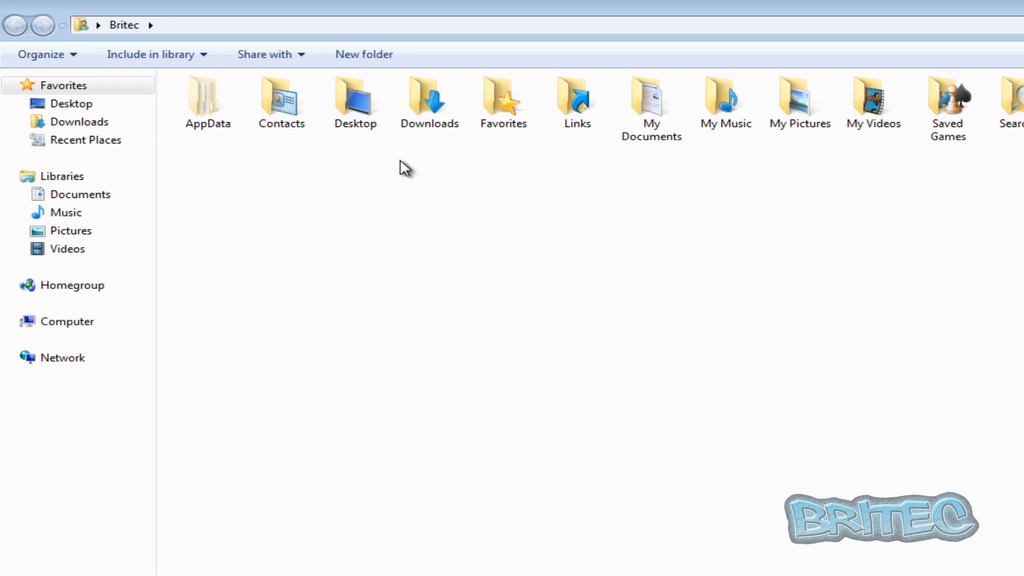
pyautogui.rightClick(417, 114)
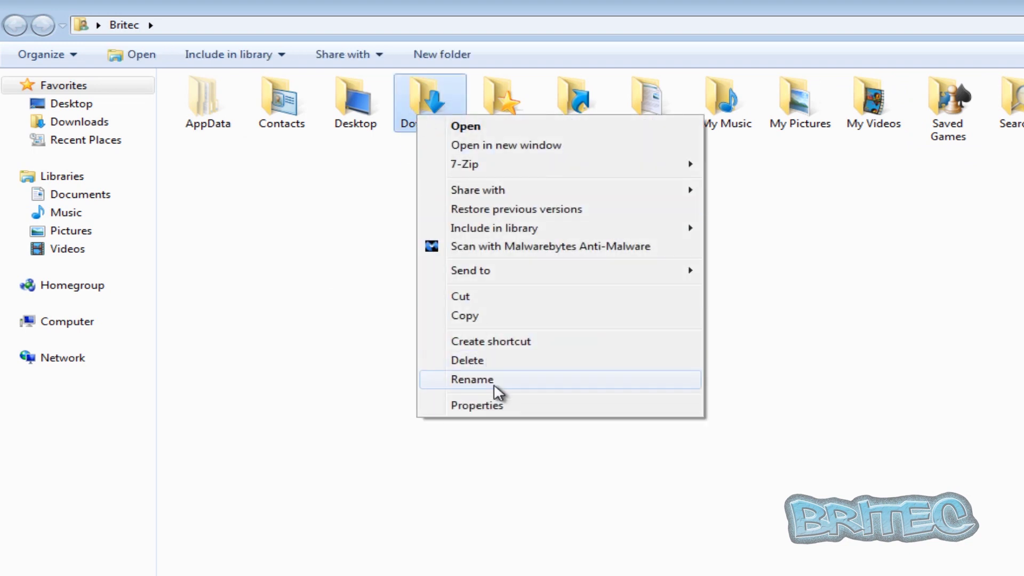
pyautogui.click(497, 407)
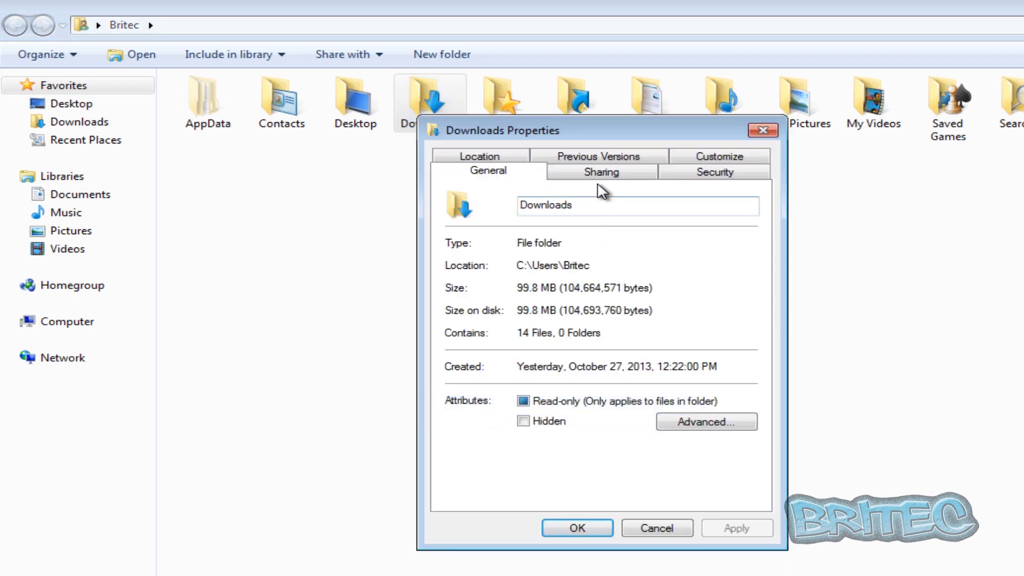
pyautogui.click(578, 156)
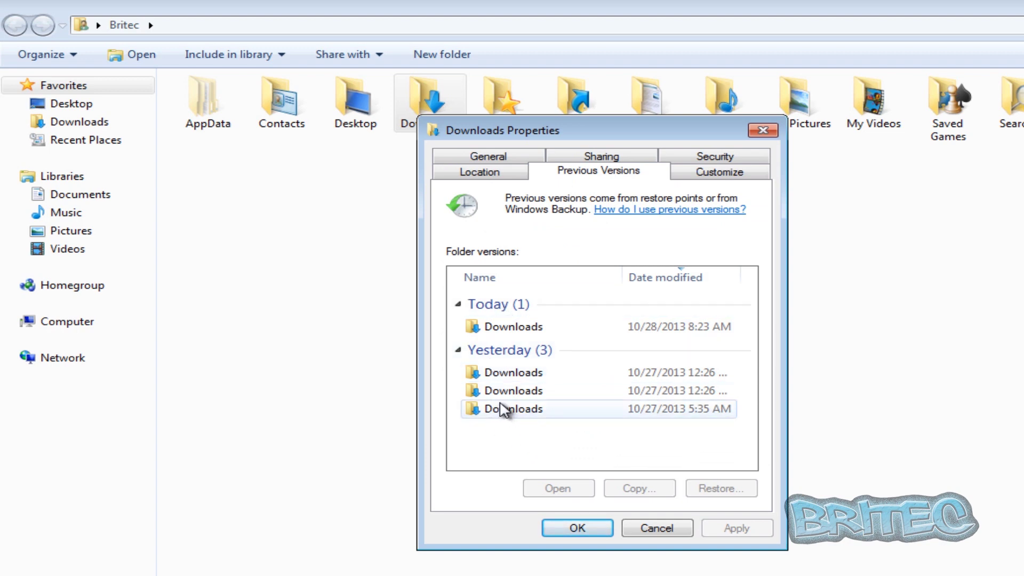
# - Open the 10/27/2013 5:35 AM version of the Downloads folder to view its files, then close it and the folder properties
pyautogui.moveTo(504, 414)
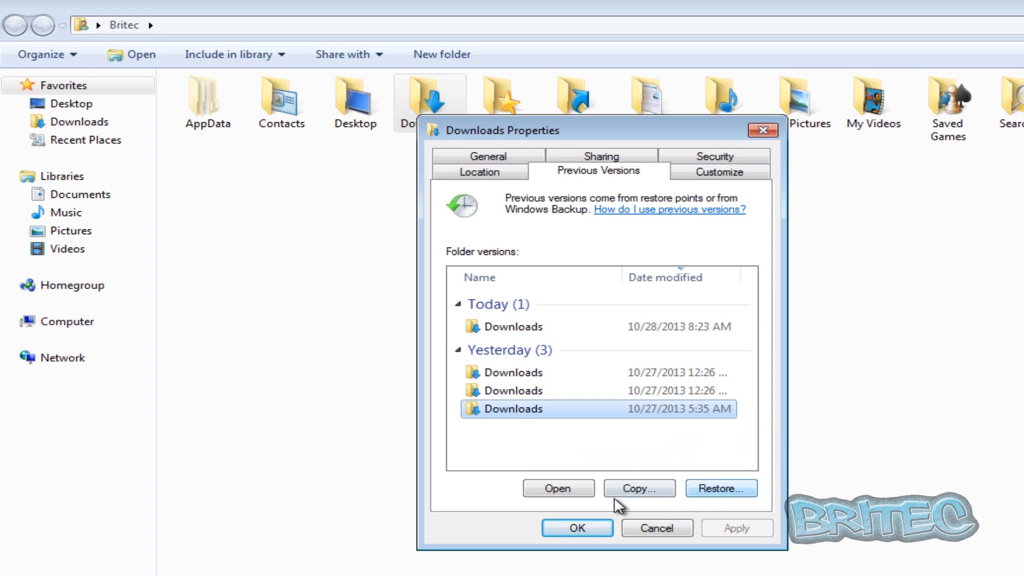
pyautogui.click(552, 489)
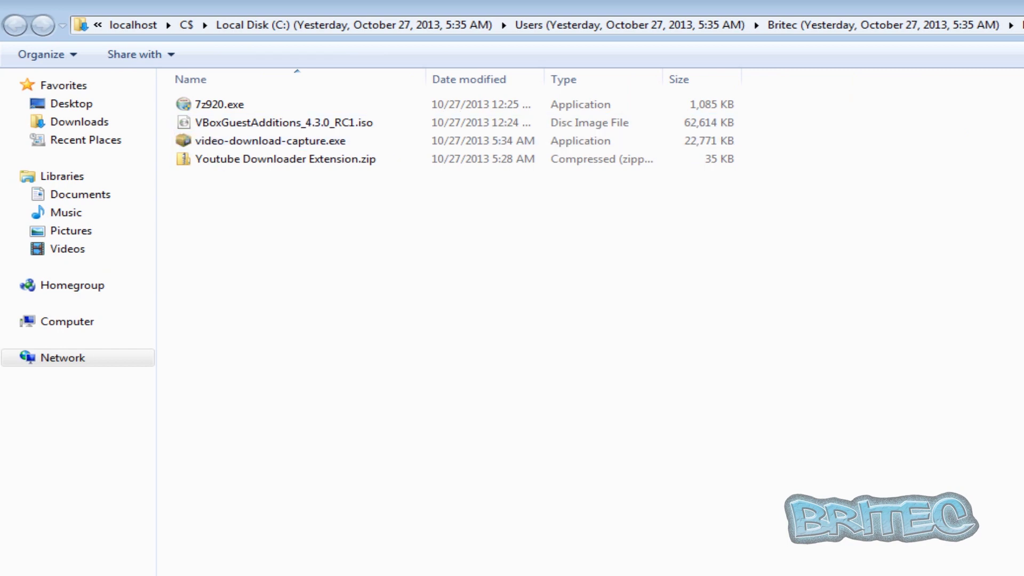
pyautogui.hotkey('alt', 'F4')
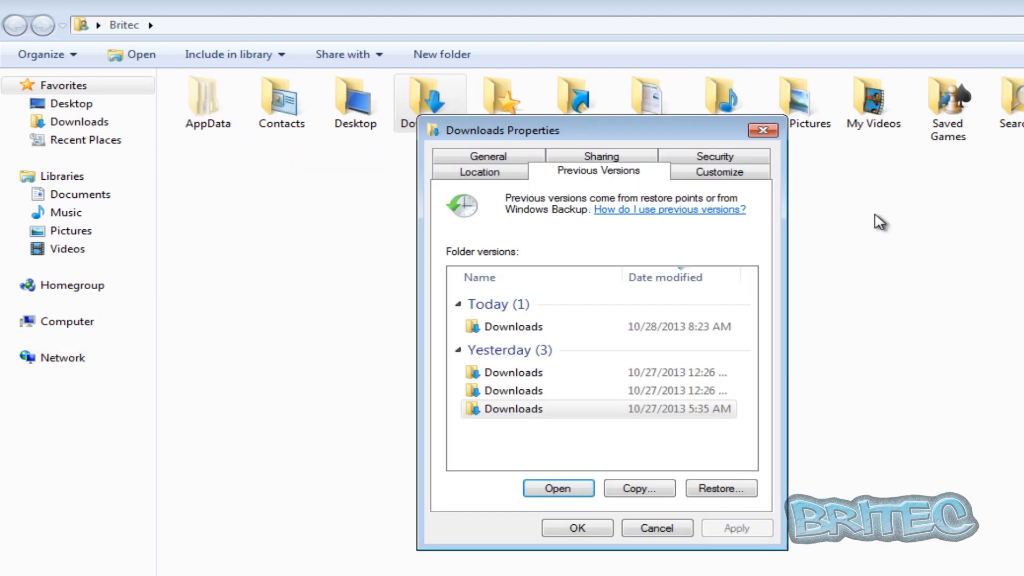
pyautogui.click(766, 137)
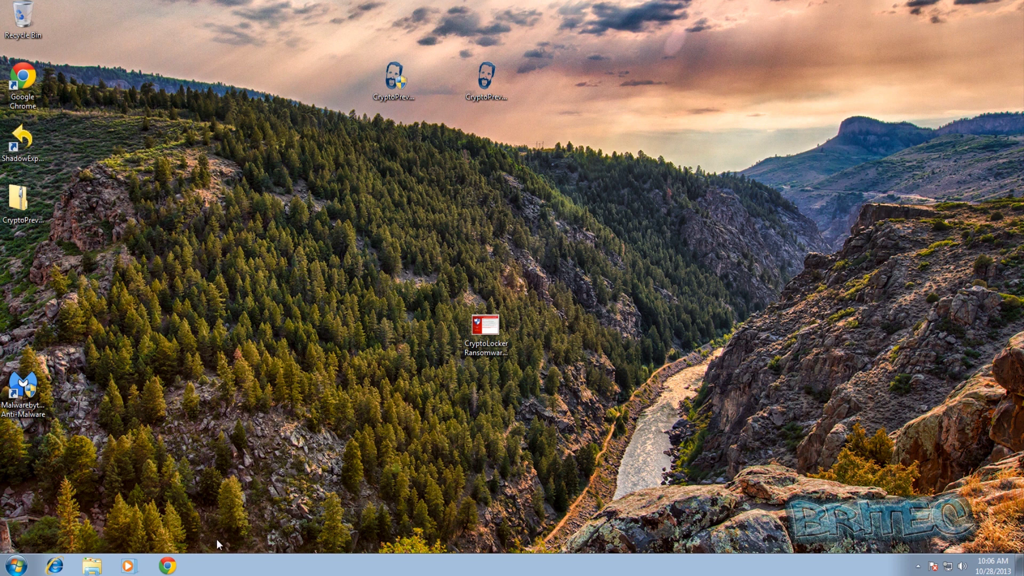
# - Open the bookmarked CryptoPrevent page in Chrome, locate its portable and installer downloads, and minimize the browser
pyautogui.click(167, 565)
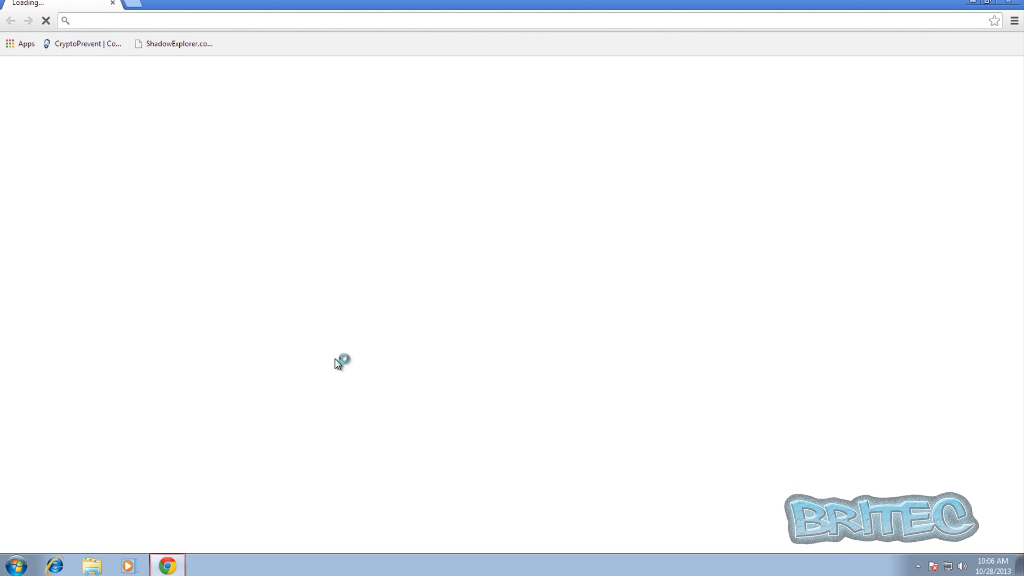
pyautogui.click(76, 47)
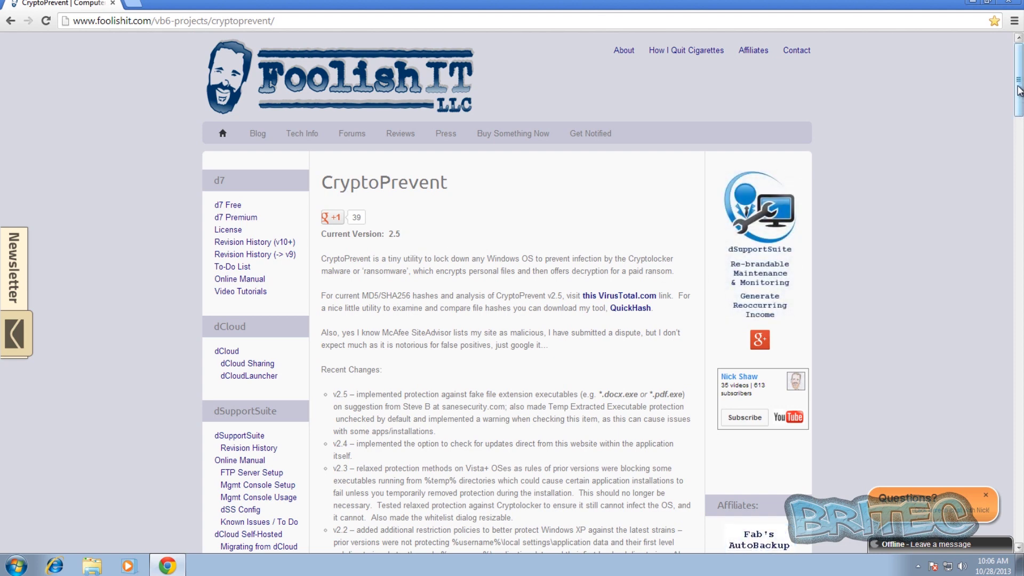
pyautogui.moveTo(1019, 91); pyautogui.dragTo(1021, 447)
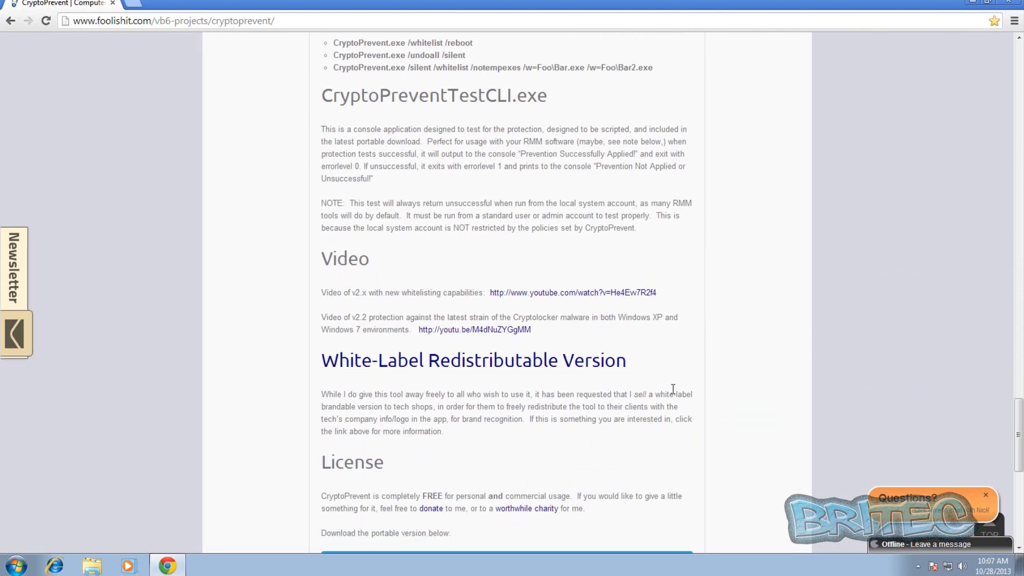
pyautogui.scroll(-3, 673, 388)
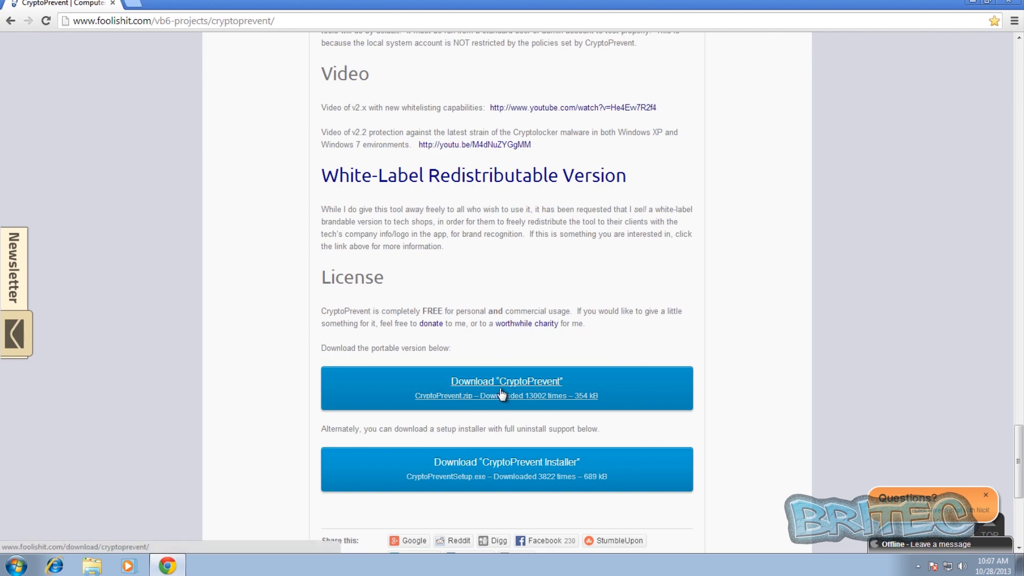
pyautogui.moveTo(1022, 480); pyautogui.dragTo(1021, 54)
pyautogui.click(972, 2)
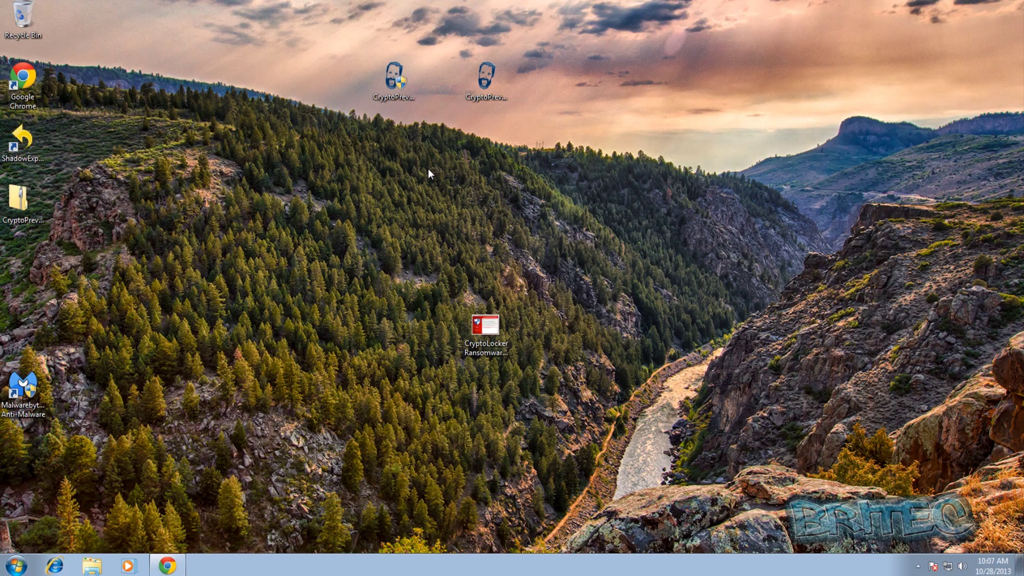
# - Launch CryptoPrevent from the desktop, allow it to make changes to the computer and dismiss its About notice
pyautogui.doubleClick(393, 83)
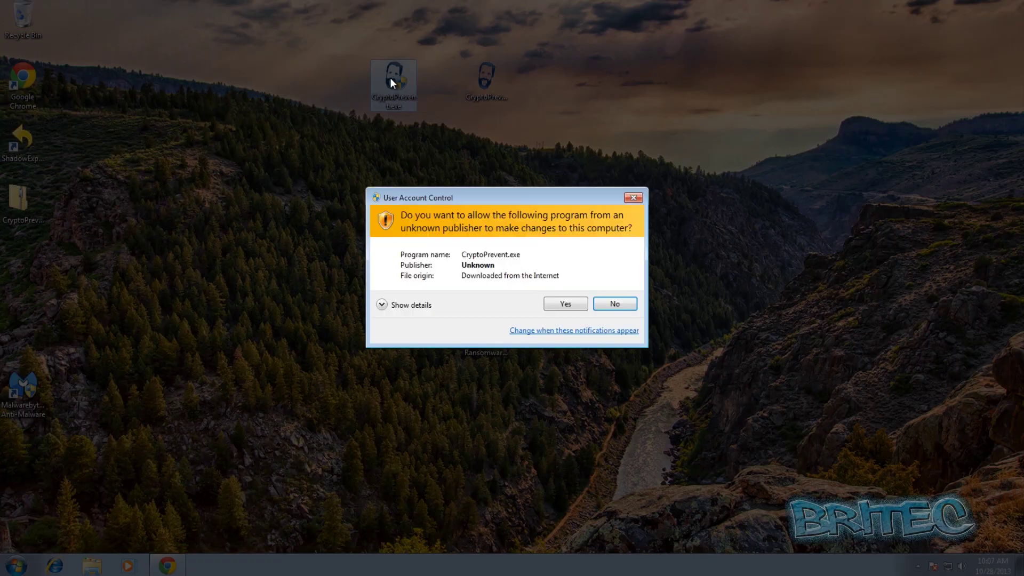
pyautogui.click(558, 309)
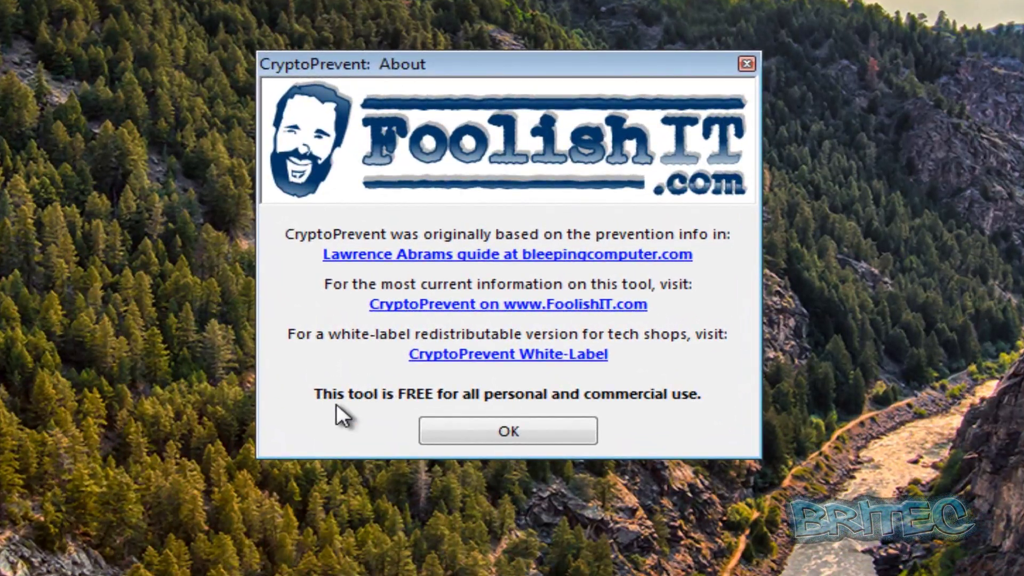
pyautogui.click(507, 441)
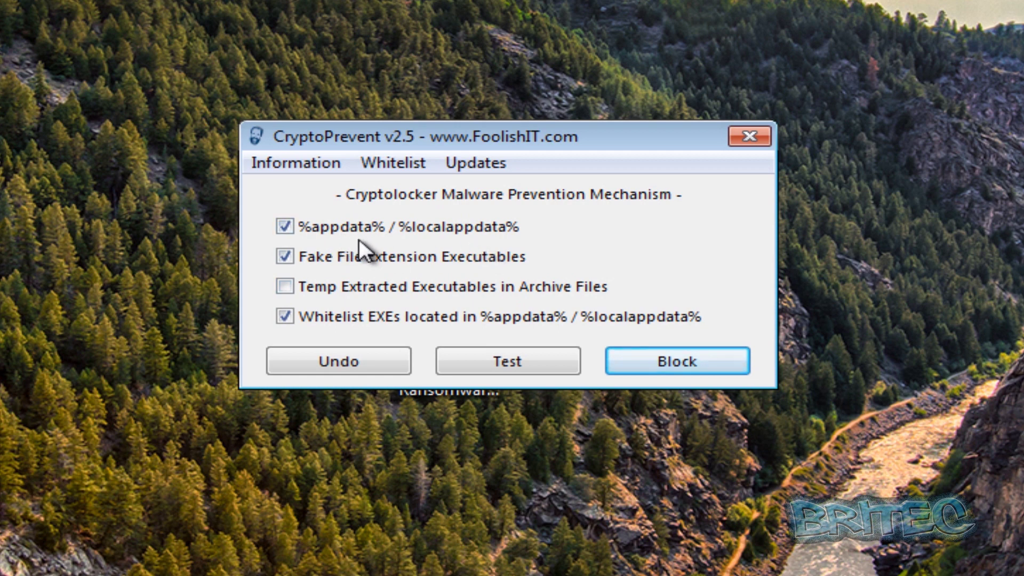
# - Open CryptoPrevent's whitelist options, paste CryptoPreventTestCLI.exe into the Roaming folder and whitelist that executable
pyautogui.moveTo(338, 320)
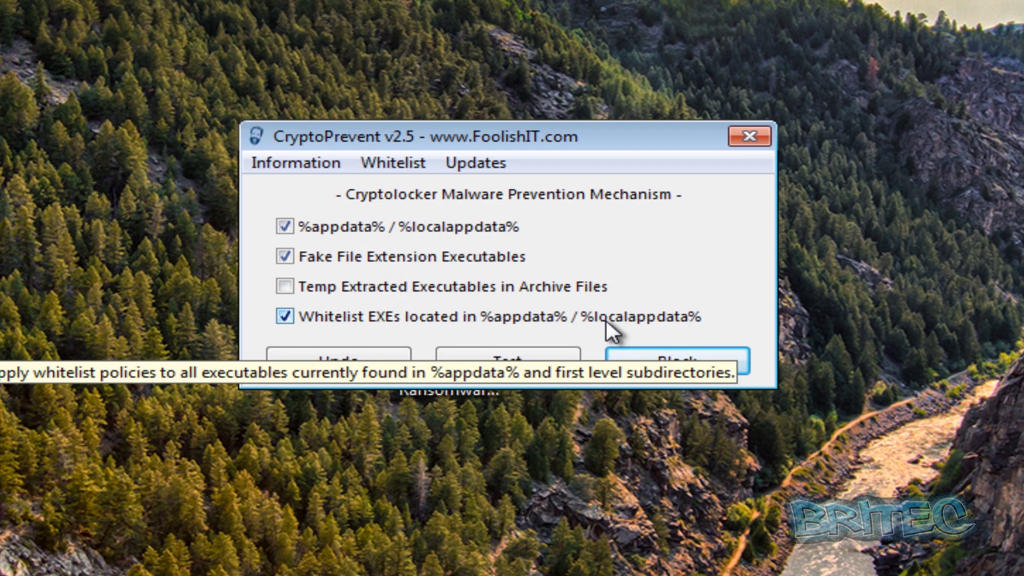
pyautogui.click(321, 162)
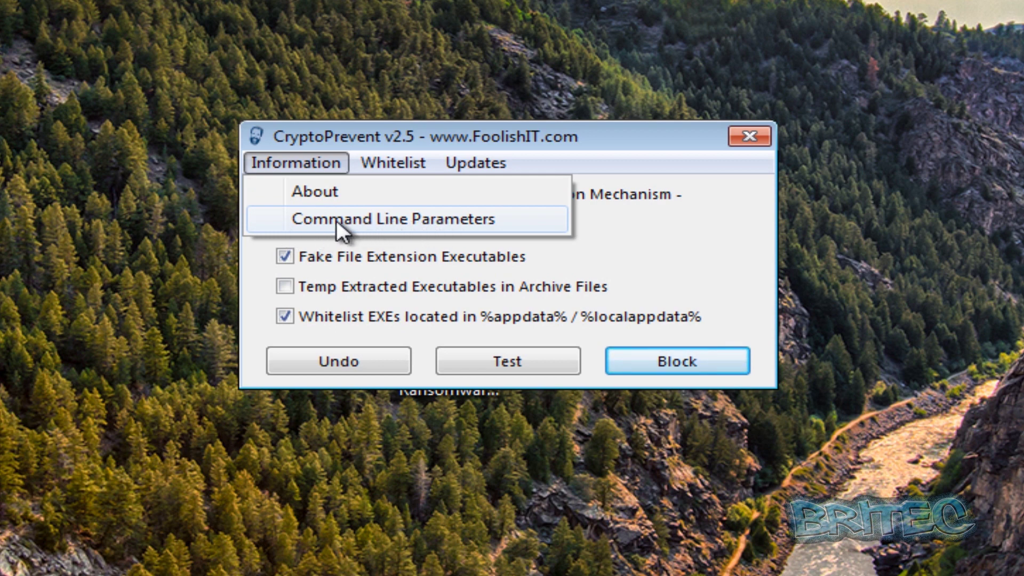
pyautogui.moveTo(388, 158)
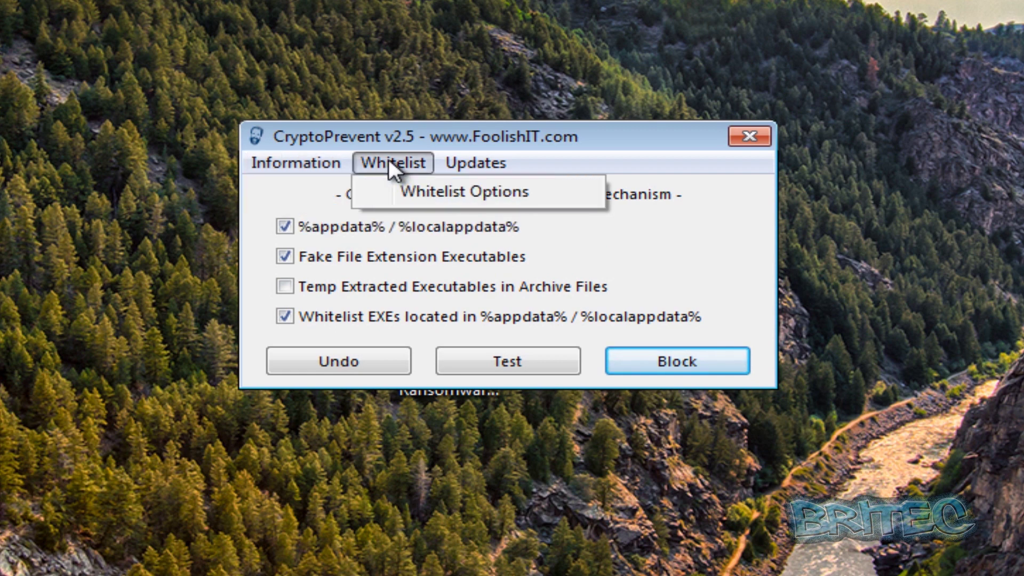
pyautogui.click(418, 194)
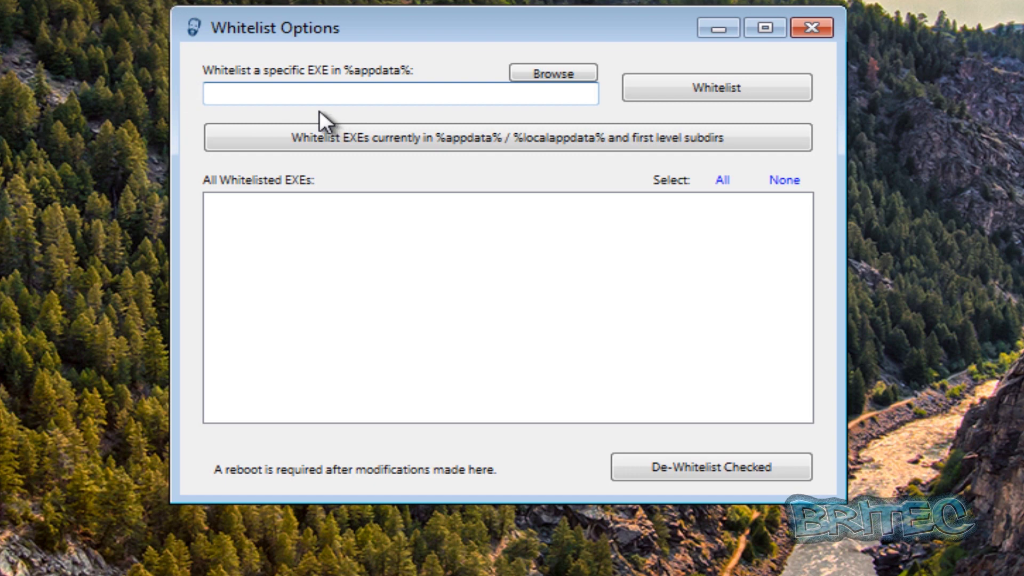
pyautogui.click(552, 70)
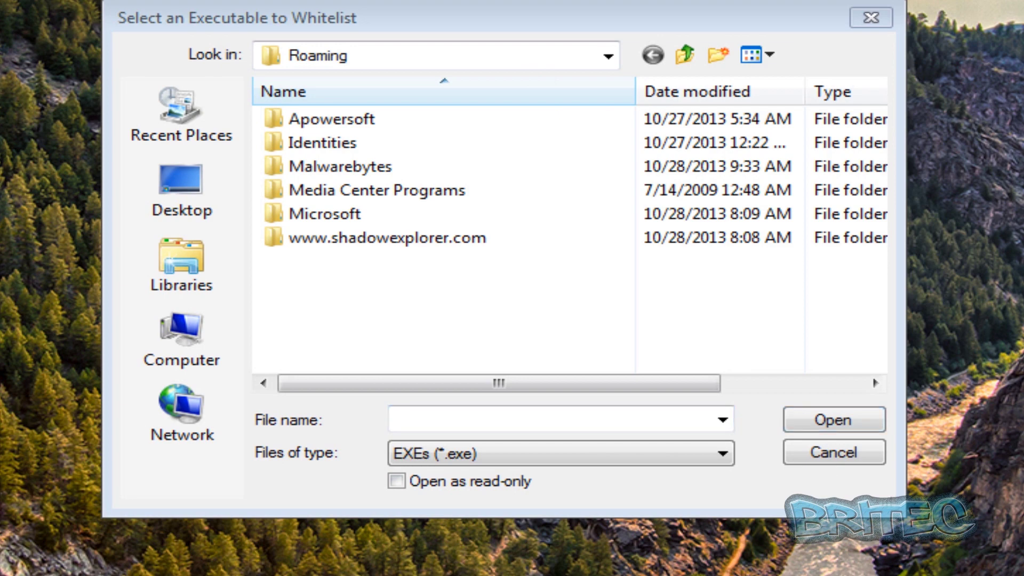
pyautogui.click(522, 173)
pyautogui.rightClick(350, 302)
pyautogui.click(406, 449)
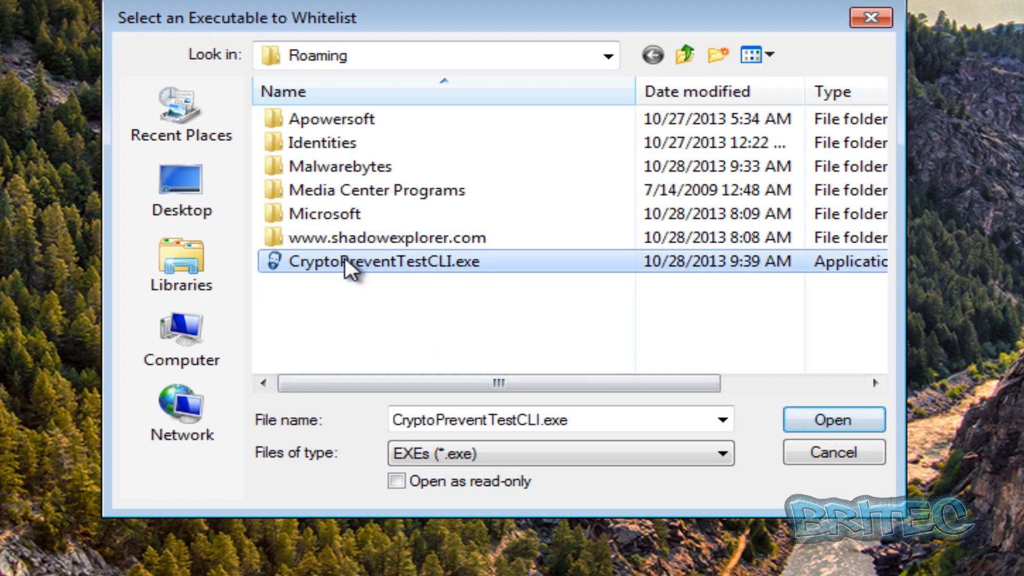
pyautogui.click(817, 415)
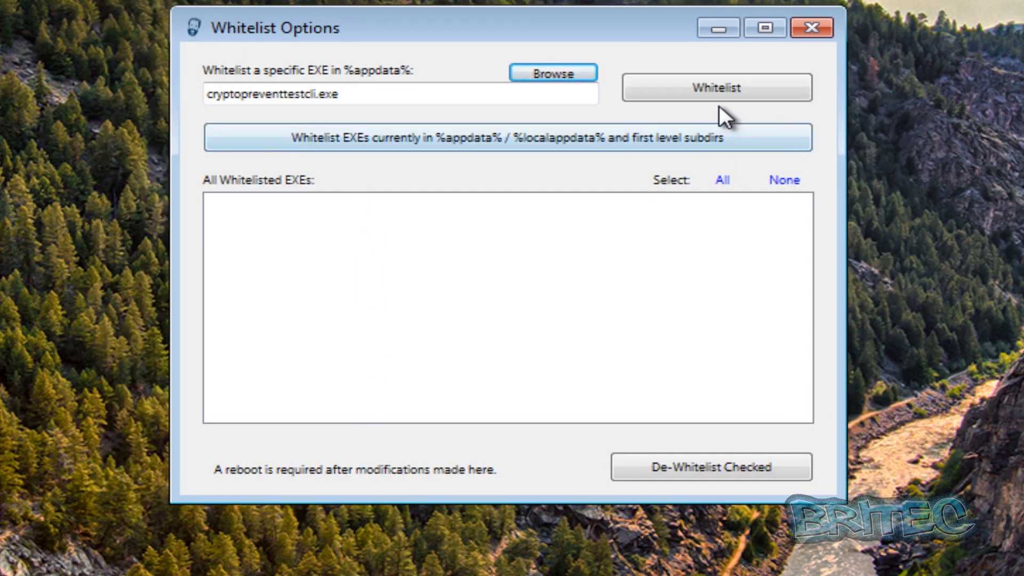
pyautogui.click(715, 90)
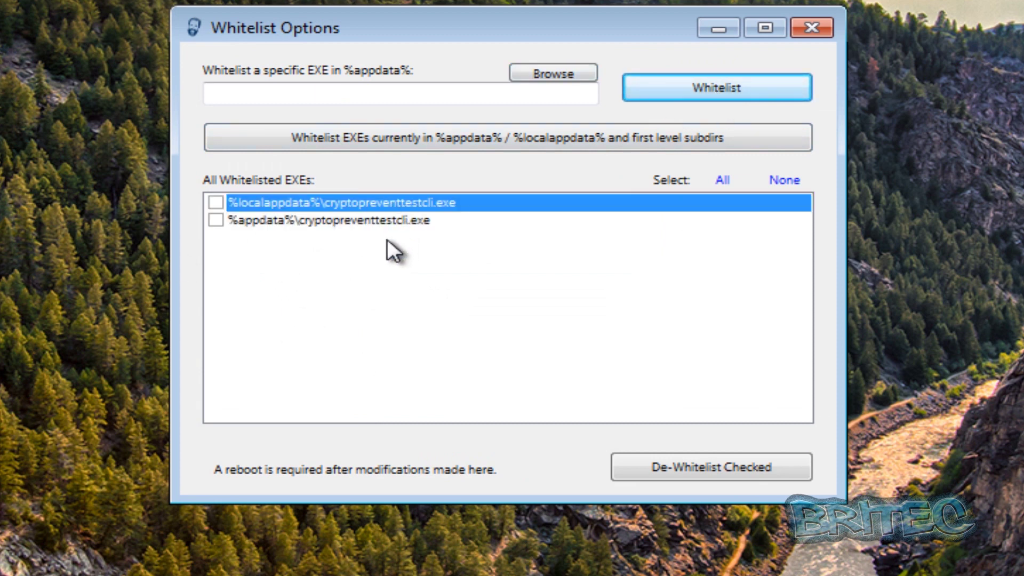
# - De-whitelist the %localappdata% and %appdata% entries for cryptopreventtestcli.exe and close the whitelist options
pyautogui.click(215, 203)
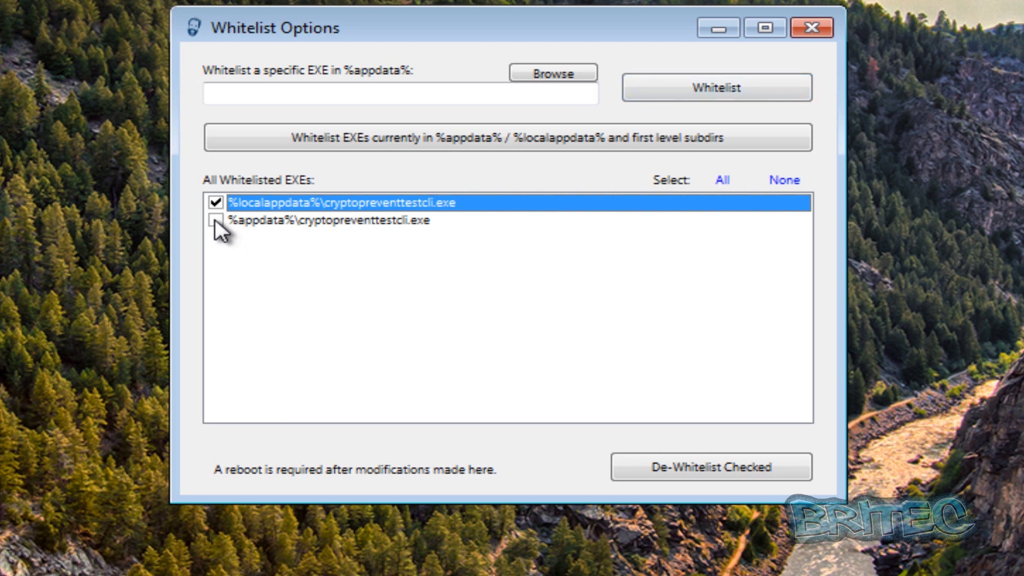
pyautogui.click(216, 219)
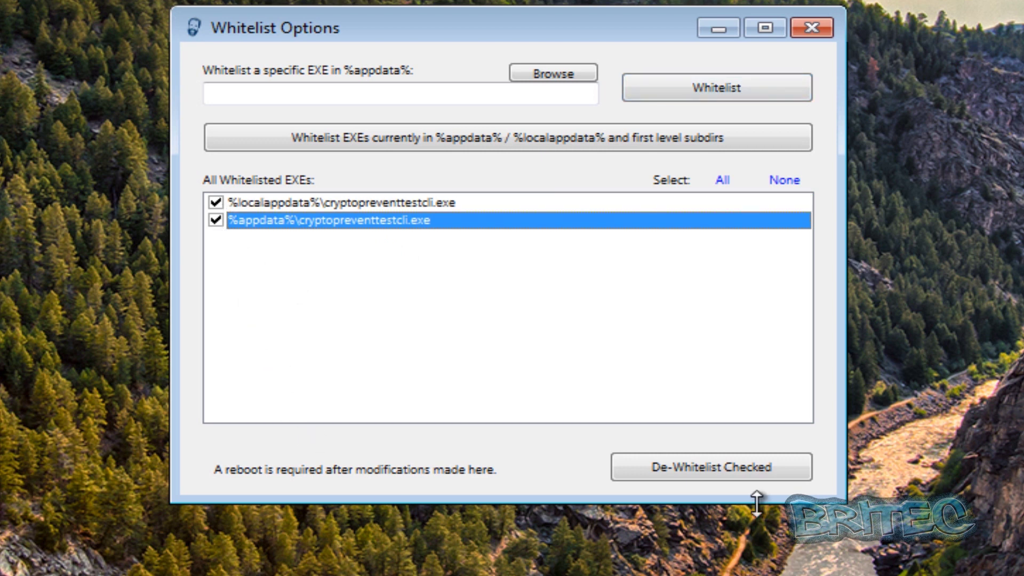
pyautogui.click(688, 473)
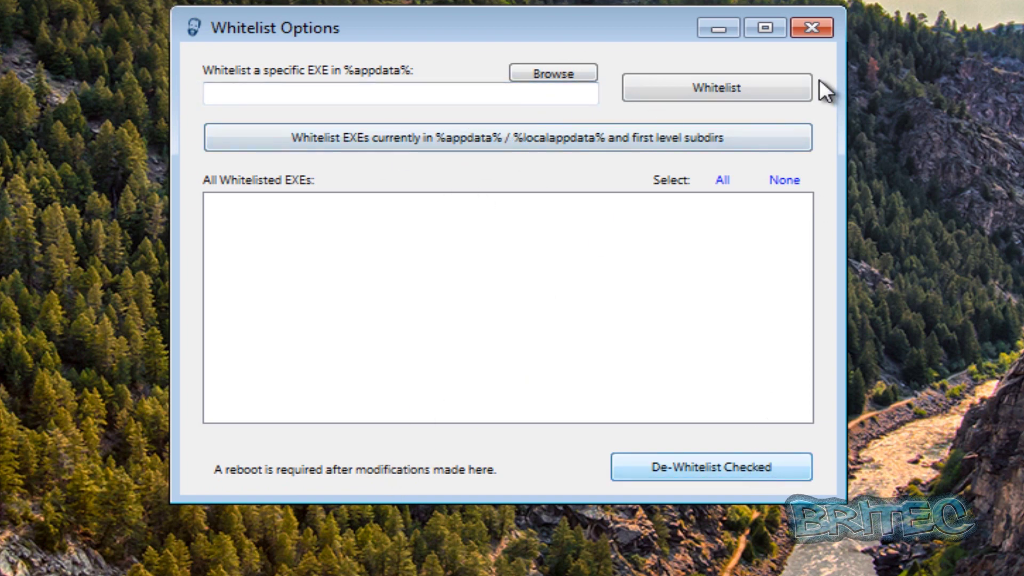
pyautogui.click(812, 27)
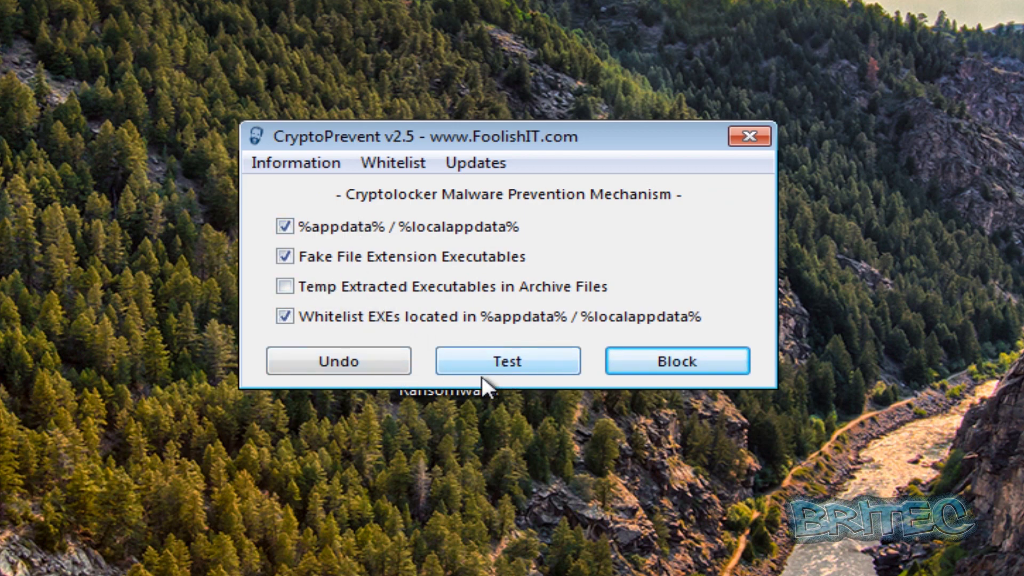
# - Test the current protection, dismiss the test result and apply the CryptoLocker block with the preselected options
pyautogui.click(496, 364)
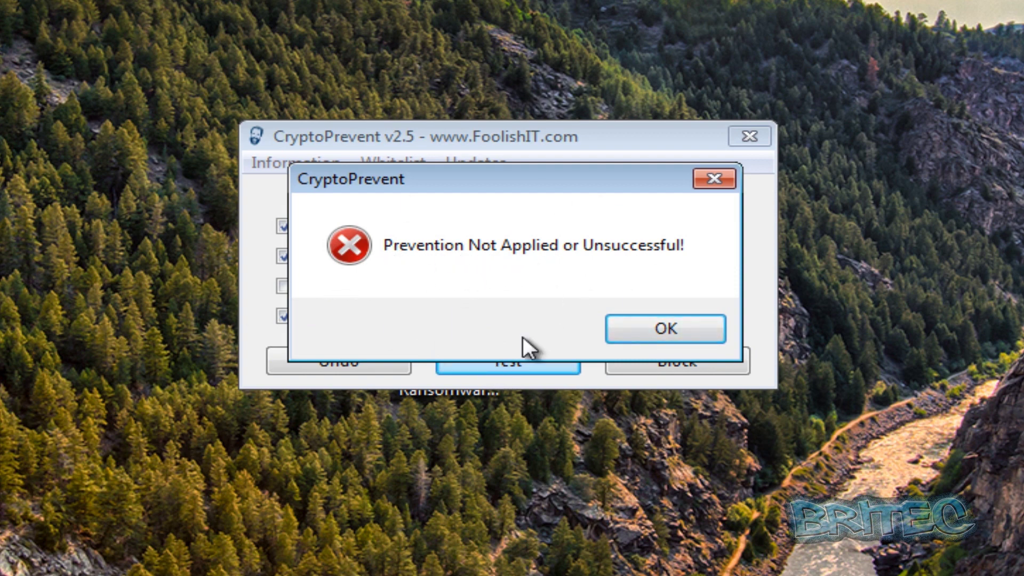
pyautogui.click(642, 326)
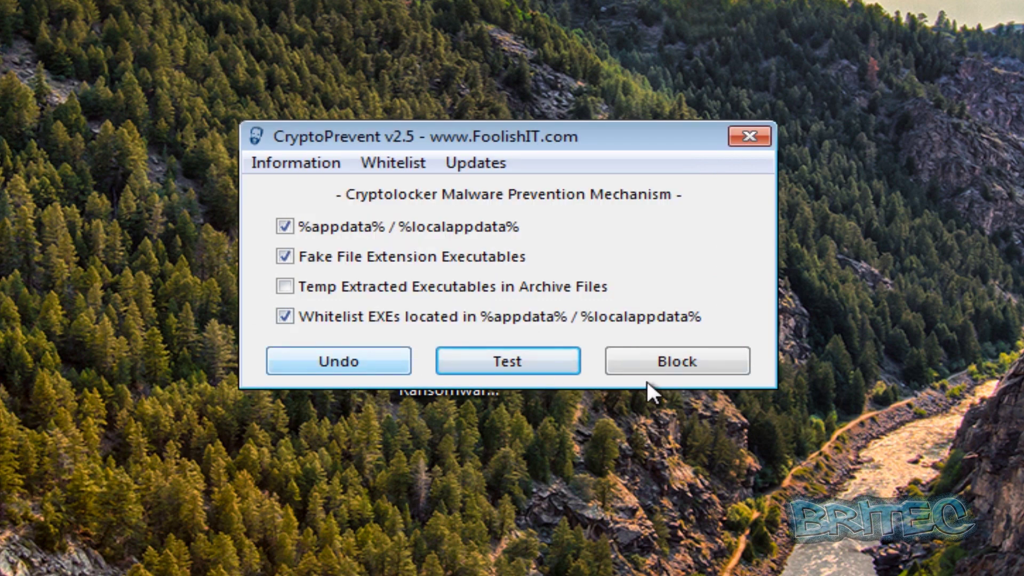
pyautogui.click(680, 360)
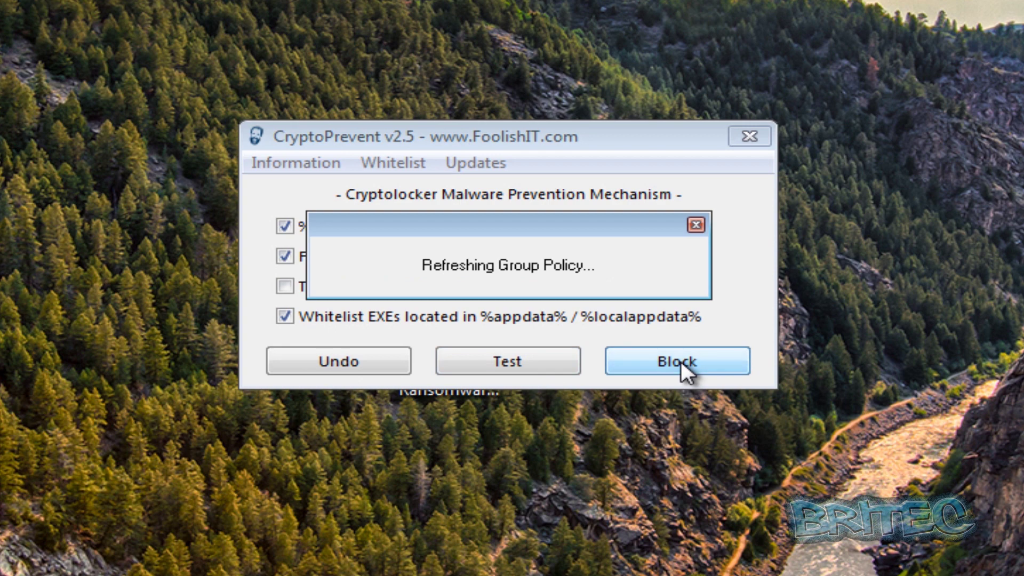
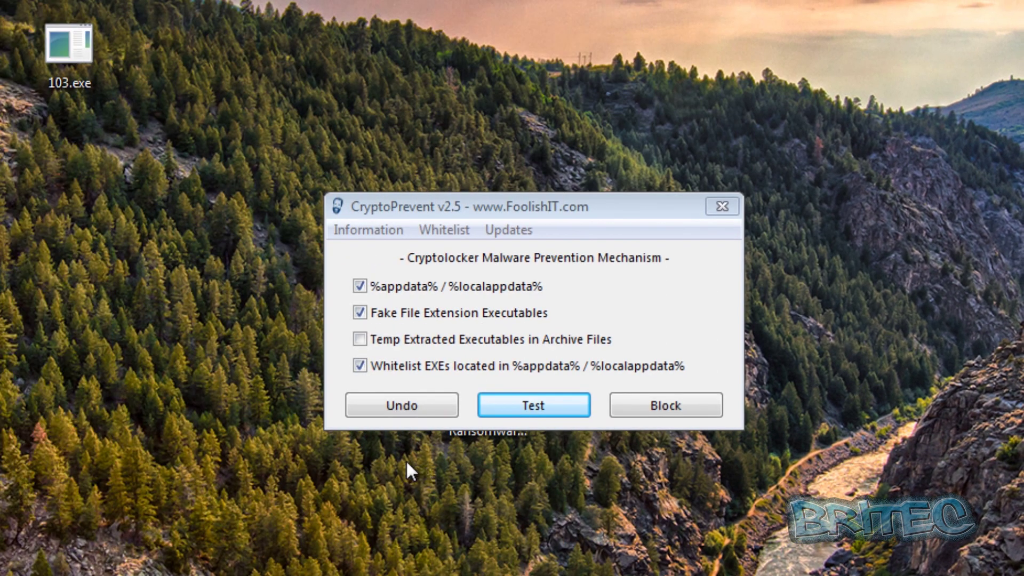
# - Move 103.exe to an open spot on the desktop beside the CryptoPrevent window and try to run it
pyautogui.moveTo(70, 42); pyautogui.dragTo(154, 269)
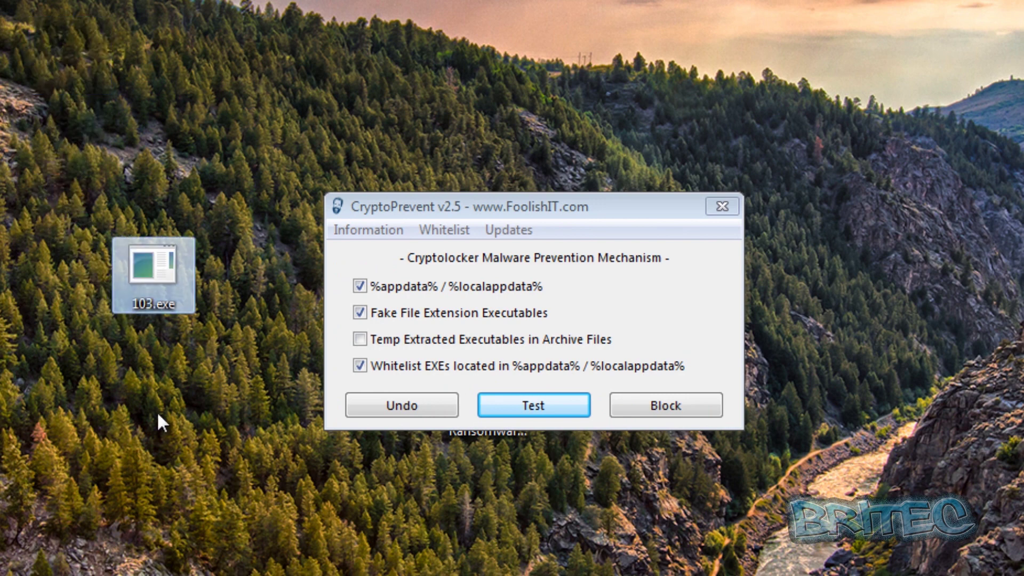
pyautogui.doubleClick(155, 277)
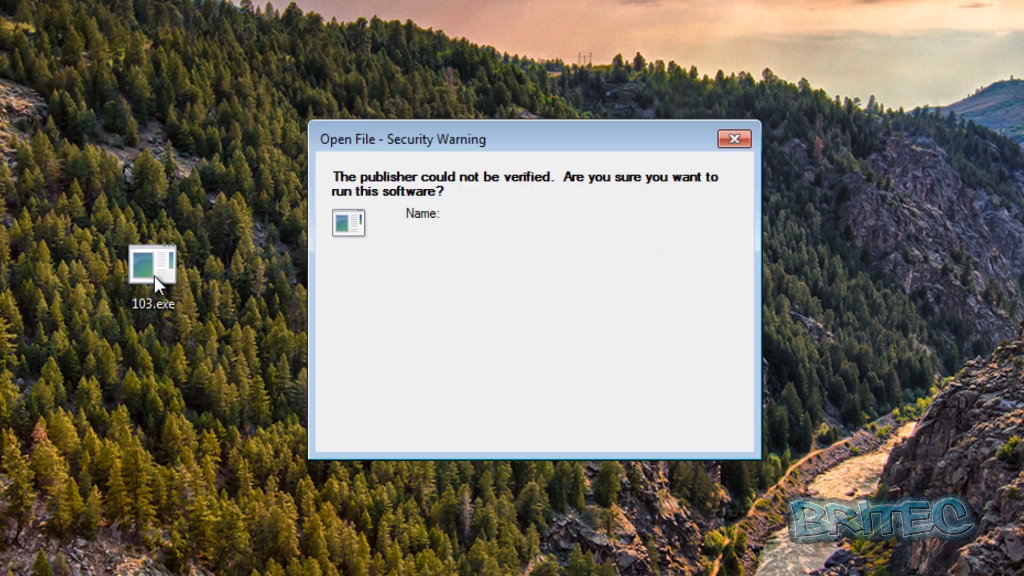
pyautogui.click(598, 322)
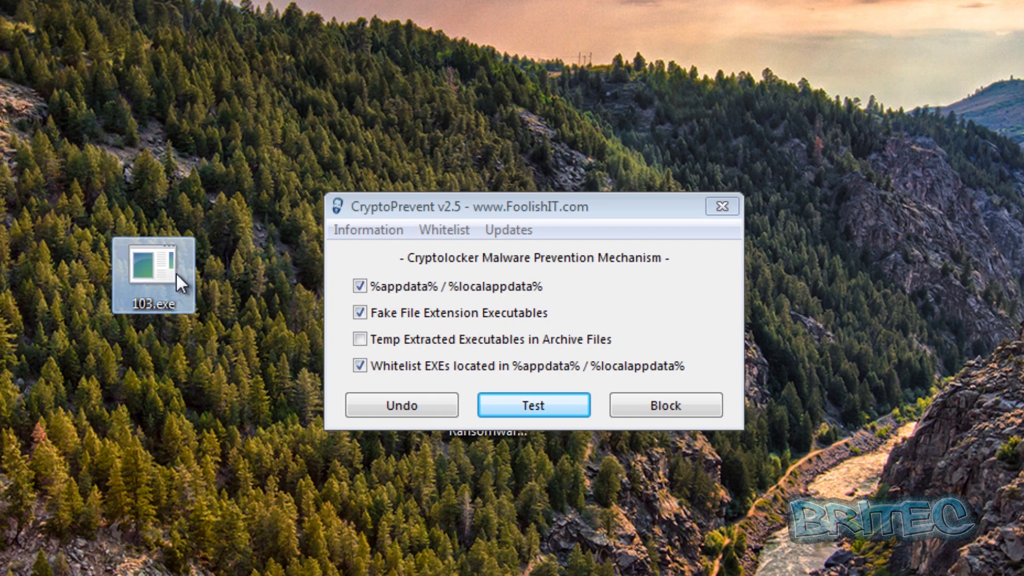
# - Browse drive C: to the user profile's AppData folder, check the contents of Local and return to AppData
pyautogui.moveTo(176, 273)
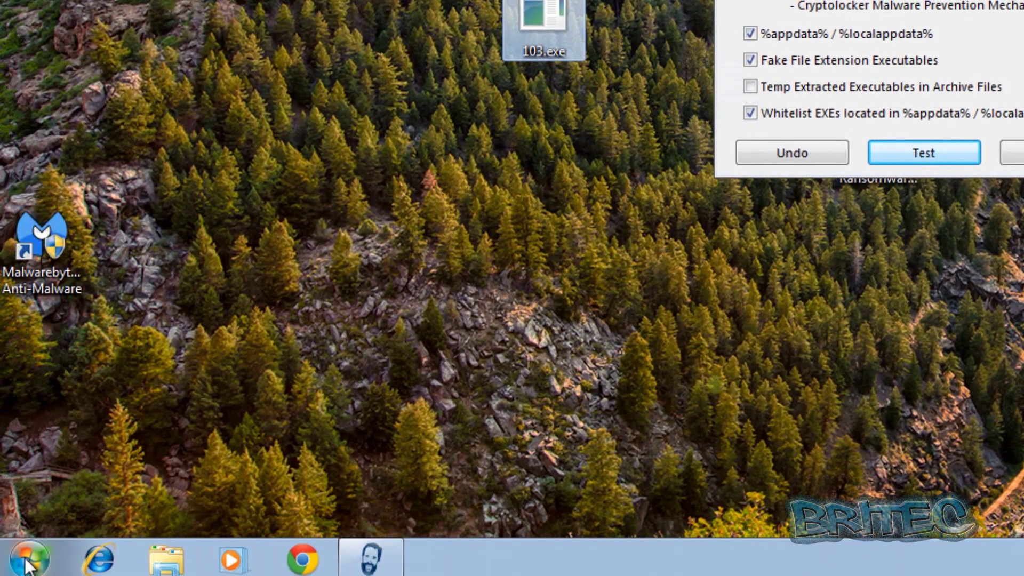
pyautogui.click(26, 562)
pyautogui.click(382, 319)
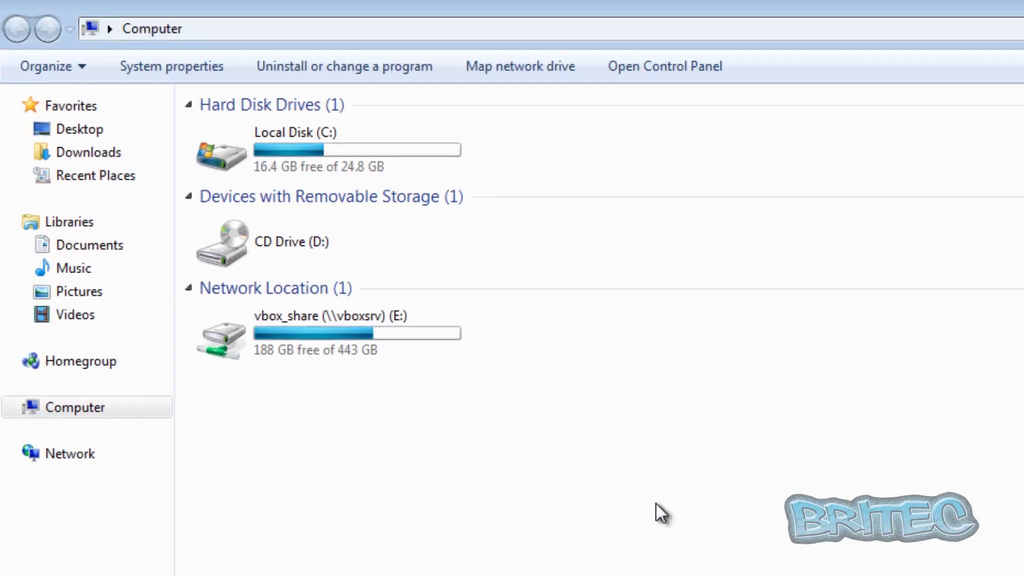
pyautogui.doubleClick(279, 152)
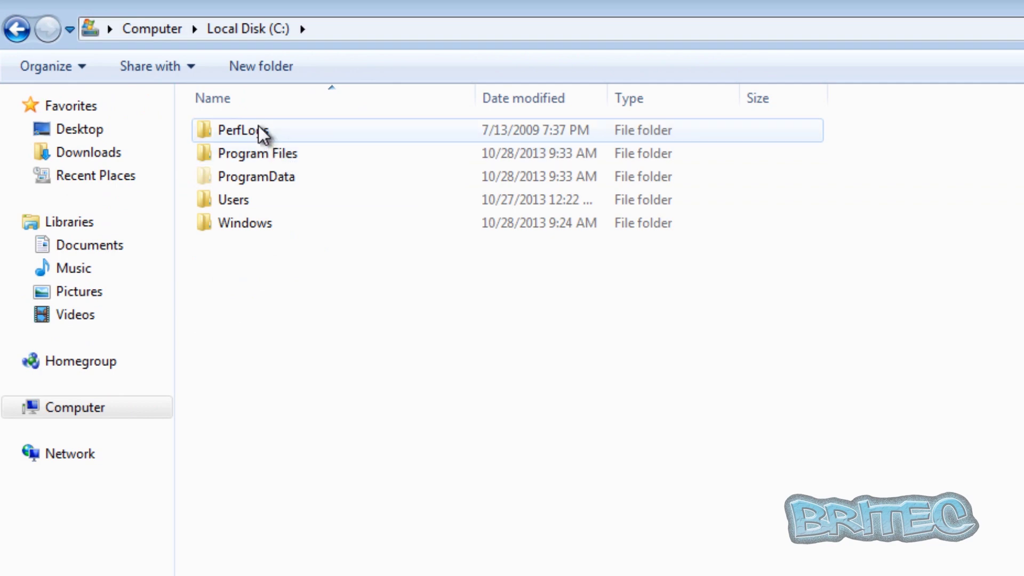
pyautogui.doubleClick(256, 206)
pyautogui.doubleClick(249, 128)
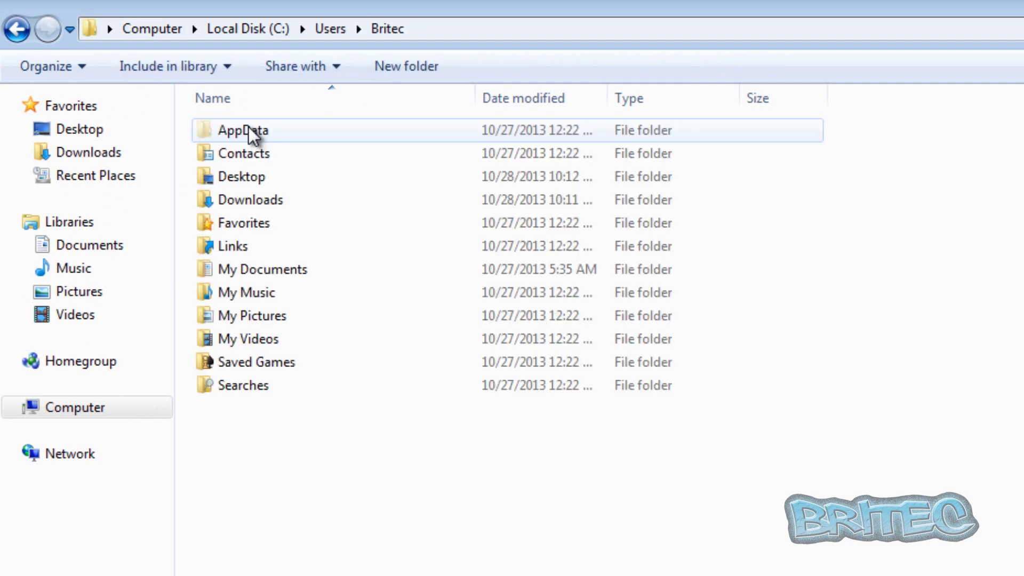
pyautogui.doubleClick(248, 130)
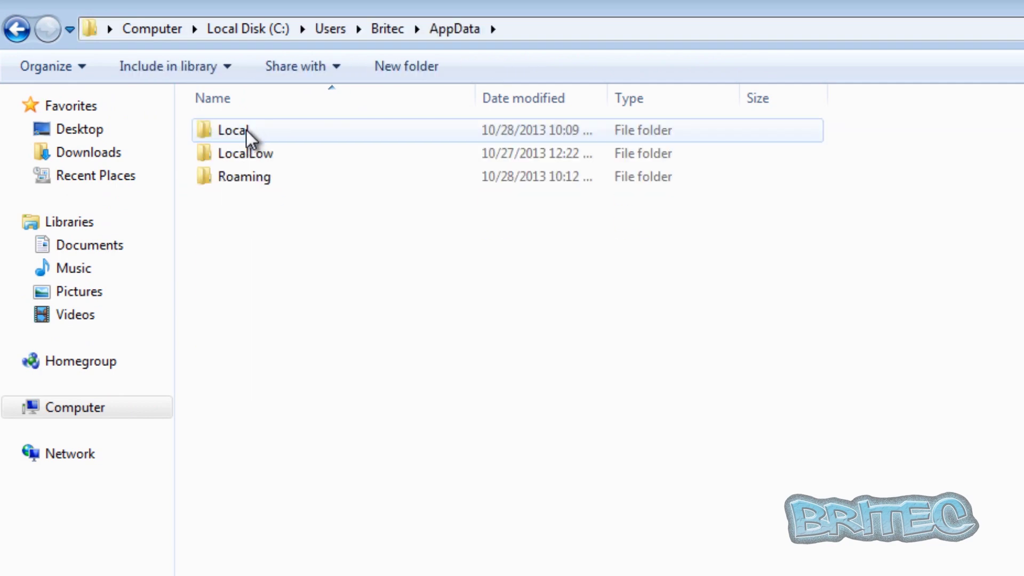
pyautogui.doubleClick(245, 130)
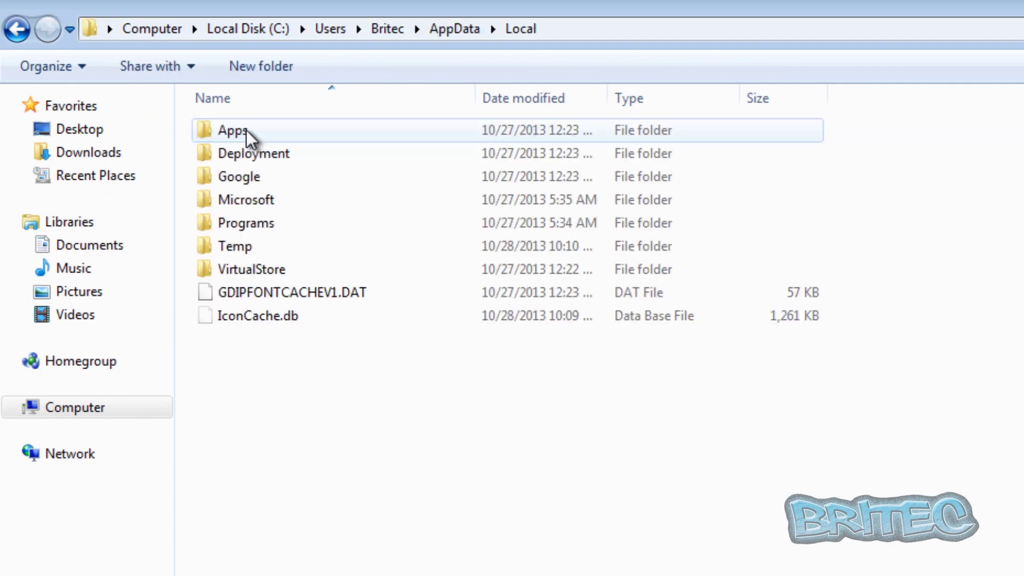
pyautogui.click(18, 28)
# - Open the Roaming folder and run CryptoPreventTestCLI.exe, accepting the security warning
pyautogui.doubleClick(234, 177)
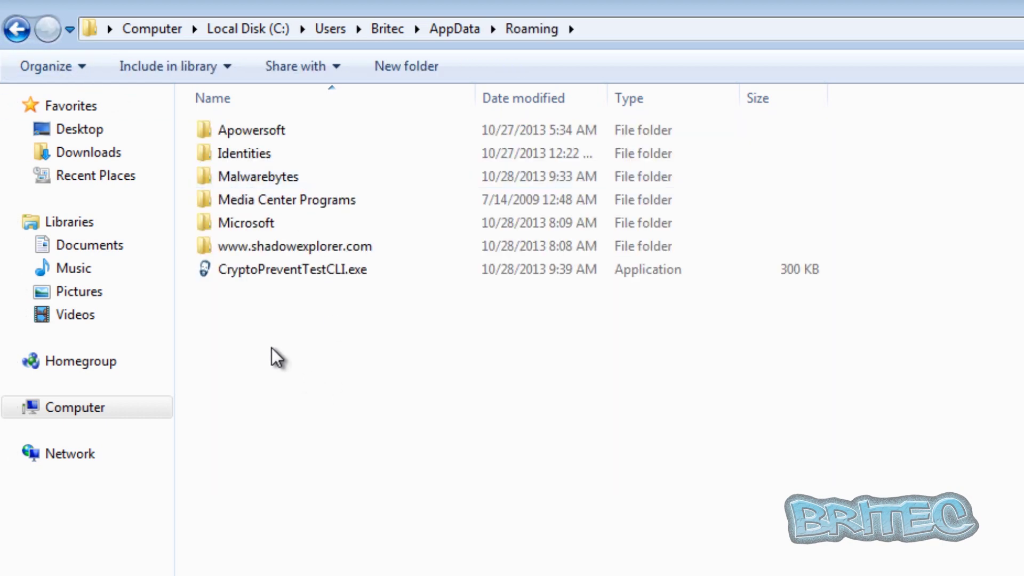
pyautogui.doubleClick(299, 274)
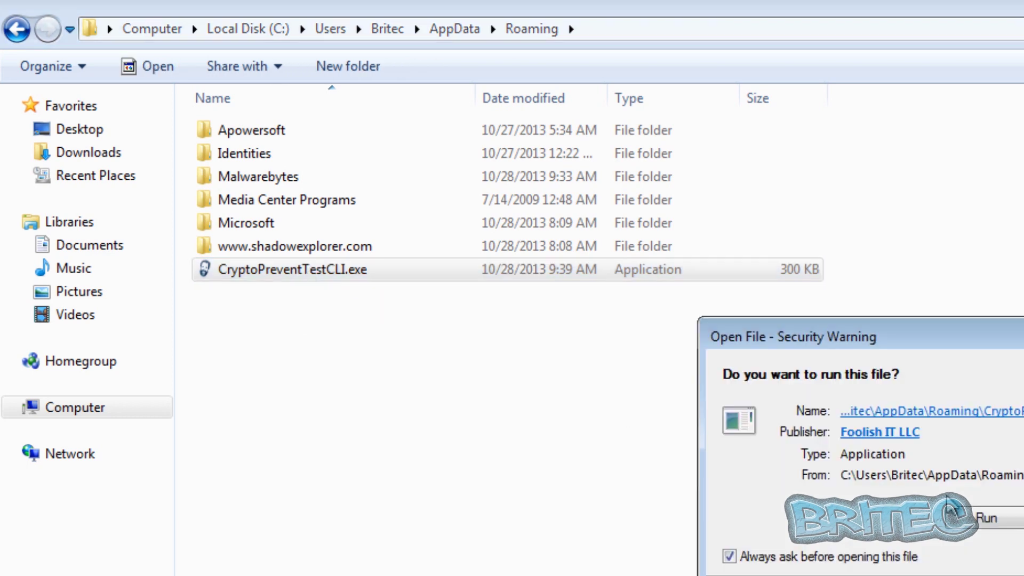
pyautogui.click(984, 520)
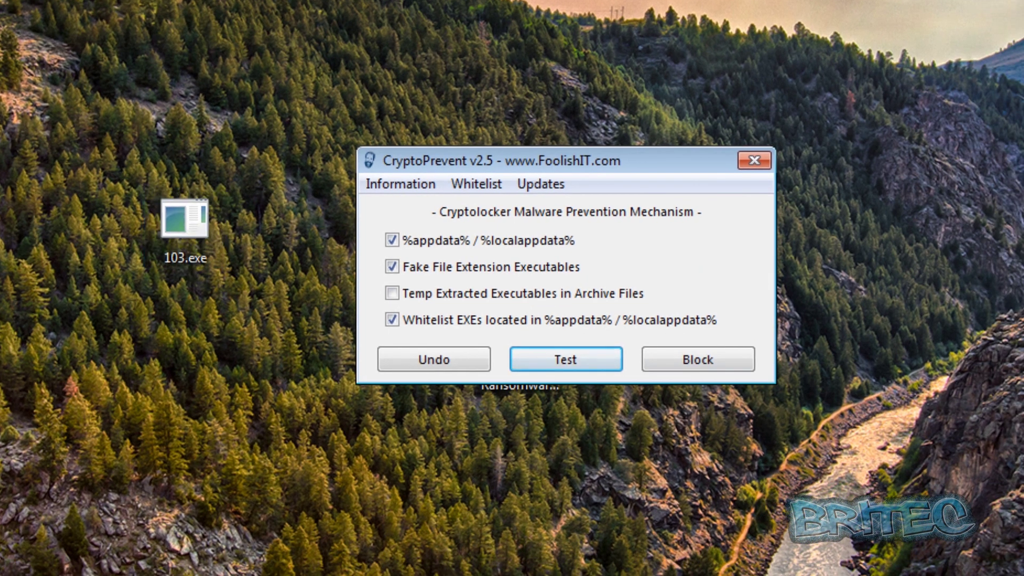
# - Open Task Manager, check the running processes for signs of the malware and close it
pyautogui.rightClick(523, 575)
pyautogui.hotkey('ctrl', 'shift', 'Escape')
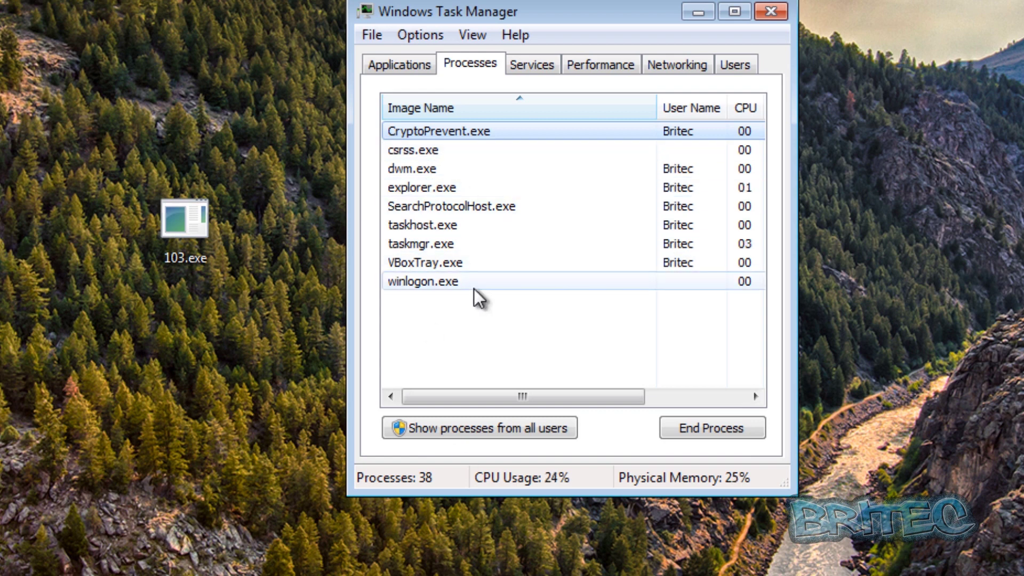
pyautogui.click(771, 11)
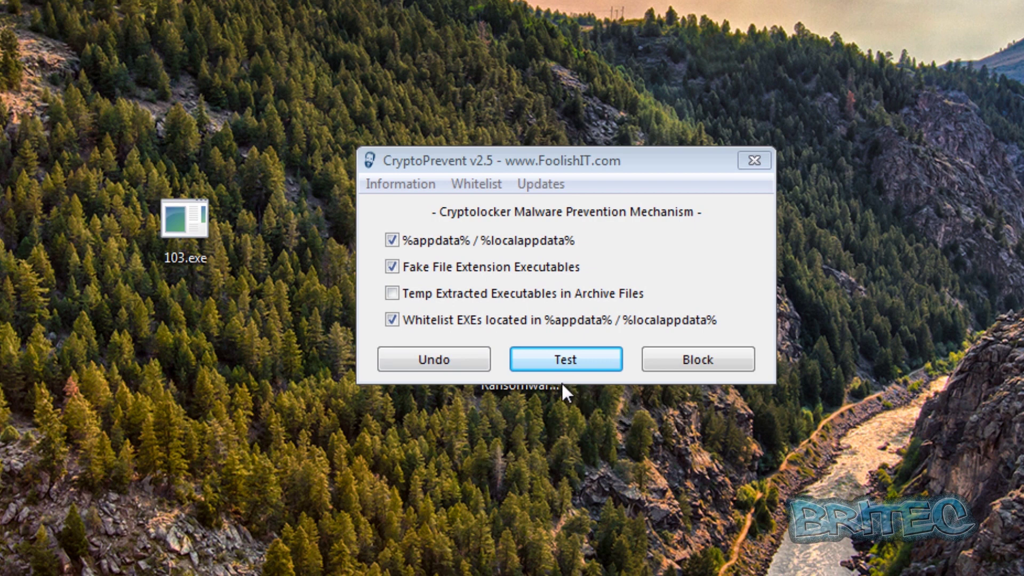
# - Undo the CryptoPrevent protection, including any whitelist policies, and restart the computer
pyautogui.click(435, 360)
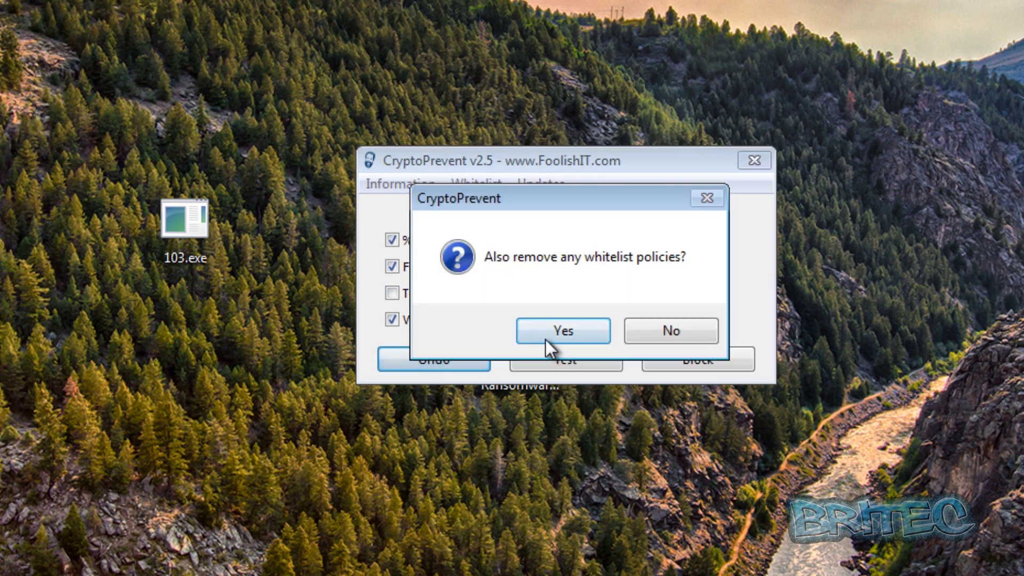
pyautogui.click(553, 331)
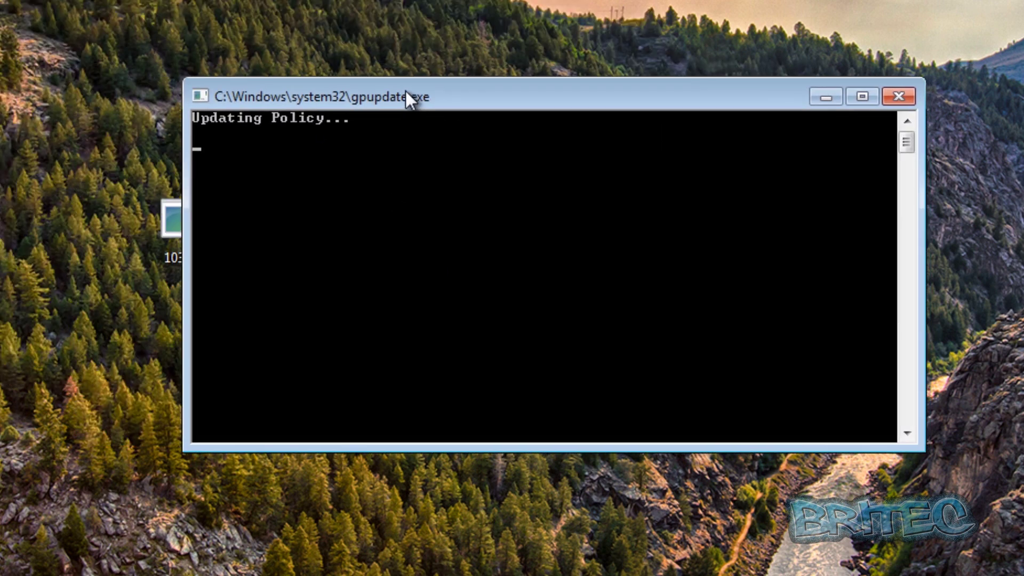
pyautogui.moveTo(406, 92); pyautogui.dragTo(380, 89)
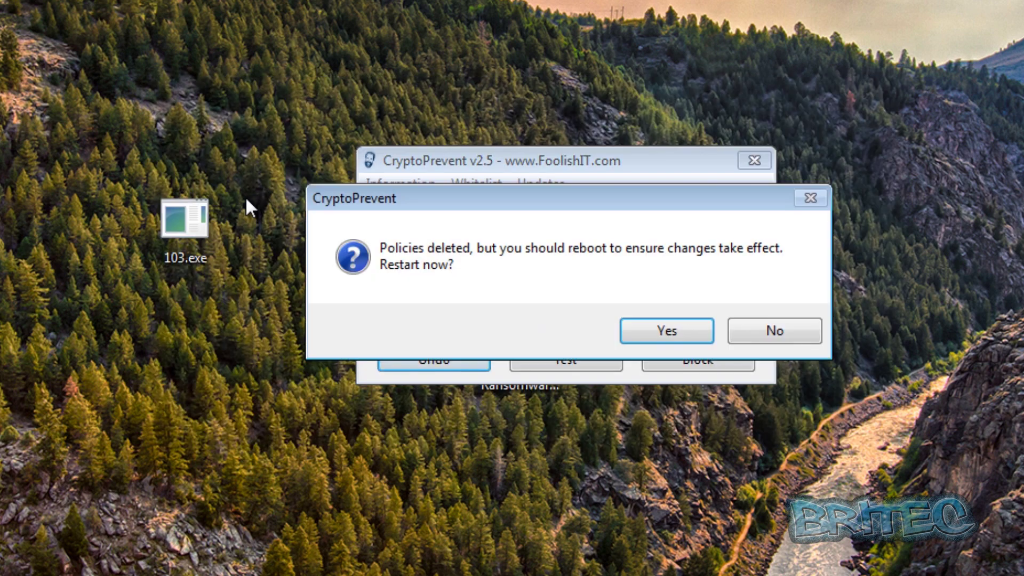
pyautogui.click(666, 331)
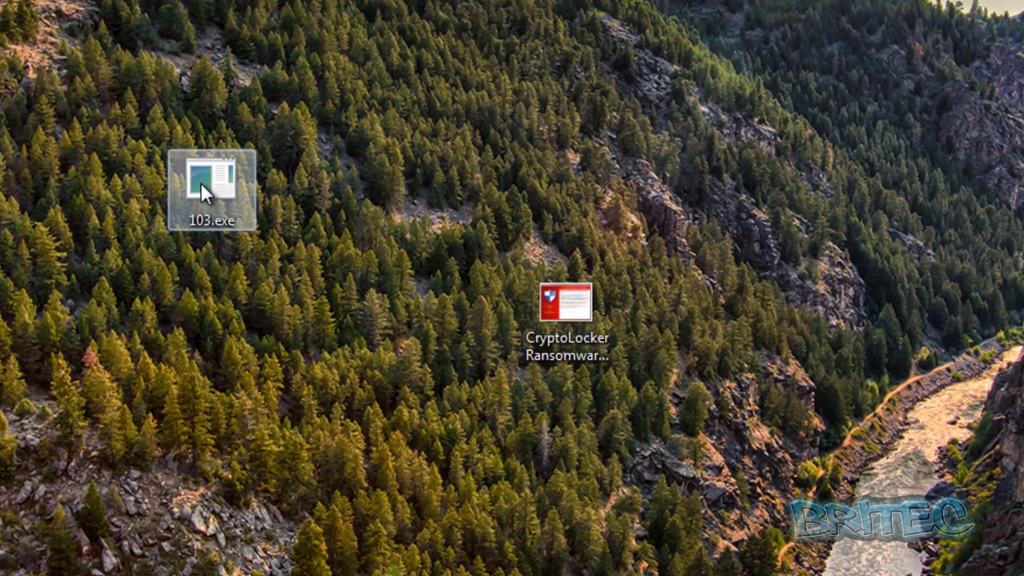
# - Run 103.exe from the desktop, accepting the security warning about the unverified publisher
pyautogui.doubleClick(210, 186)
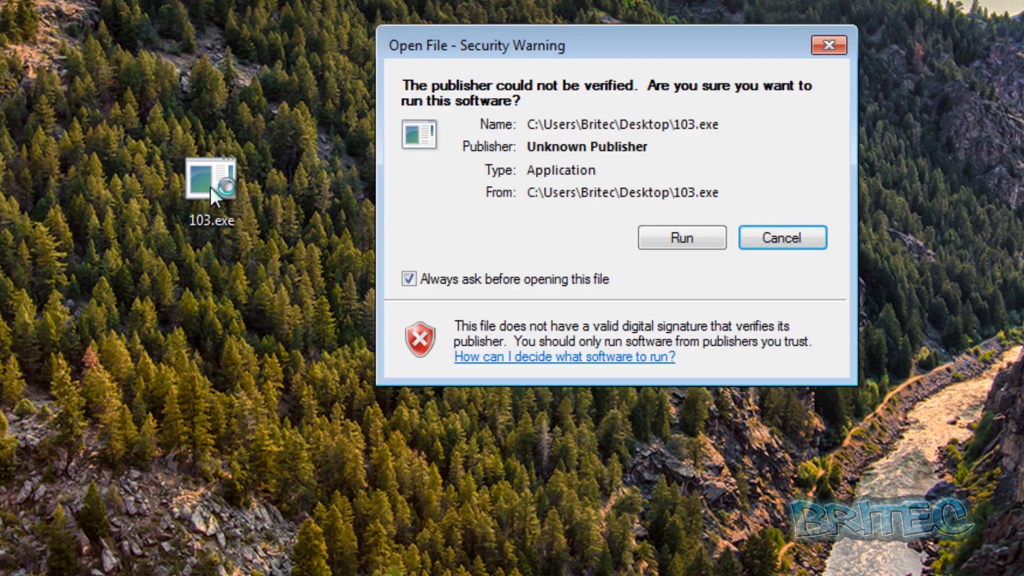
pyautogui.click(660, 238)
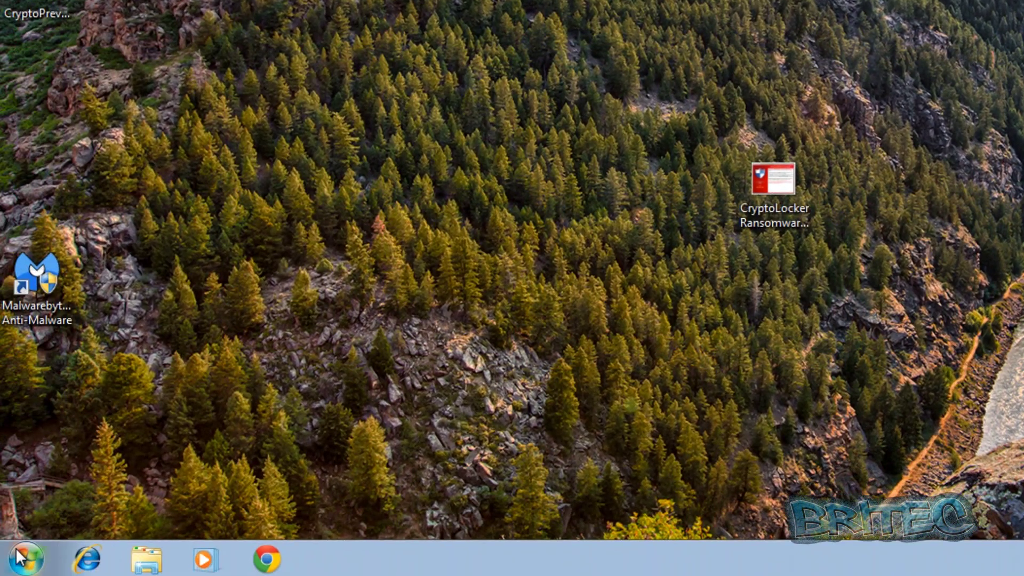
# - Browse drive C: to the user profile's AppData folder, check the contents of Roaming and Local, and close the window
pyautogui.click(20, 558)
pyautogui.click(315, 331)
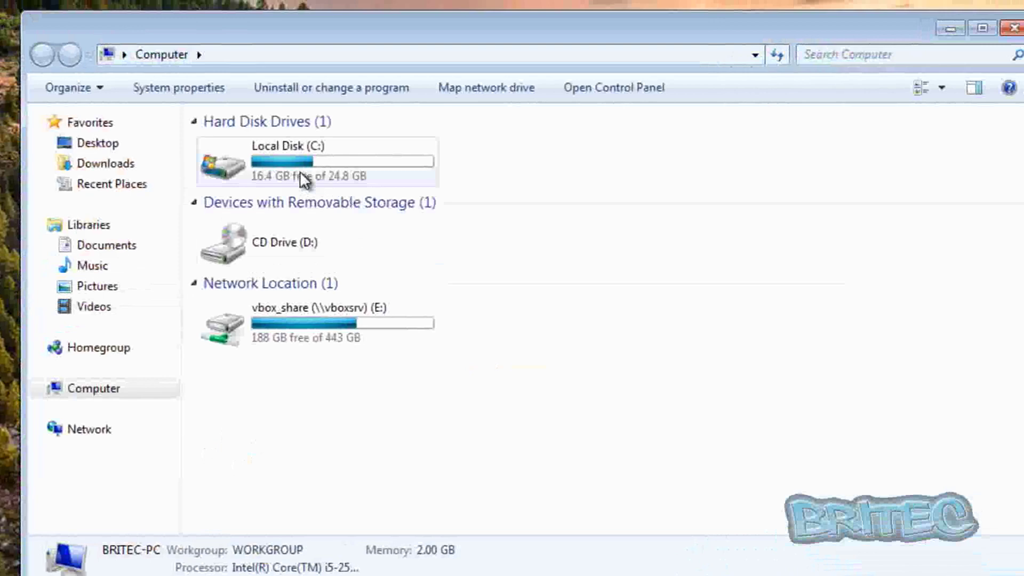
pyautogui.doubleClick(345, 154)
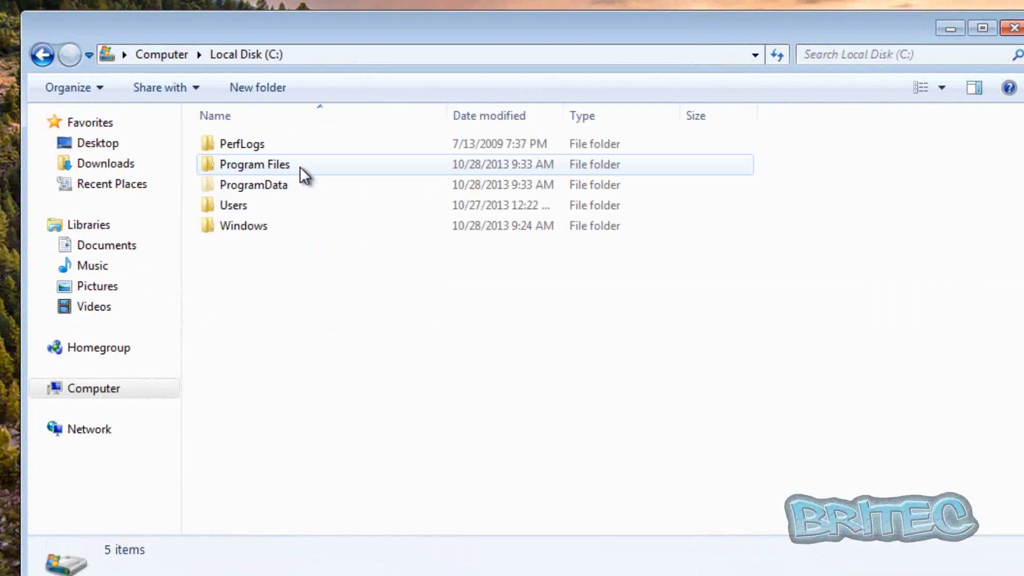
pyautogui.doubleClick(247, 207)
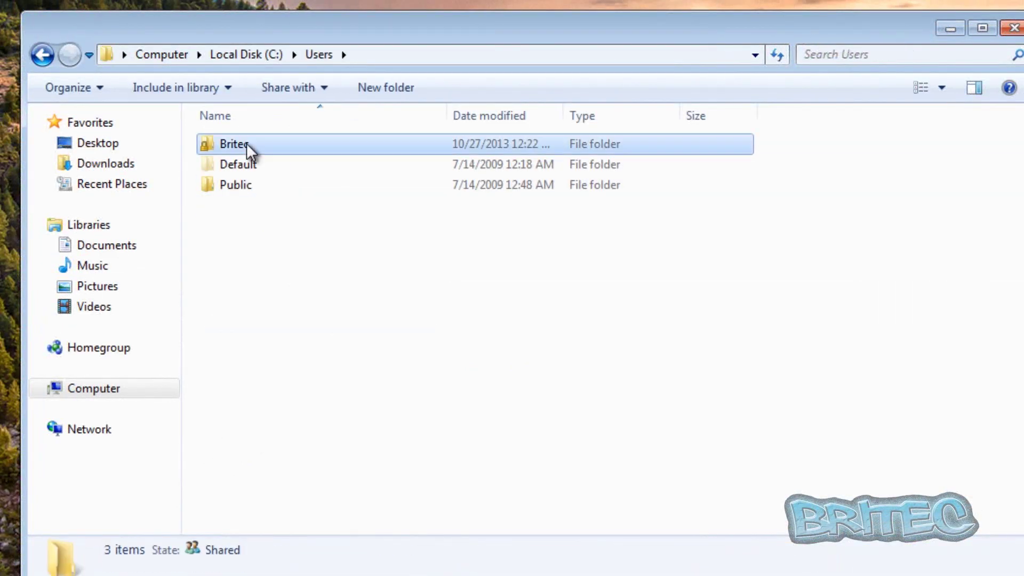
pyautogui.doubleClick(247, 143)
pyautogui.doubleClick(247, 143)
pyautogui.click(250, 185)
pyautogui.doubleClick(248, 185)
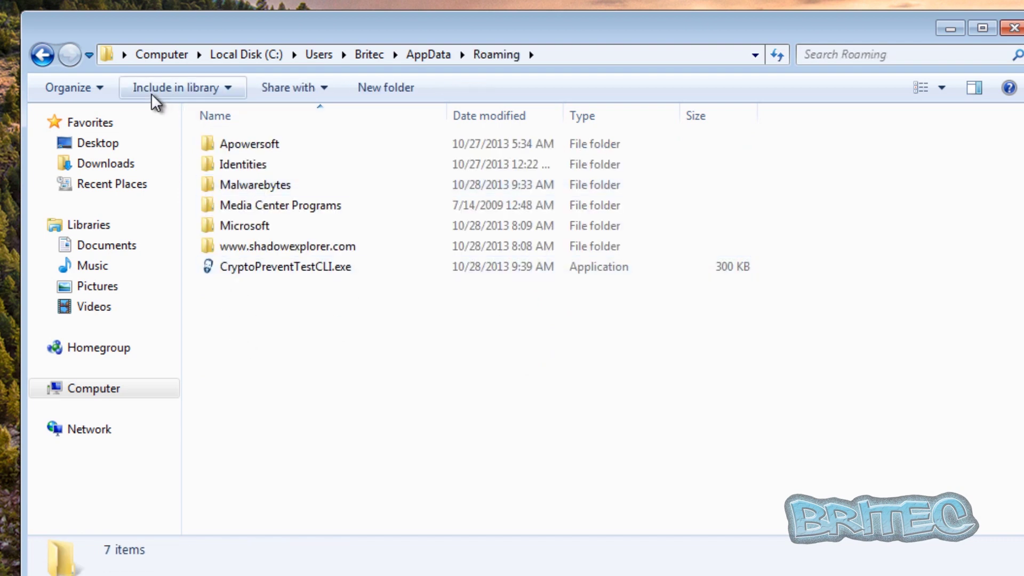
pyautogui.click(43, 55)
pyautogui.doubleClick(226, 142)
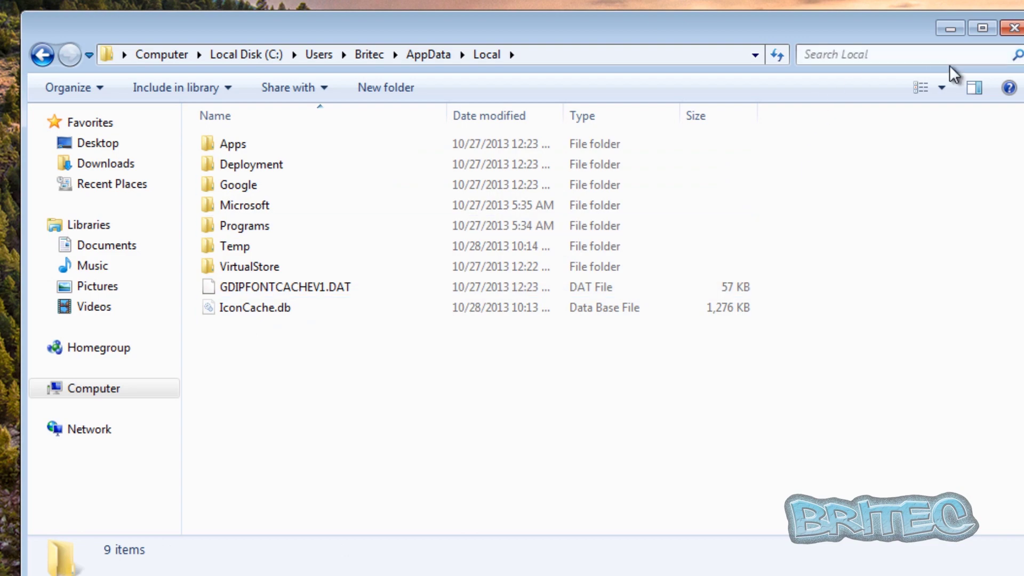
pyautogui.click(1014, 27)
# - Open Task Manager, examine the running processes, highlight the second Mfepjexvddvhnpz.exe entry and close it
pyautogui.rightClick(427, 574)
pyautogui.click(459, 574)
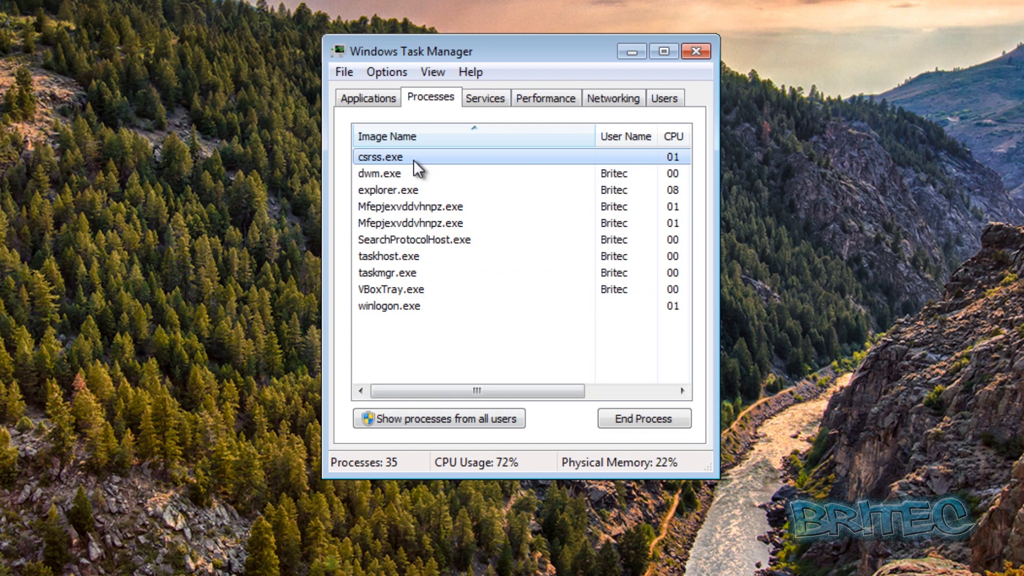
pyautogui.click(416, 224)
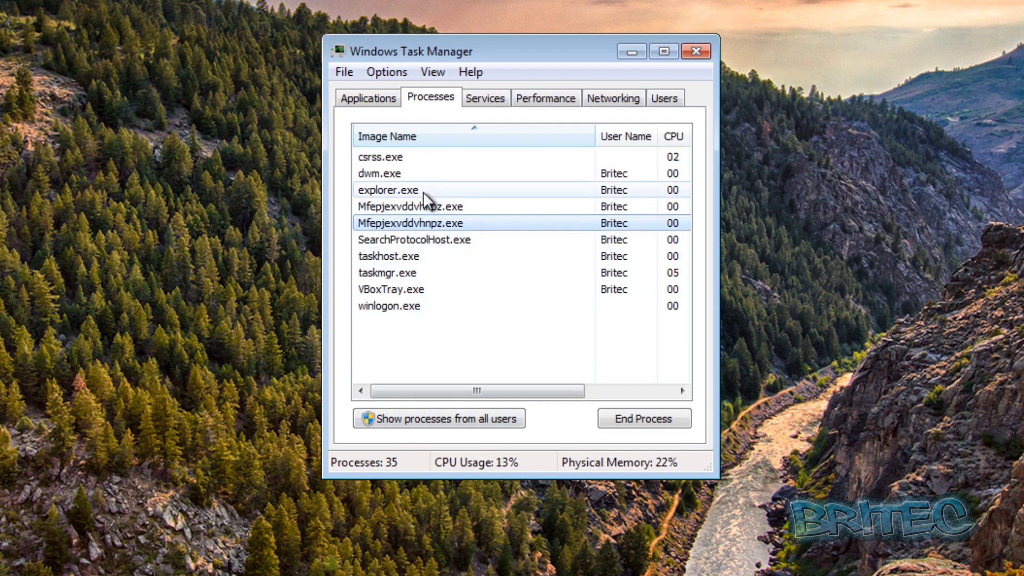
pyautogui.click(696, 52)
# - Open Computer and set the folder options to display protected operating system files, confirming the warning
pyautogui.press('super')
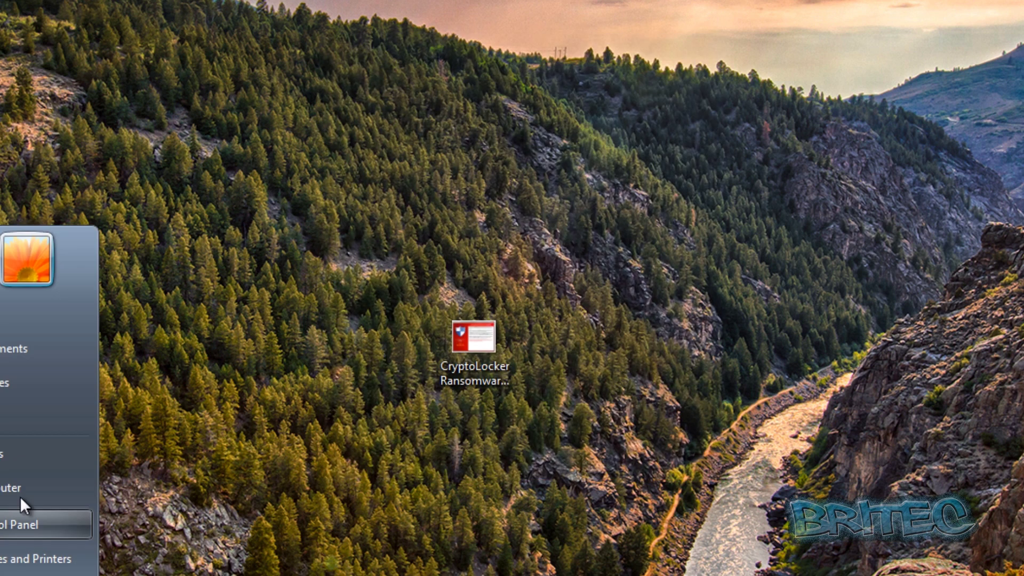
pyautogui.click(11, 488)
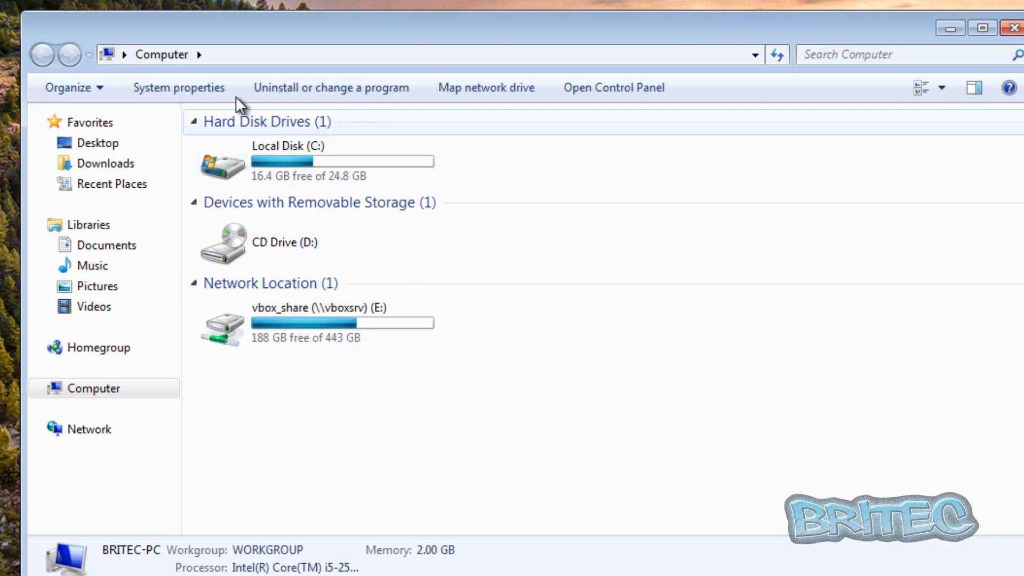
pyautogui.click(98, 88)
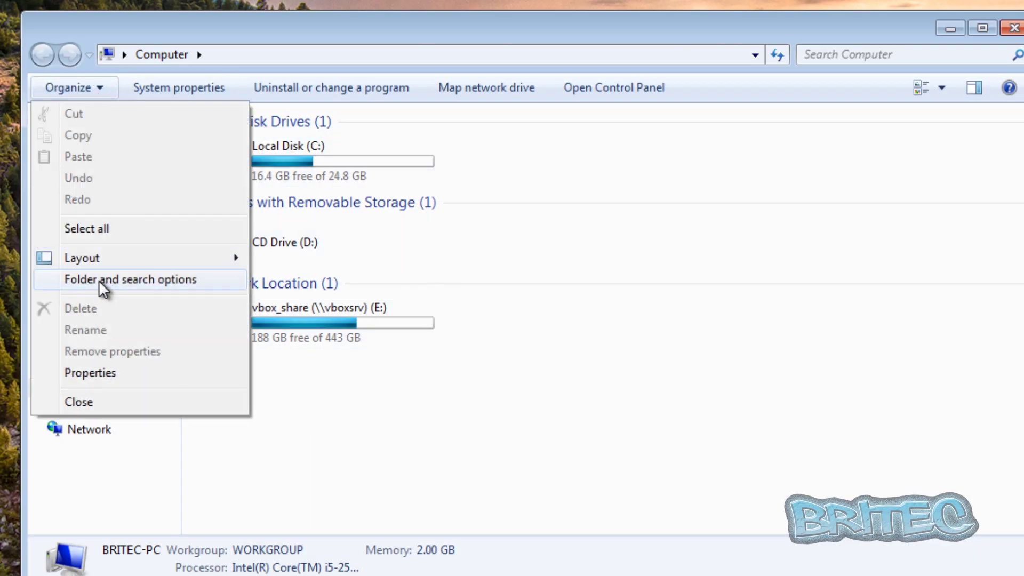
pyautogui.click(98, 281)
pyautogui.click(122, 138)
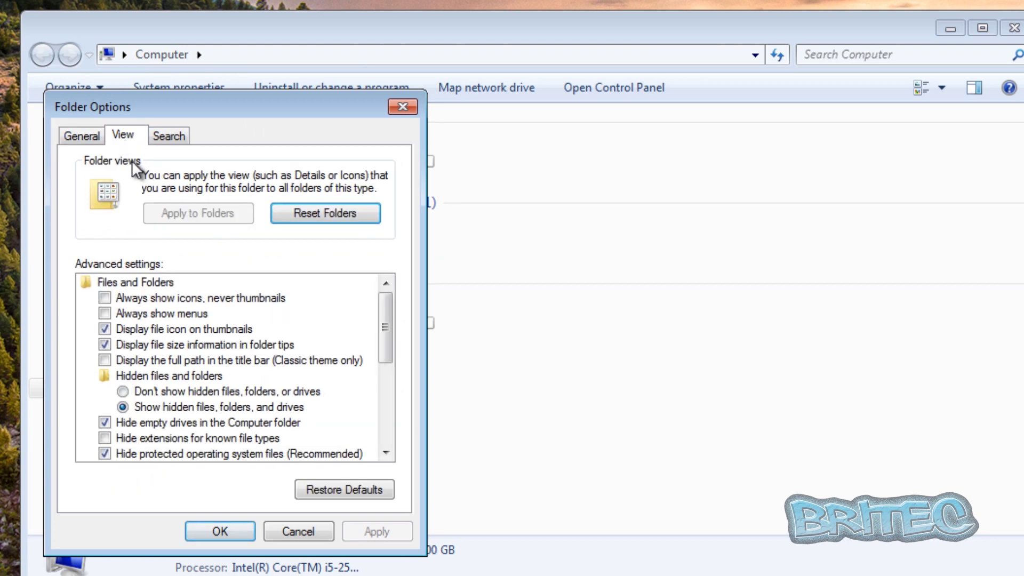
pyautogui.click(105, 454)
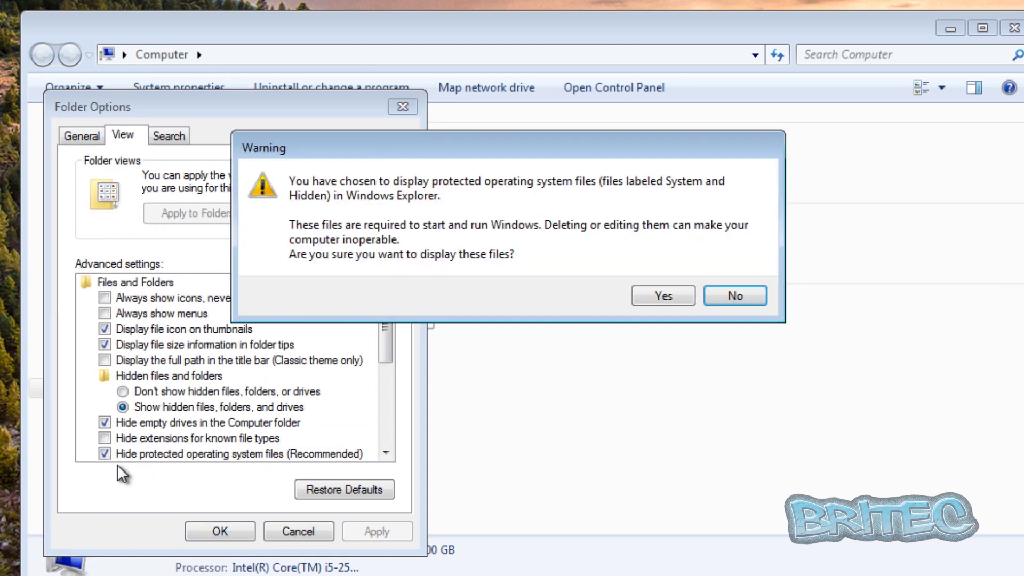
pyautogui.click(664, 295)
pyautogui.click(220, 531)
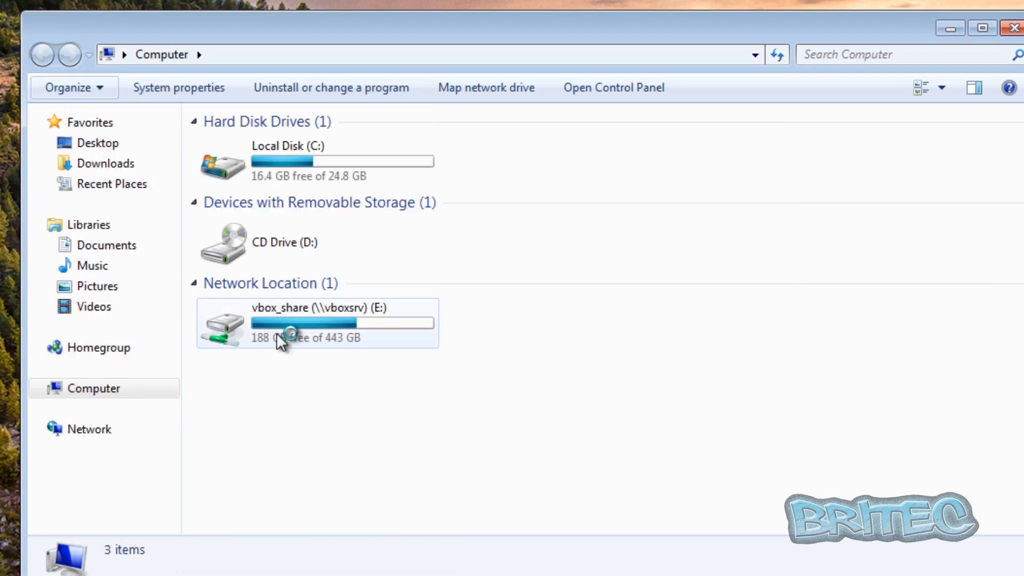
# - Disconnect the vbox_share (E:) network drive
pyautogui.doubleClick(286, 312)
pyautogui.rightClick(286, 312)
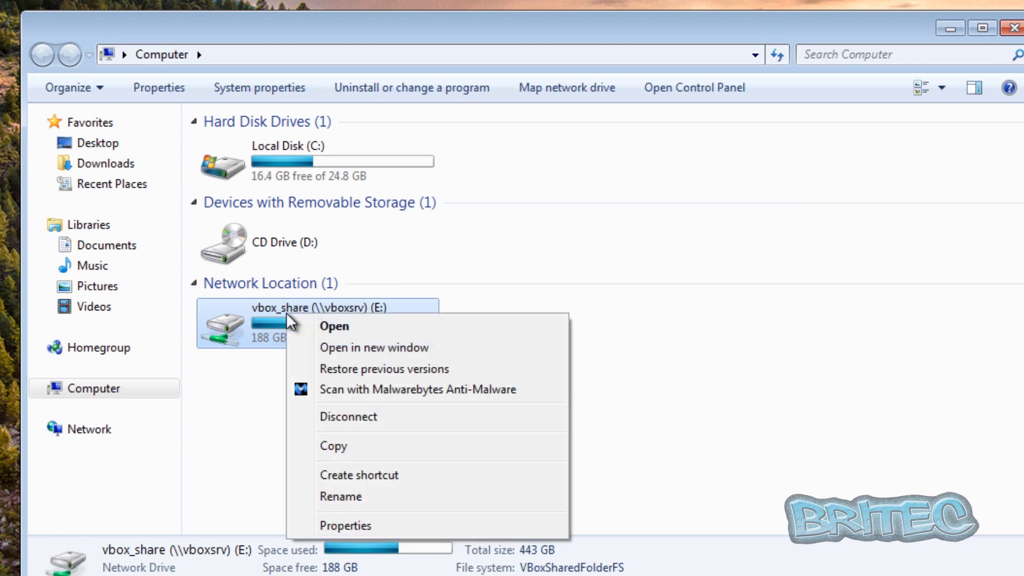
pyautogui.click(363, 416)
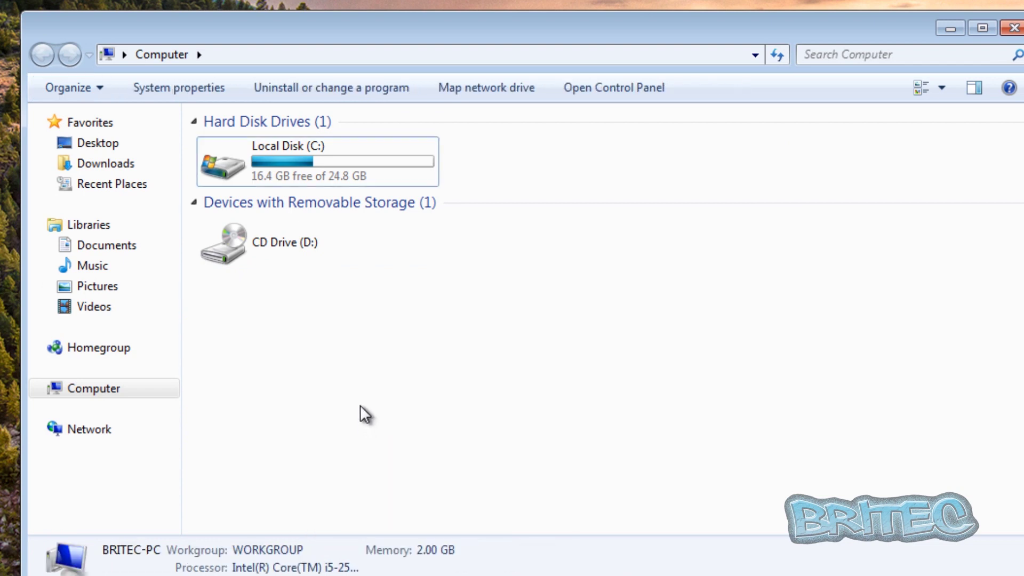
# - Browse drive C: to the user profile's AppData\Roaming folder, inspect the file details of Mfepjexvddvhnpz.exe and close the window
pyautogui.click(274, 168)
pyautogui.doubleClick(274, 166)
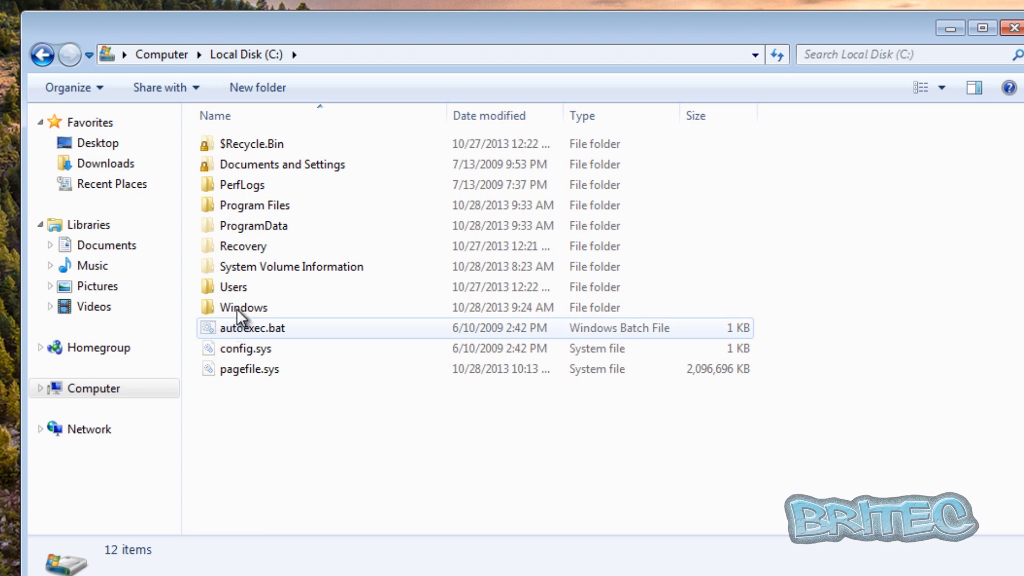
pyautogui.doubleClick(235, 288)
pyautogui.doubleClick(238, 163)
pyautogui.doubleClick(238, 142)
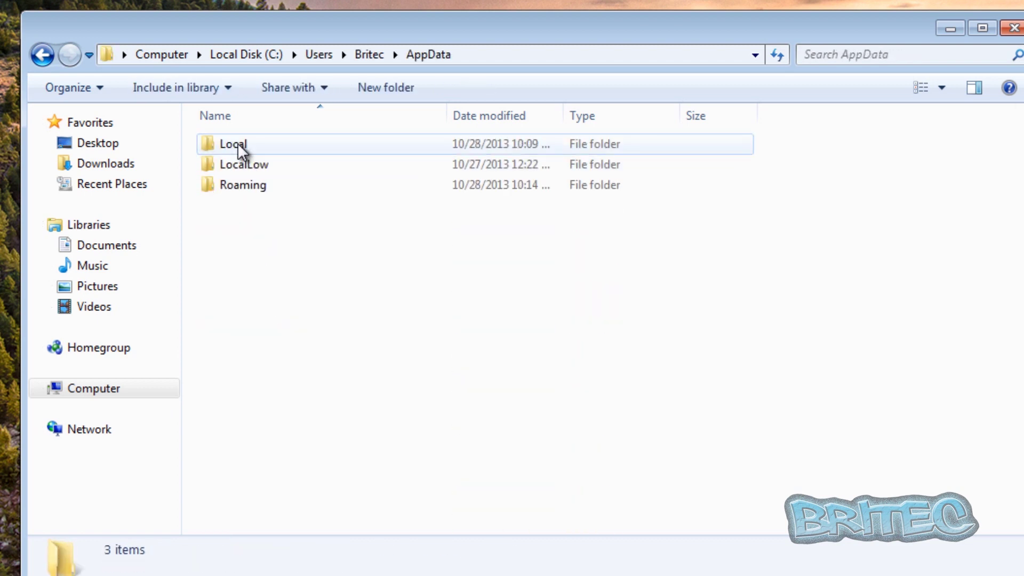
pyautogui.doubleClick(256, 189)
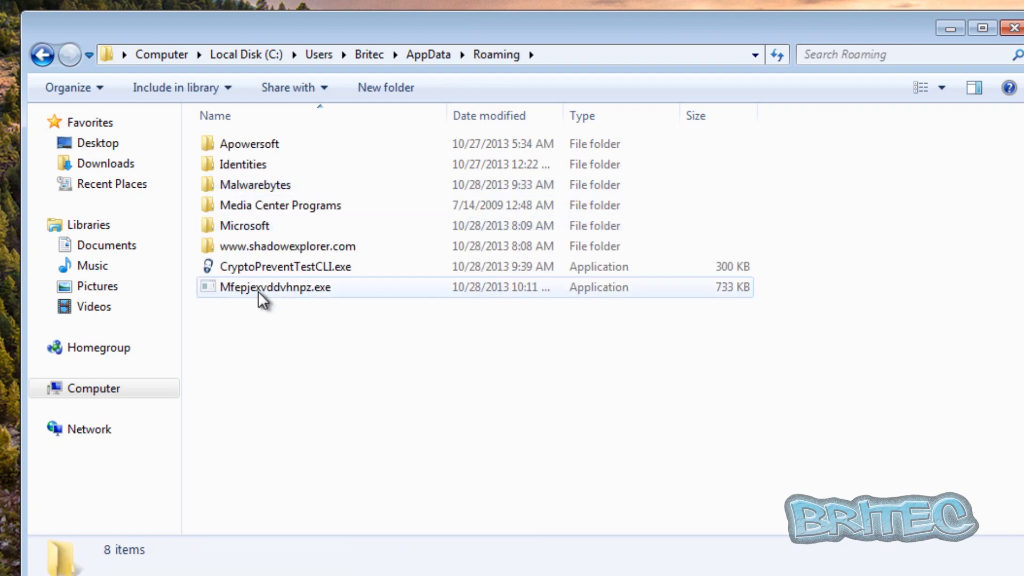
pyautogui.moveTo(259, 293)
pyautogui.moveTo(303, 283)
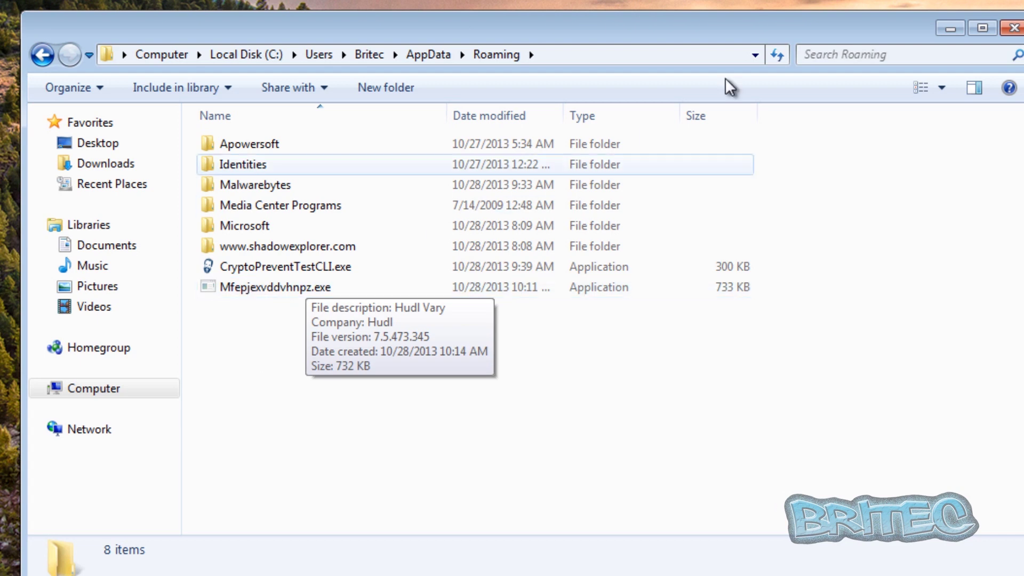
pyautogui.click(1013, 28)
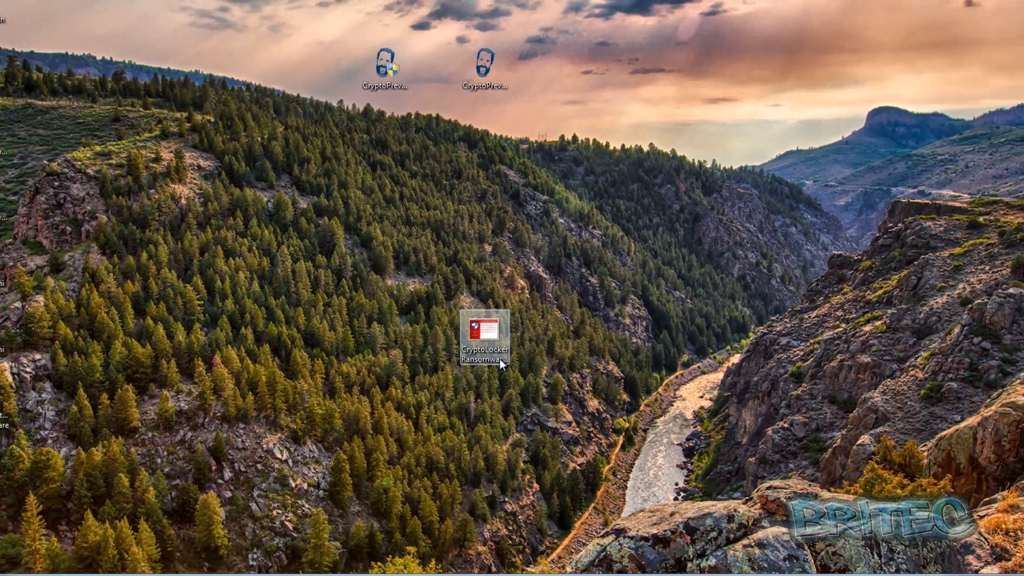
# - Dismiss the avast! Web Shield notification
pyautogui.moveTo(507, 357)
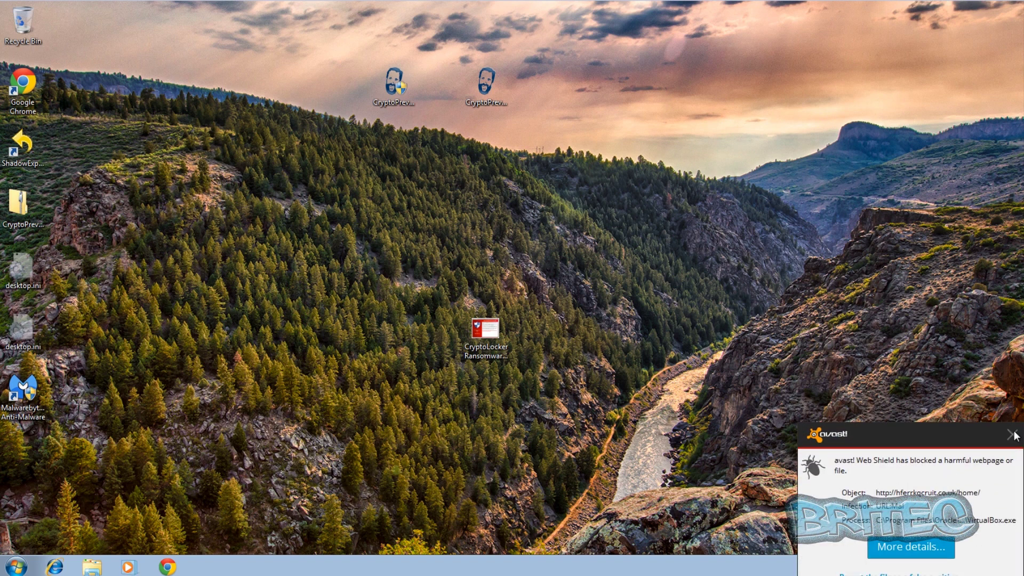
pyautogui.click(1011, 434)
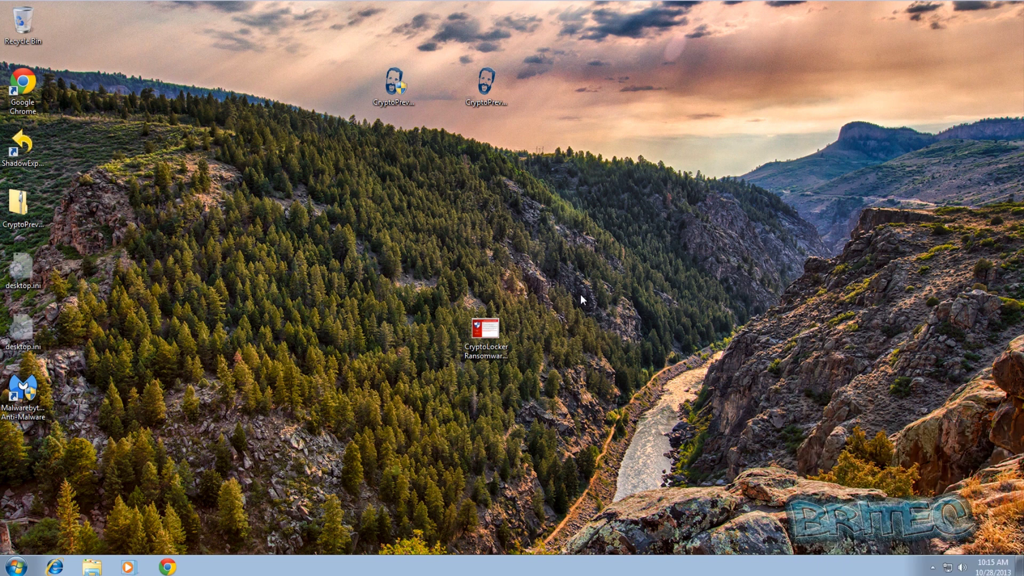